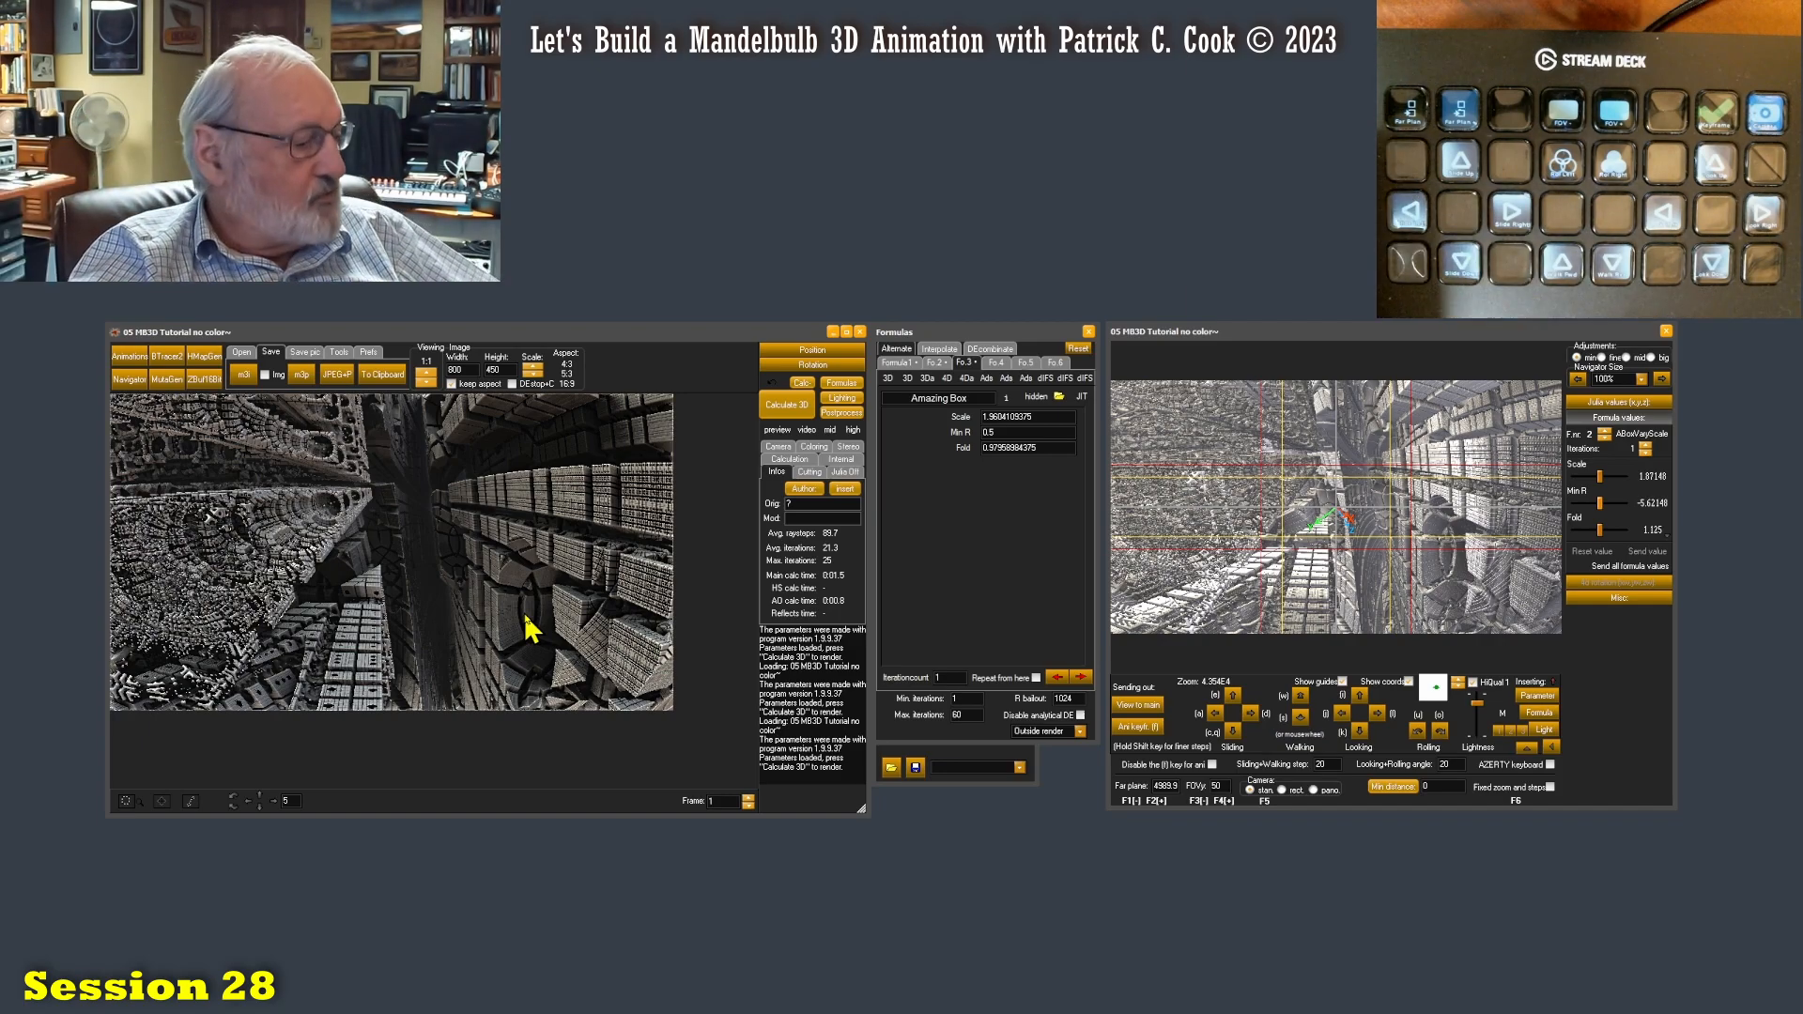
Slide the Navigator camera upward repeatedly through the fractal structure
left_click(1297, 334)
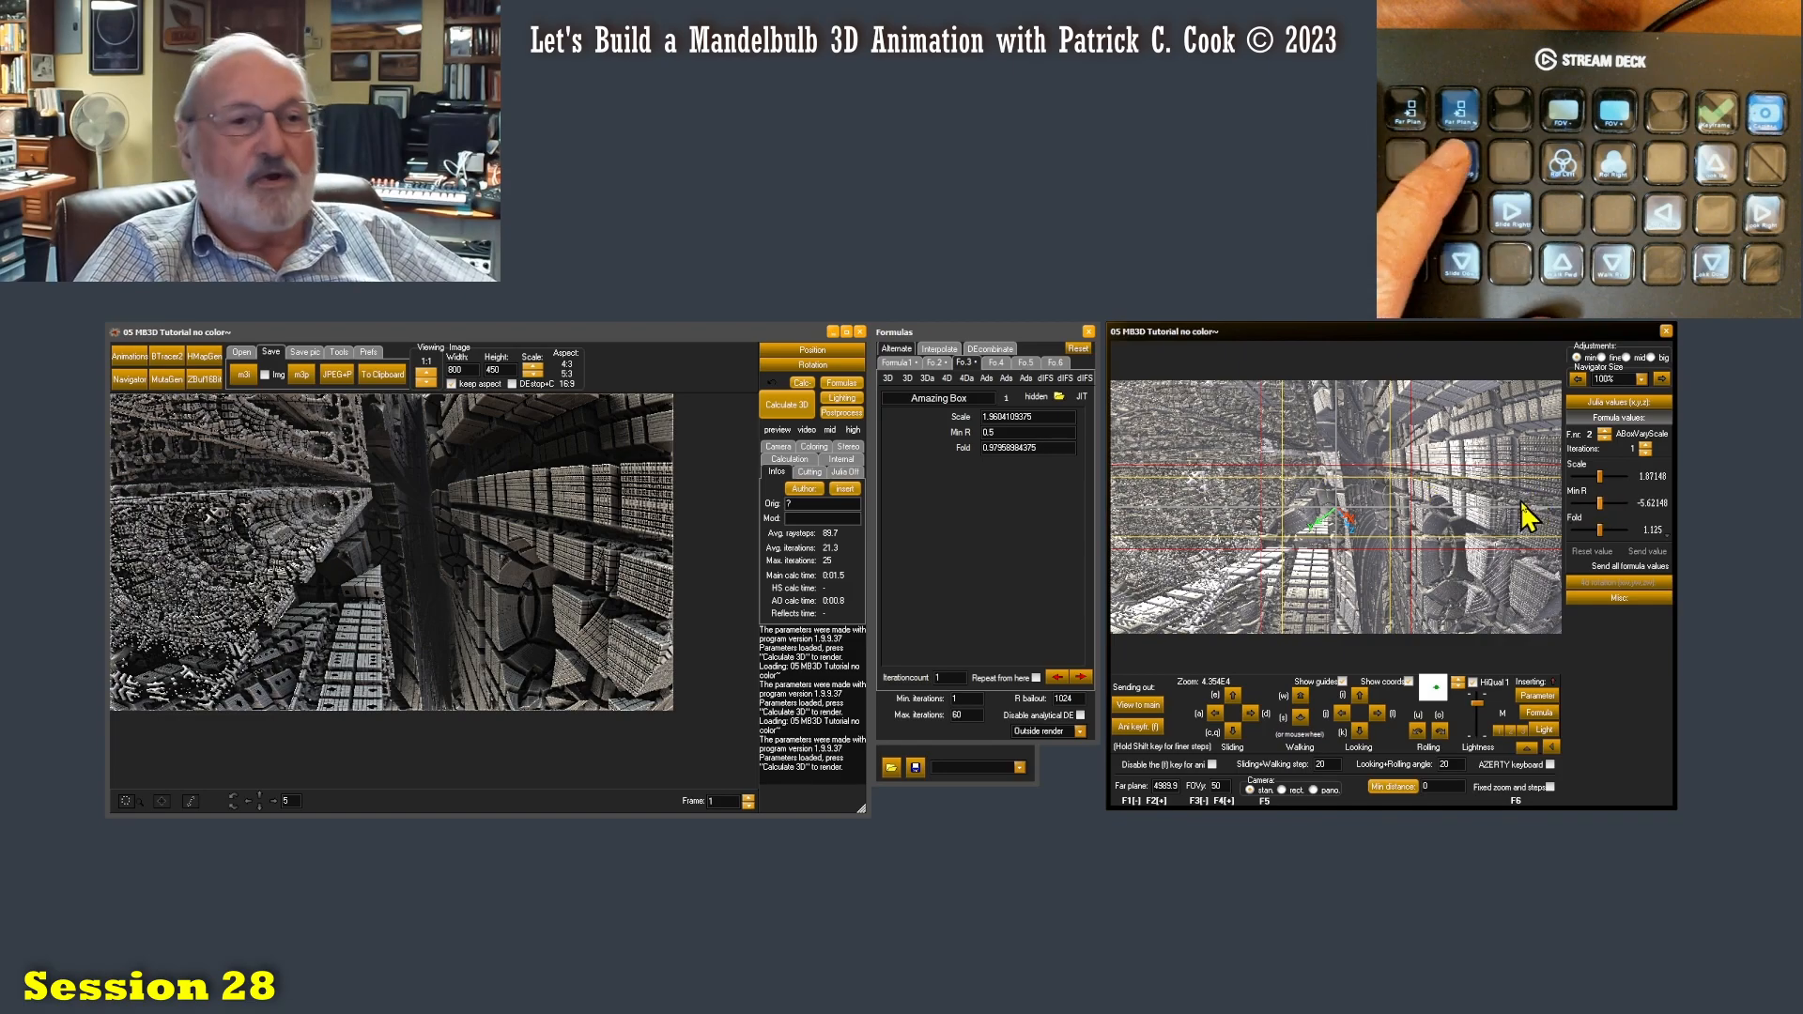
key("e")
key("e")
key("e")
key("e")
key("e")
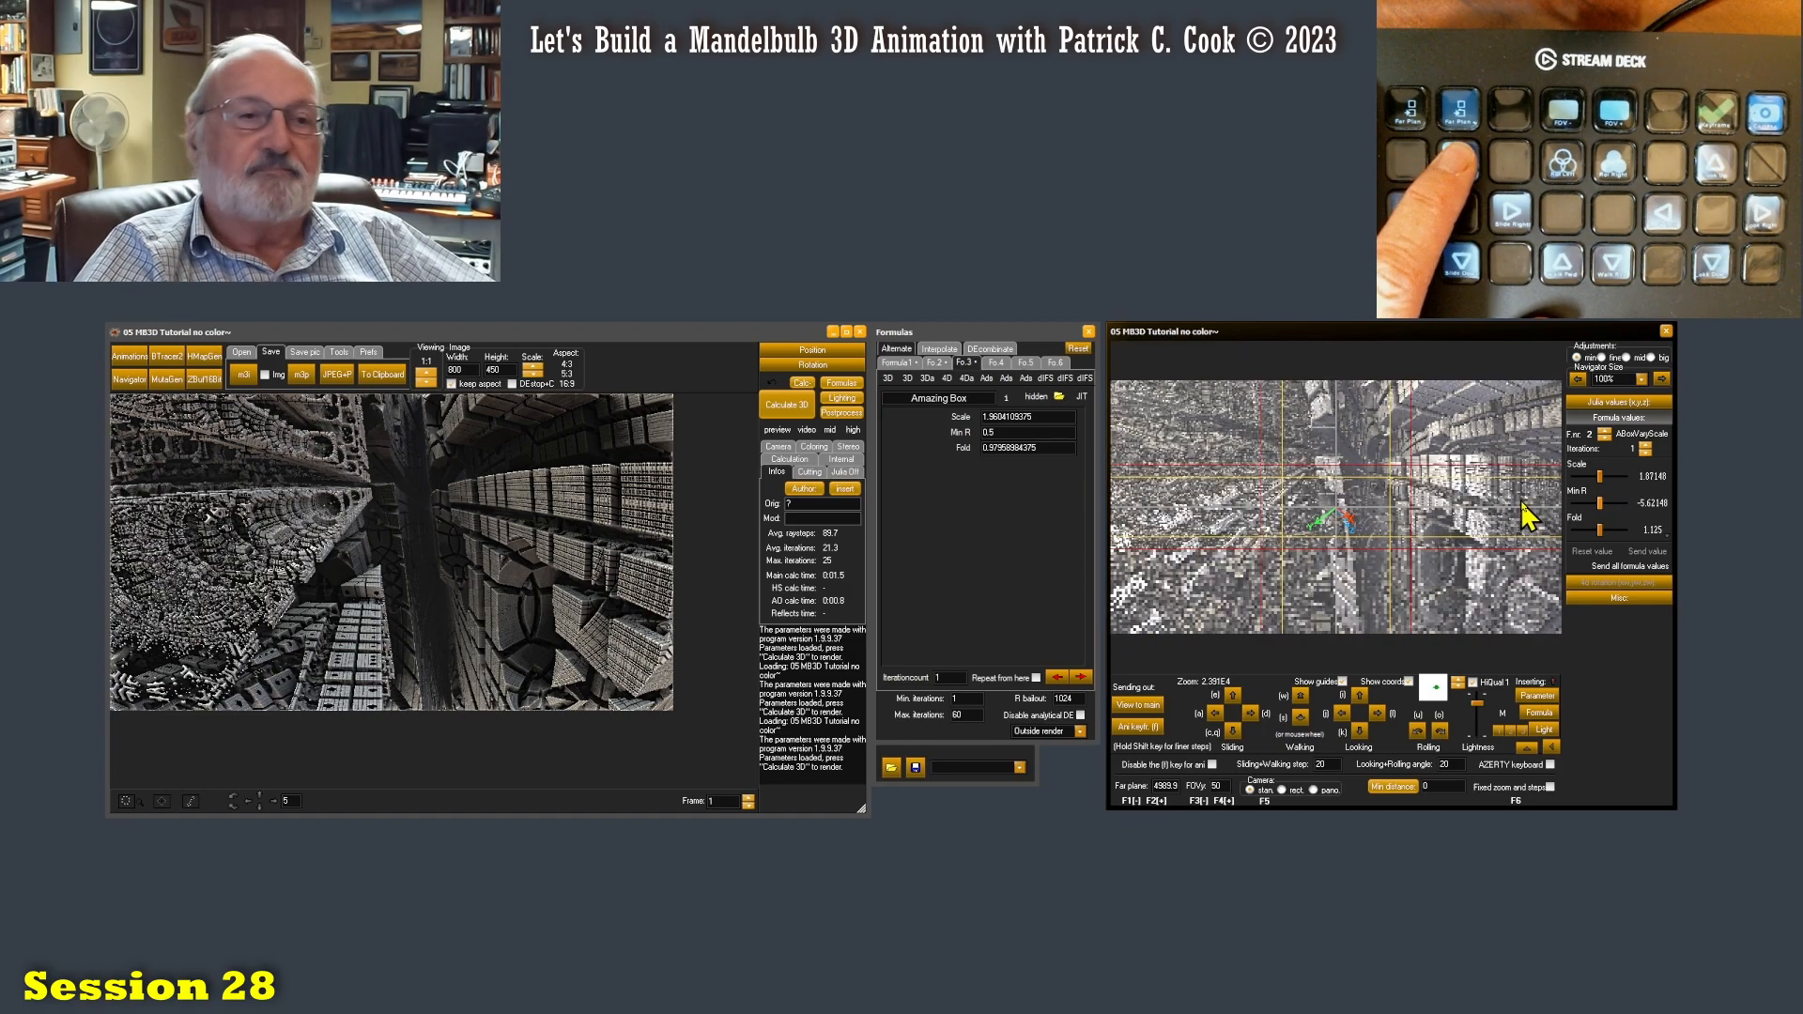
key("e")
key("e")
key("e")
key("e")
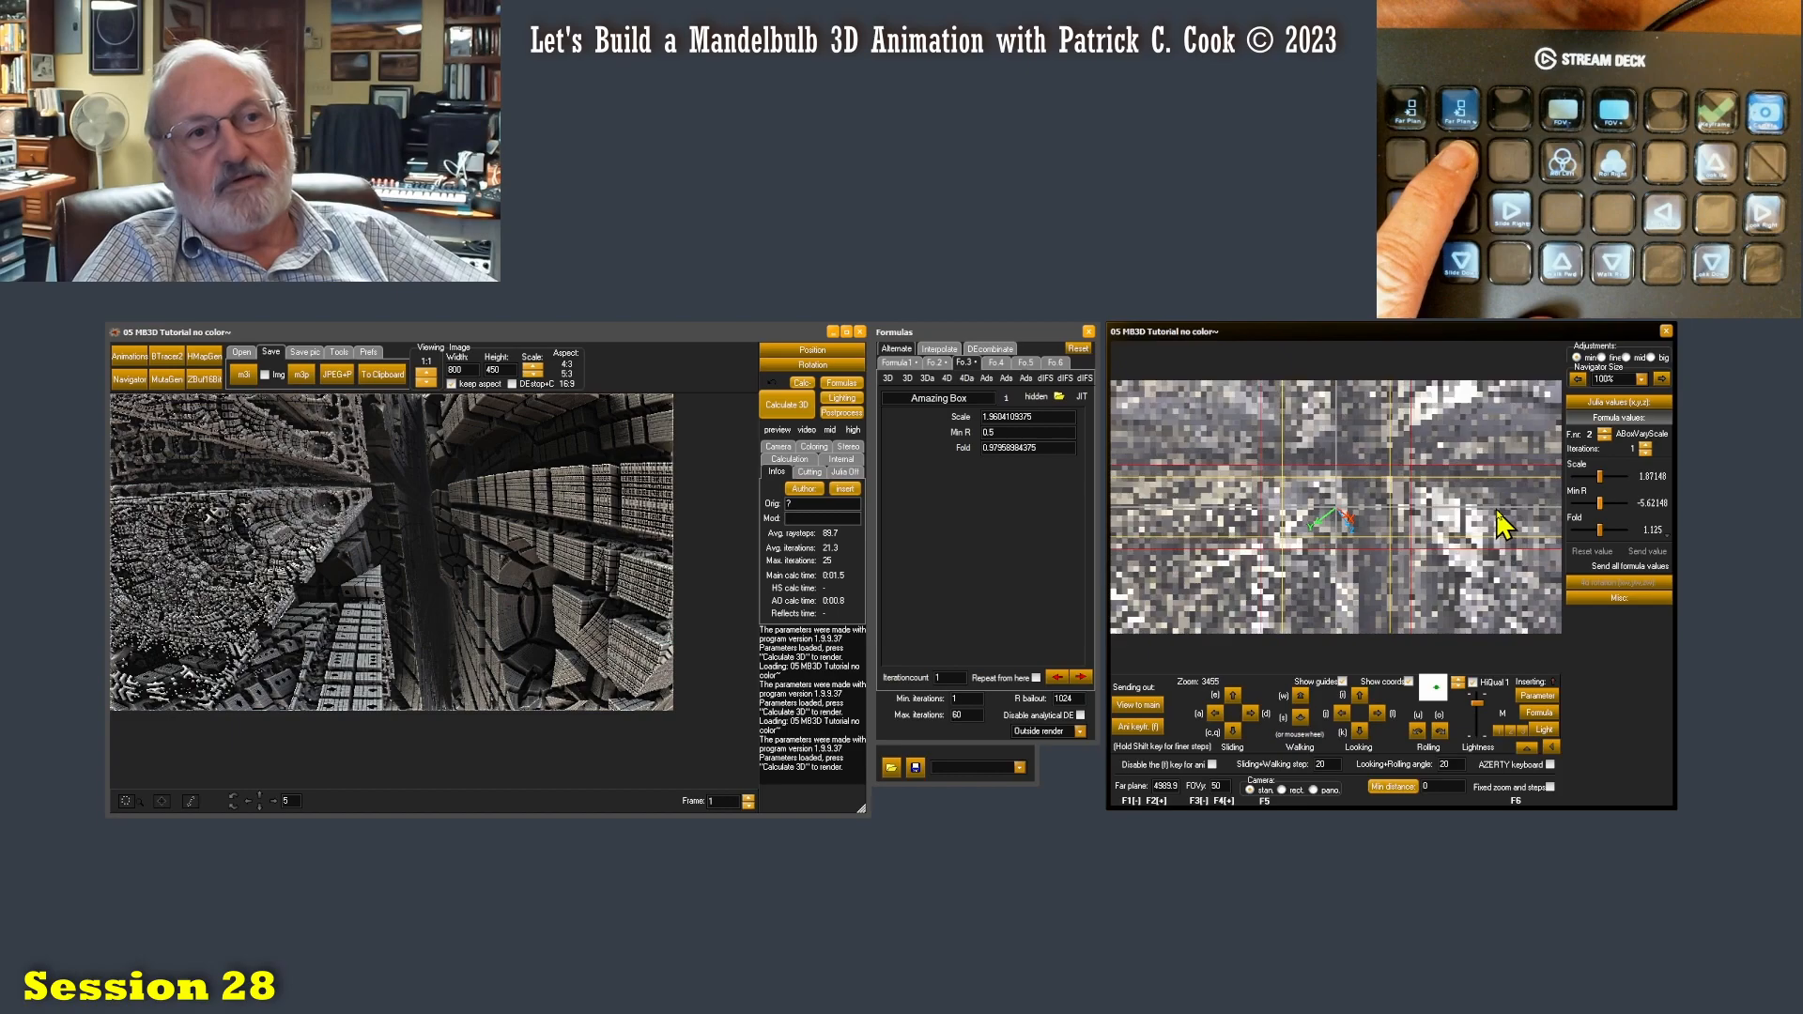
key("e")
key("e")
key("e")
key("e")
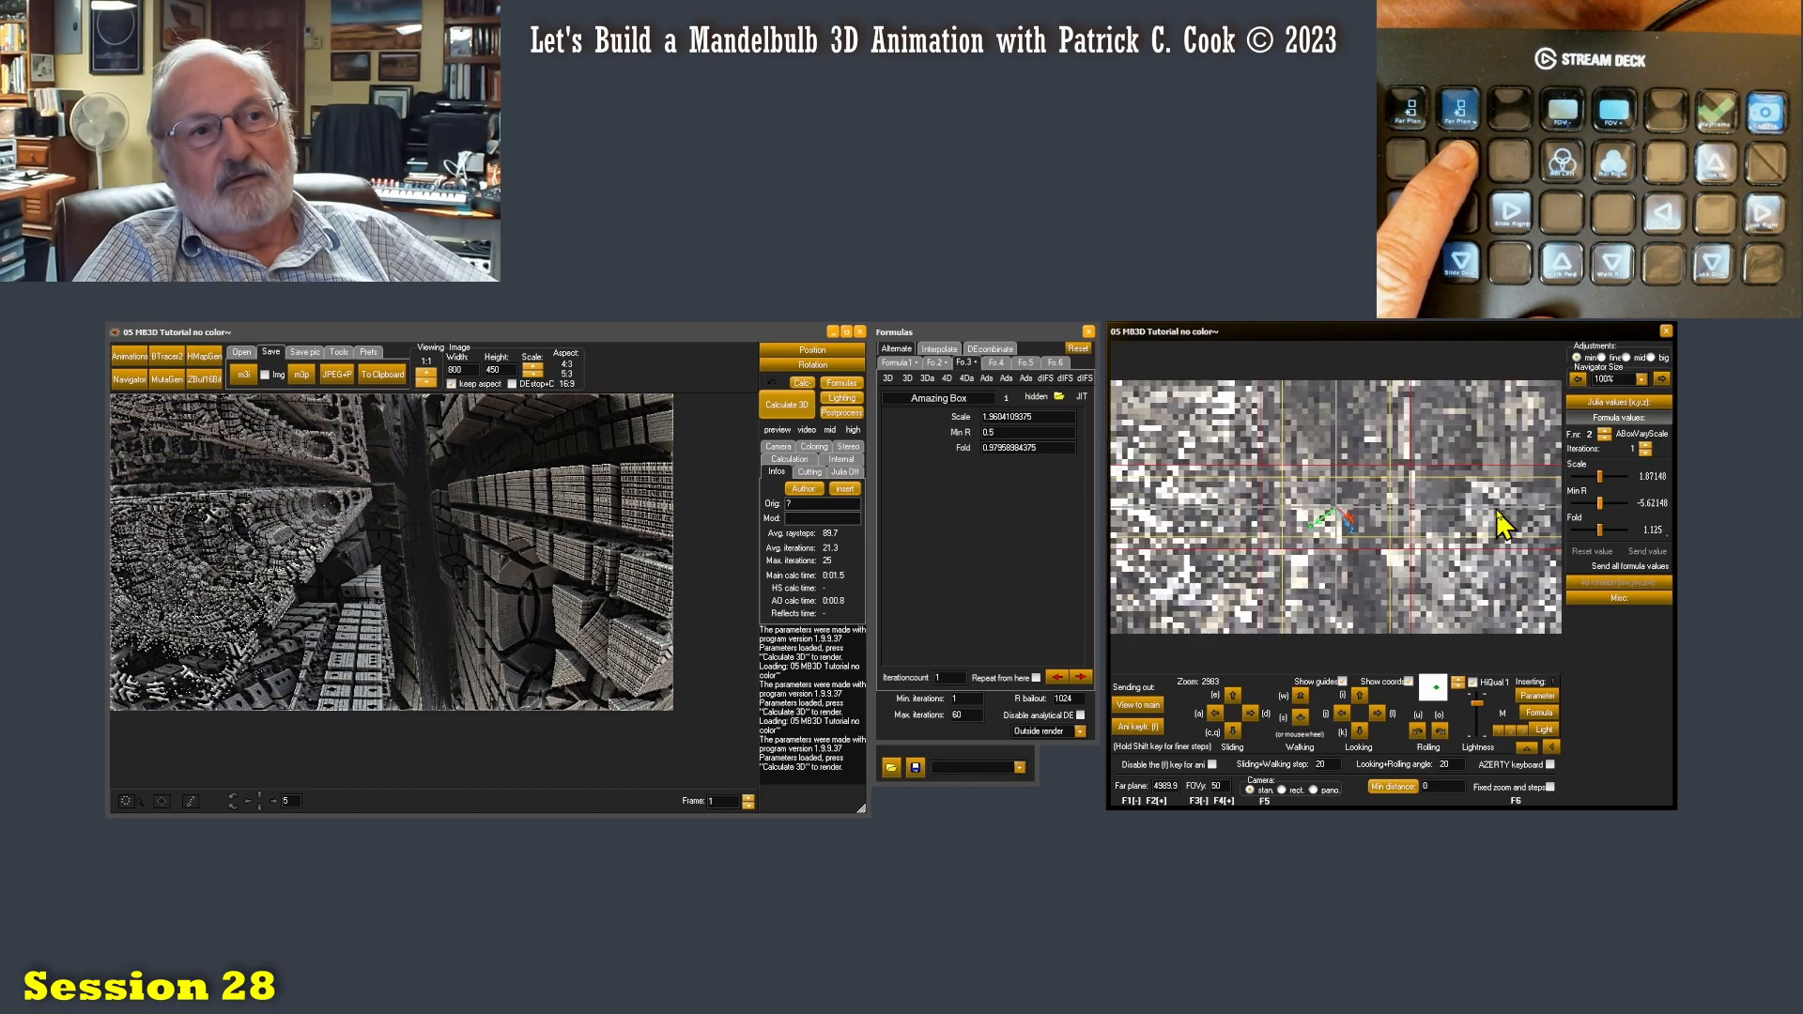
Slide the Navigator camera downward to frame the block-like structures and send that view to the main window
key("c")
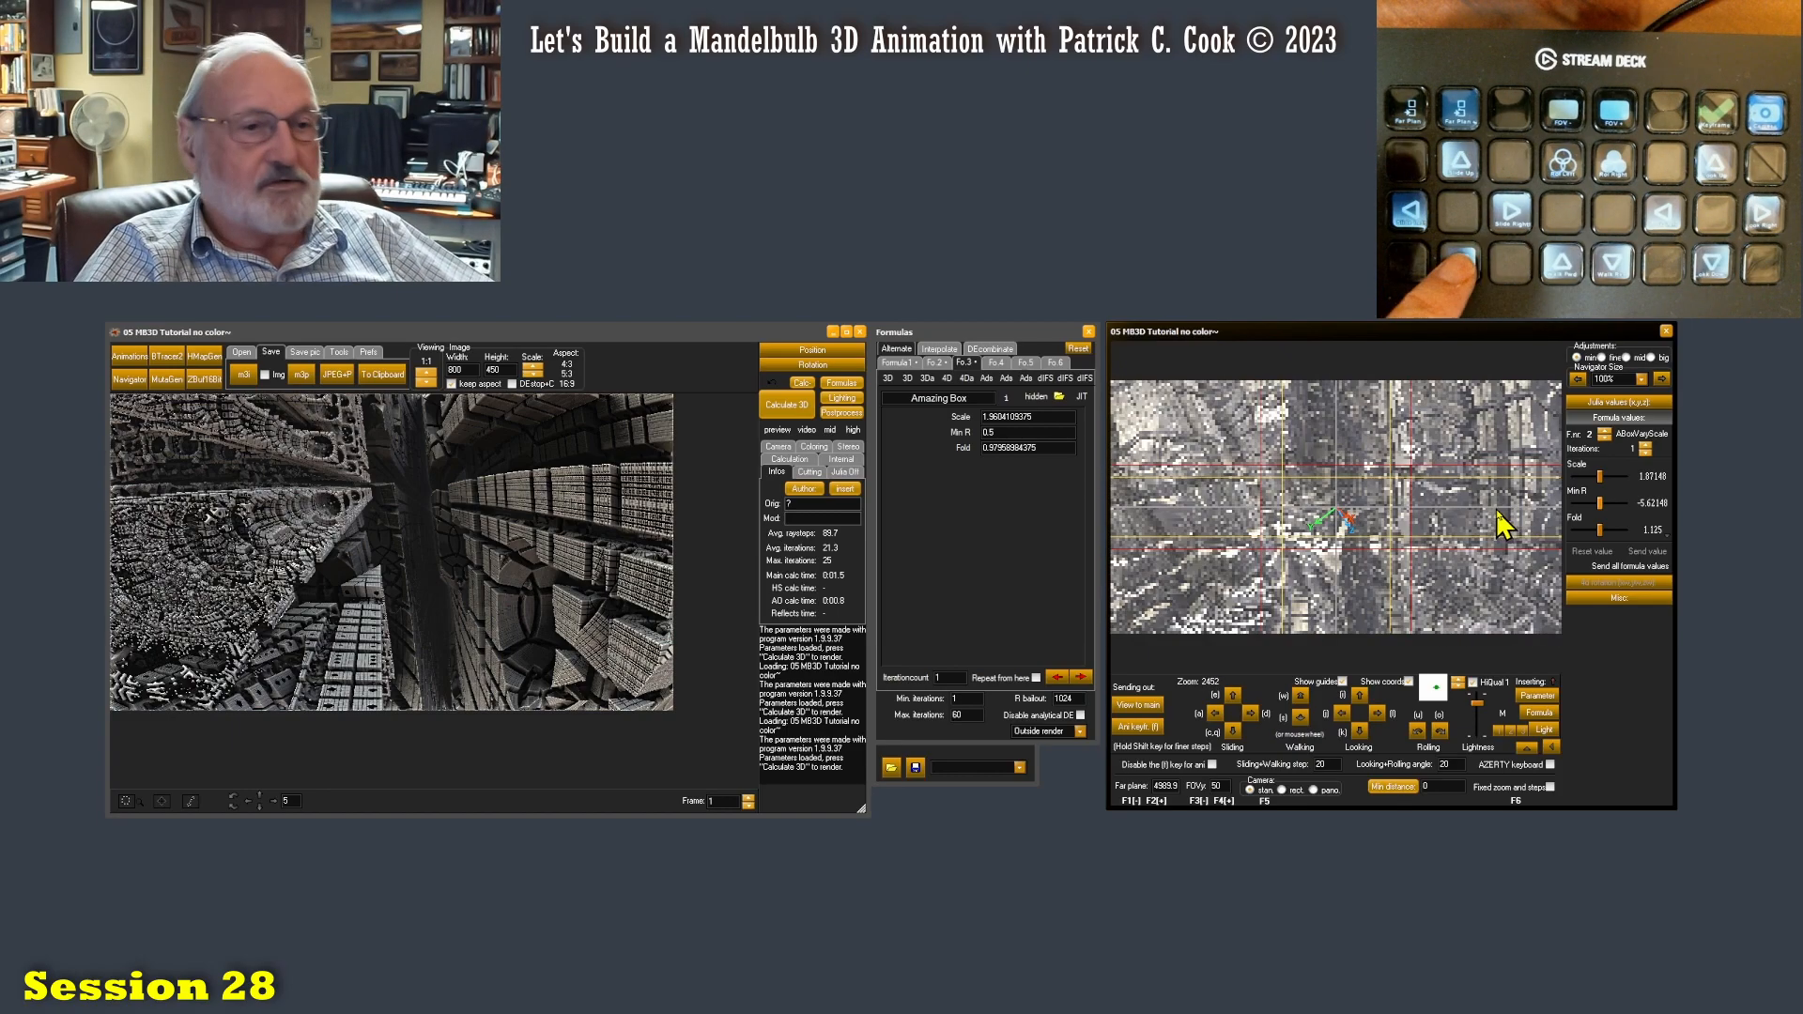
key("c")
key("c")
key("c")
key("c")
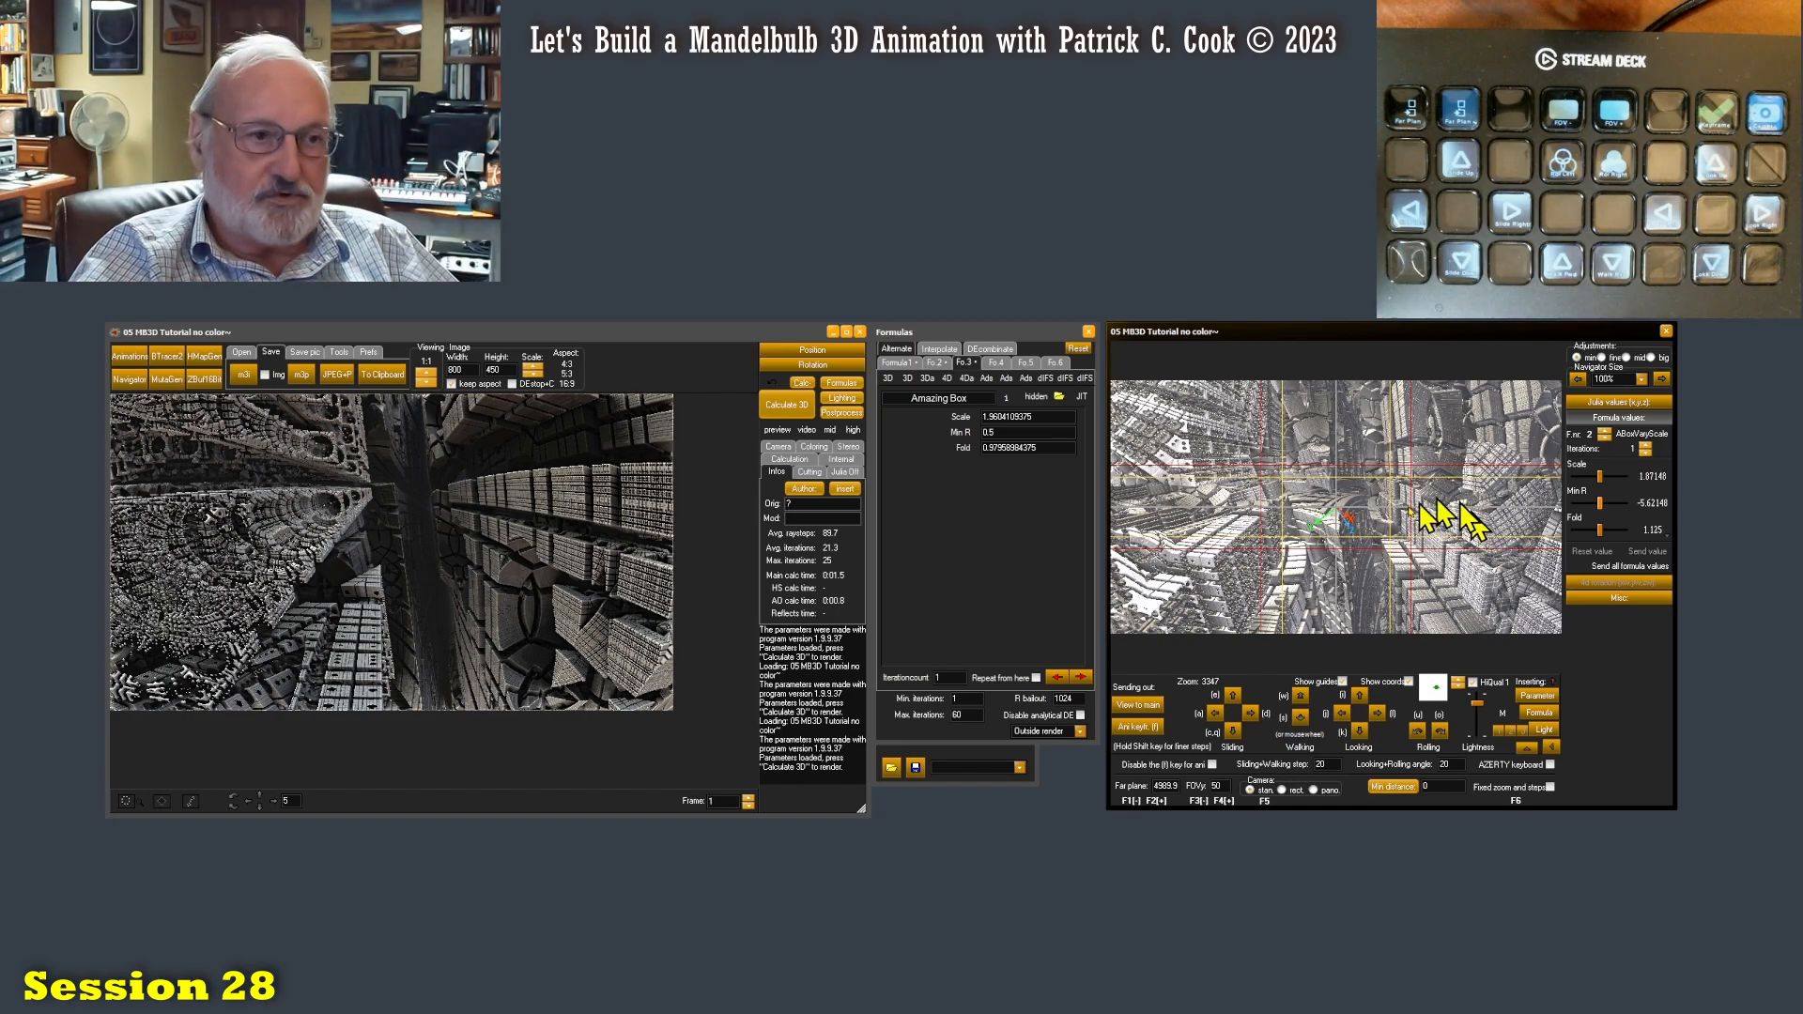
left_click(1151, 704)
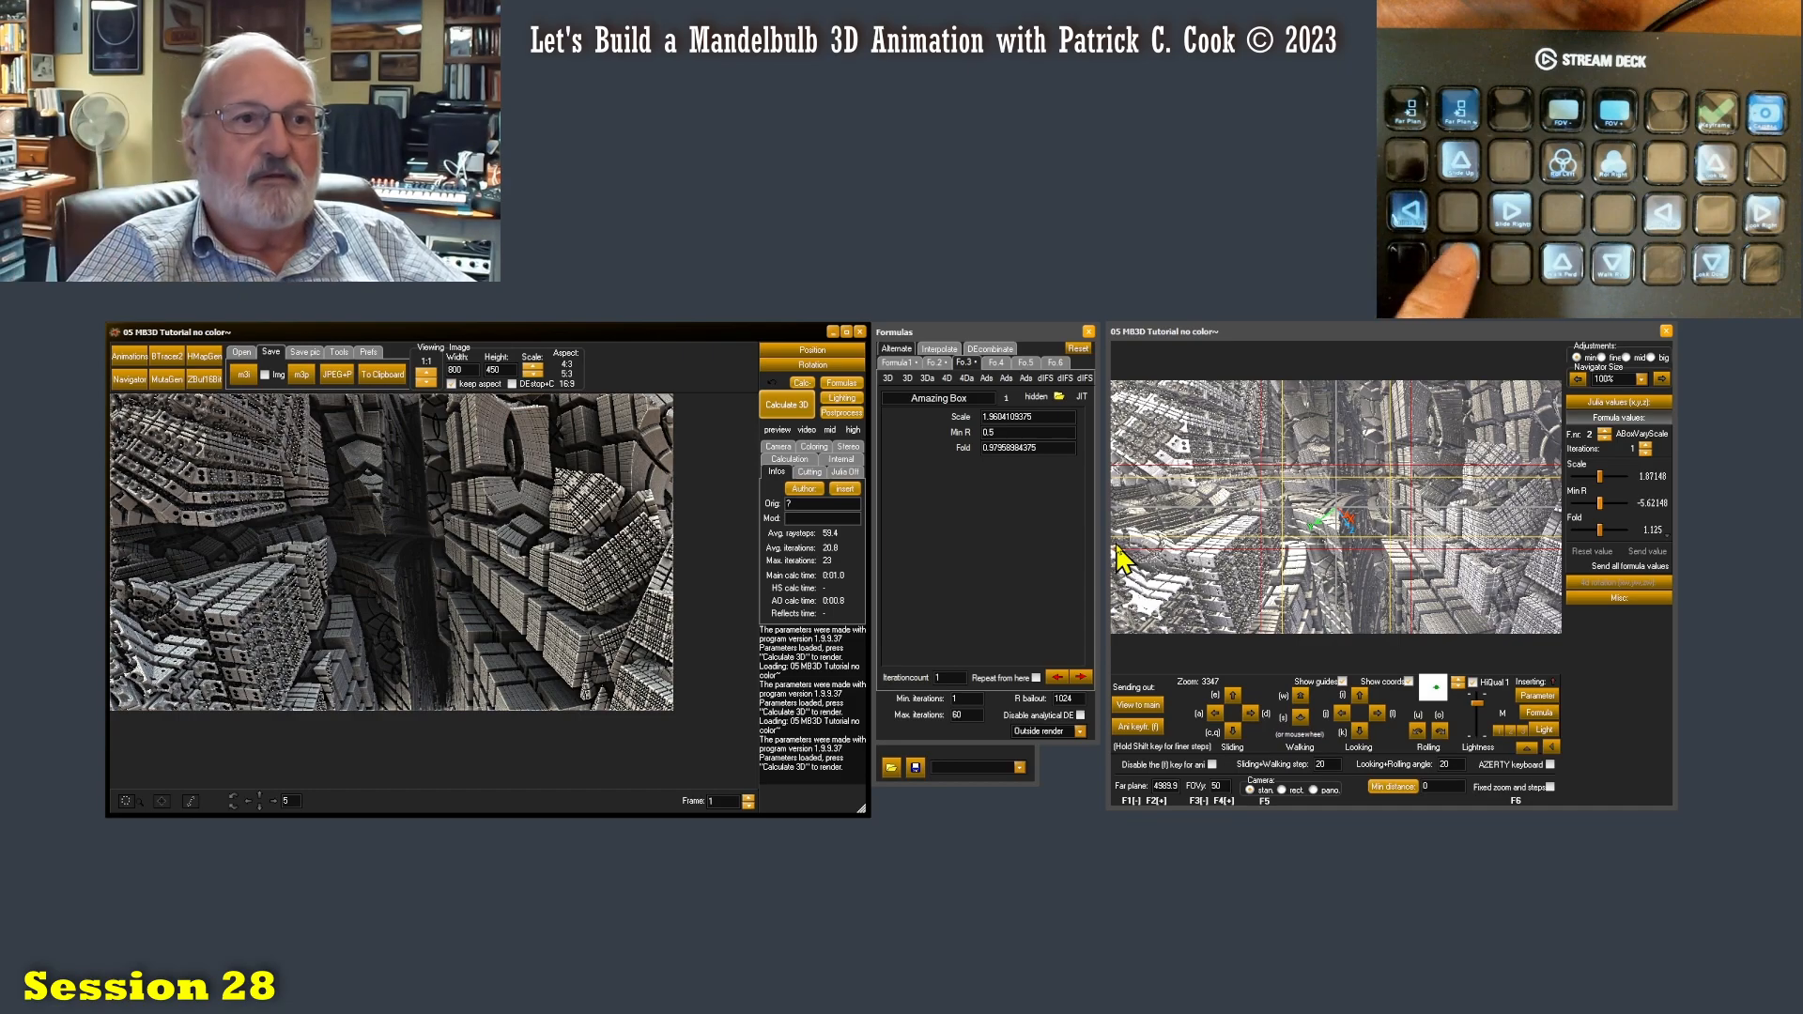
Slide the Navigator camera down and up to find a new vertical position within the structure
left_click(1360, 338)
key("c")
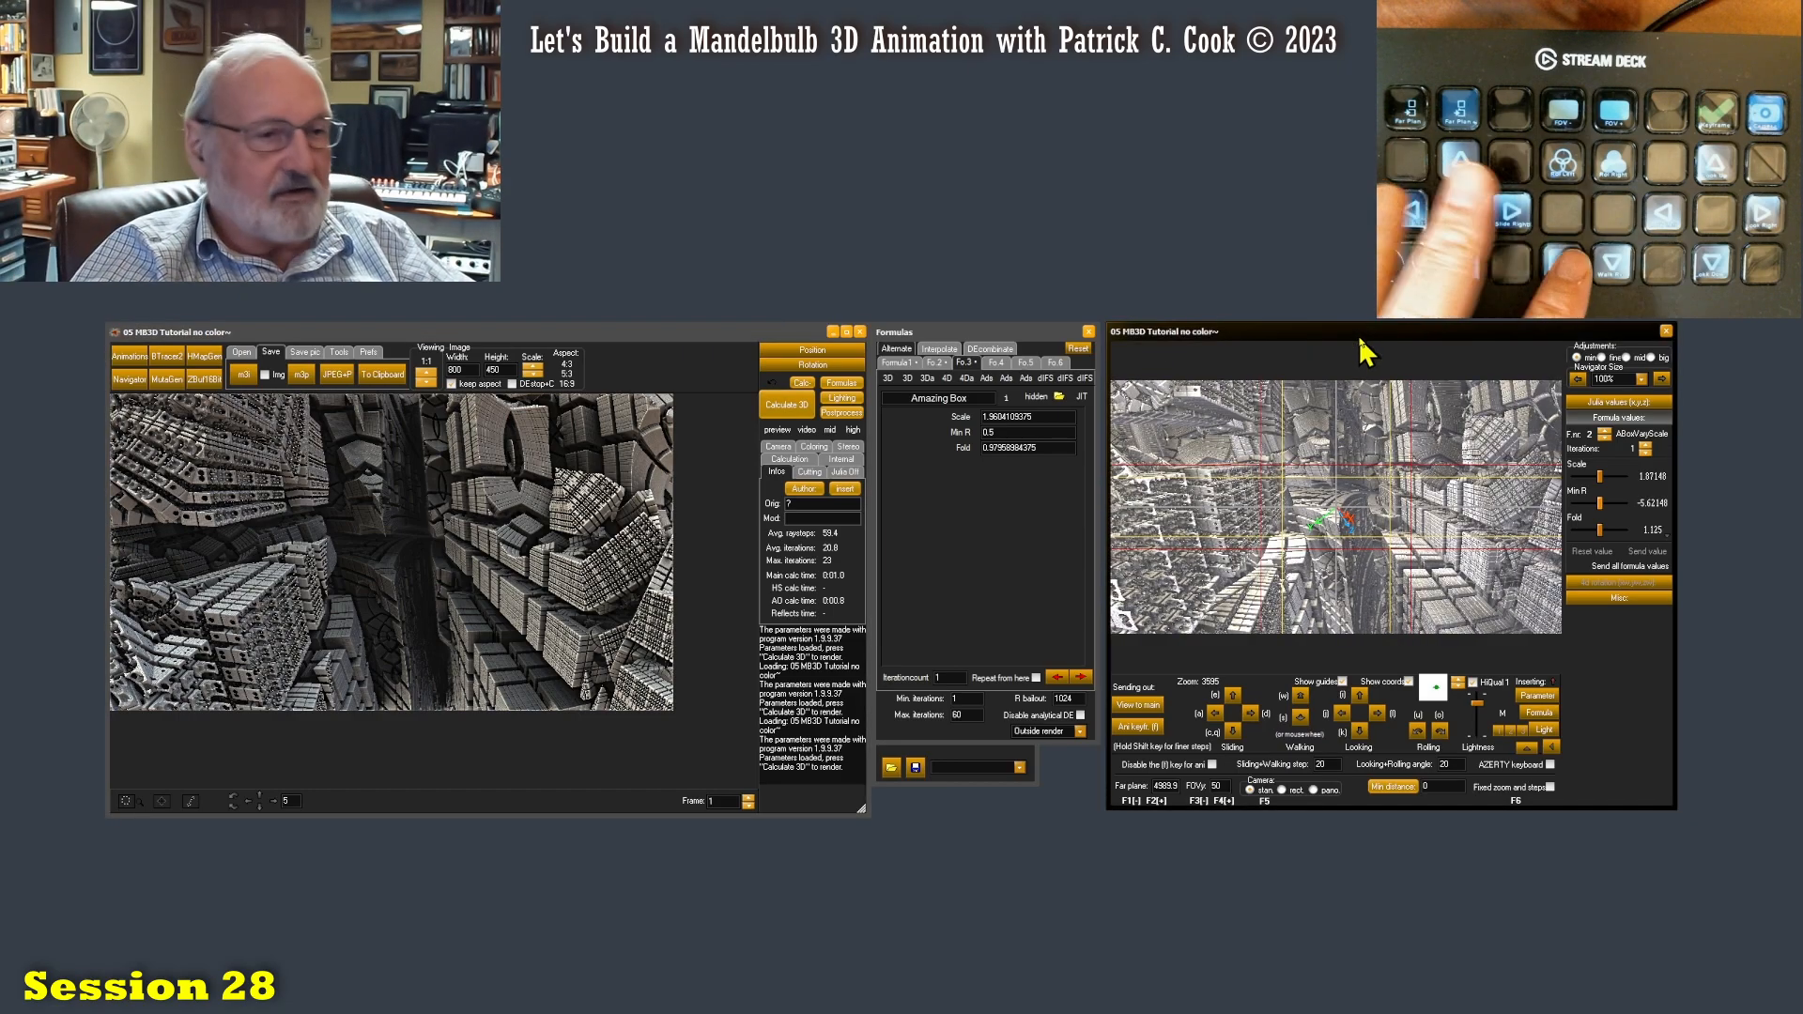
key("e")
key("e")
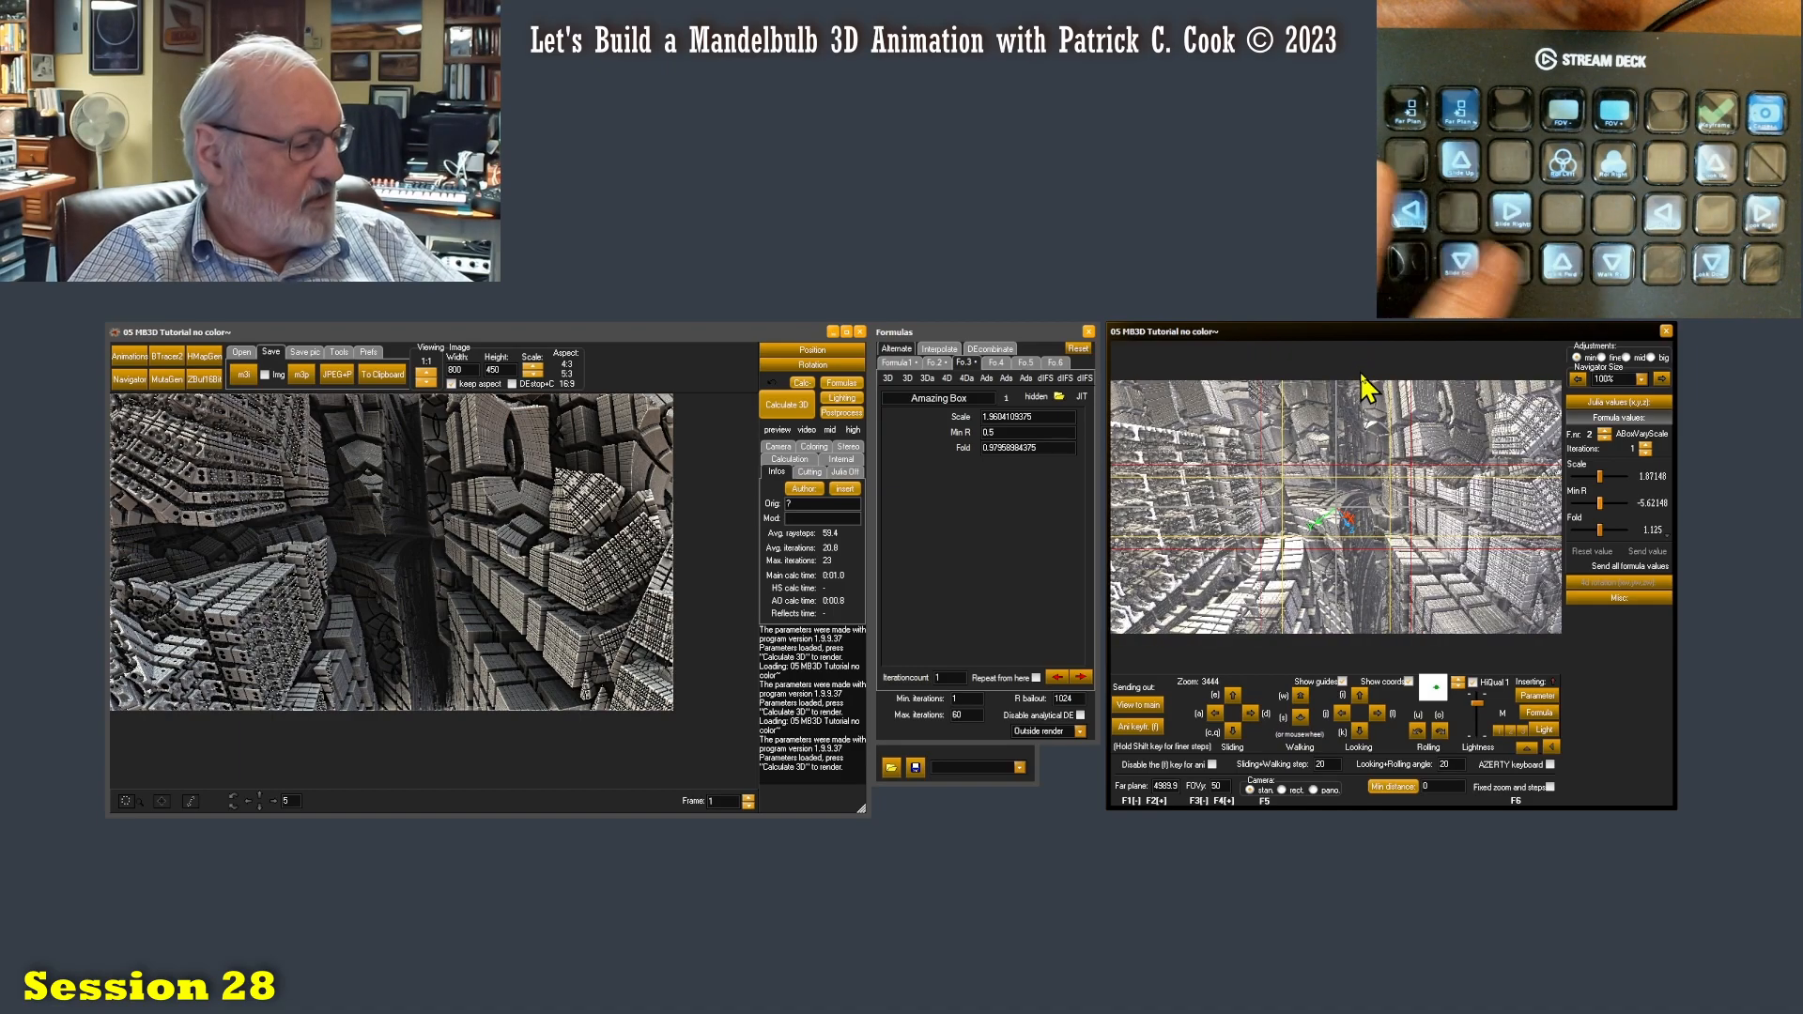
key("c")
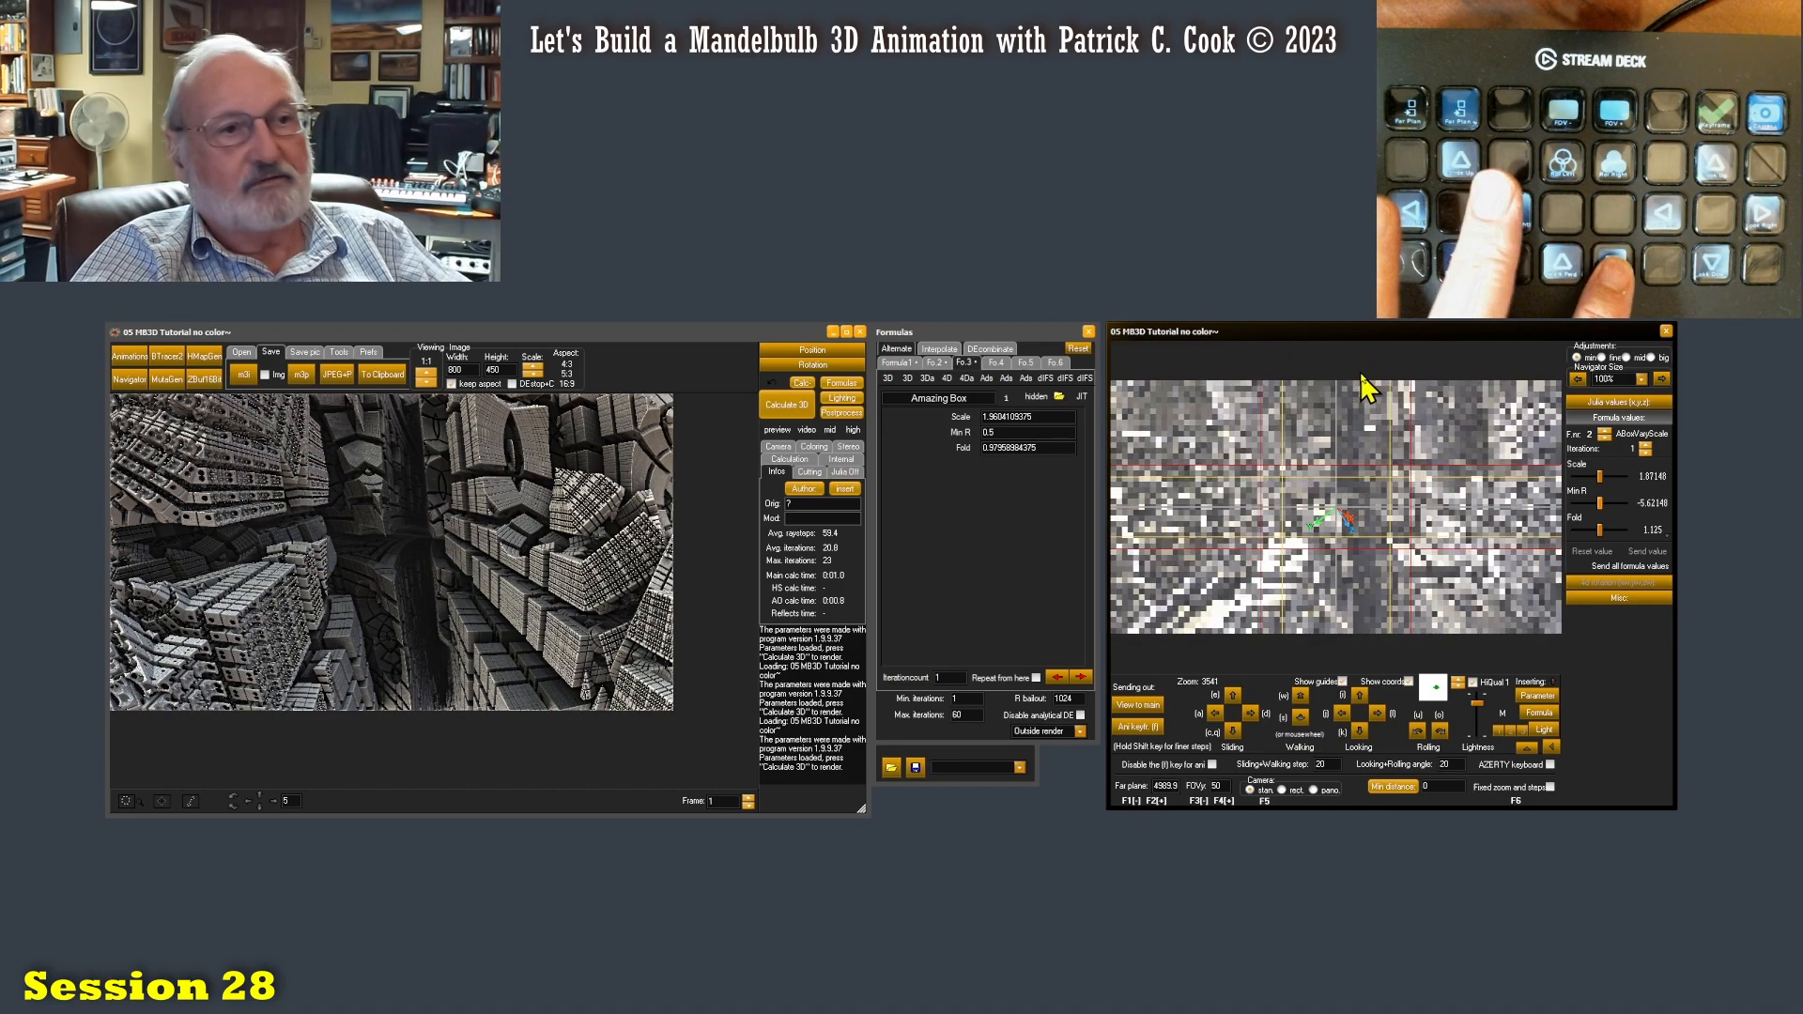
key("e")
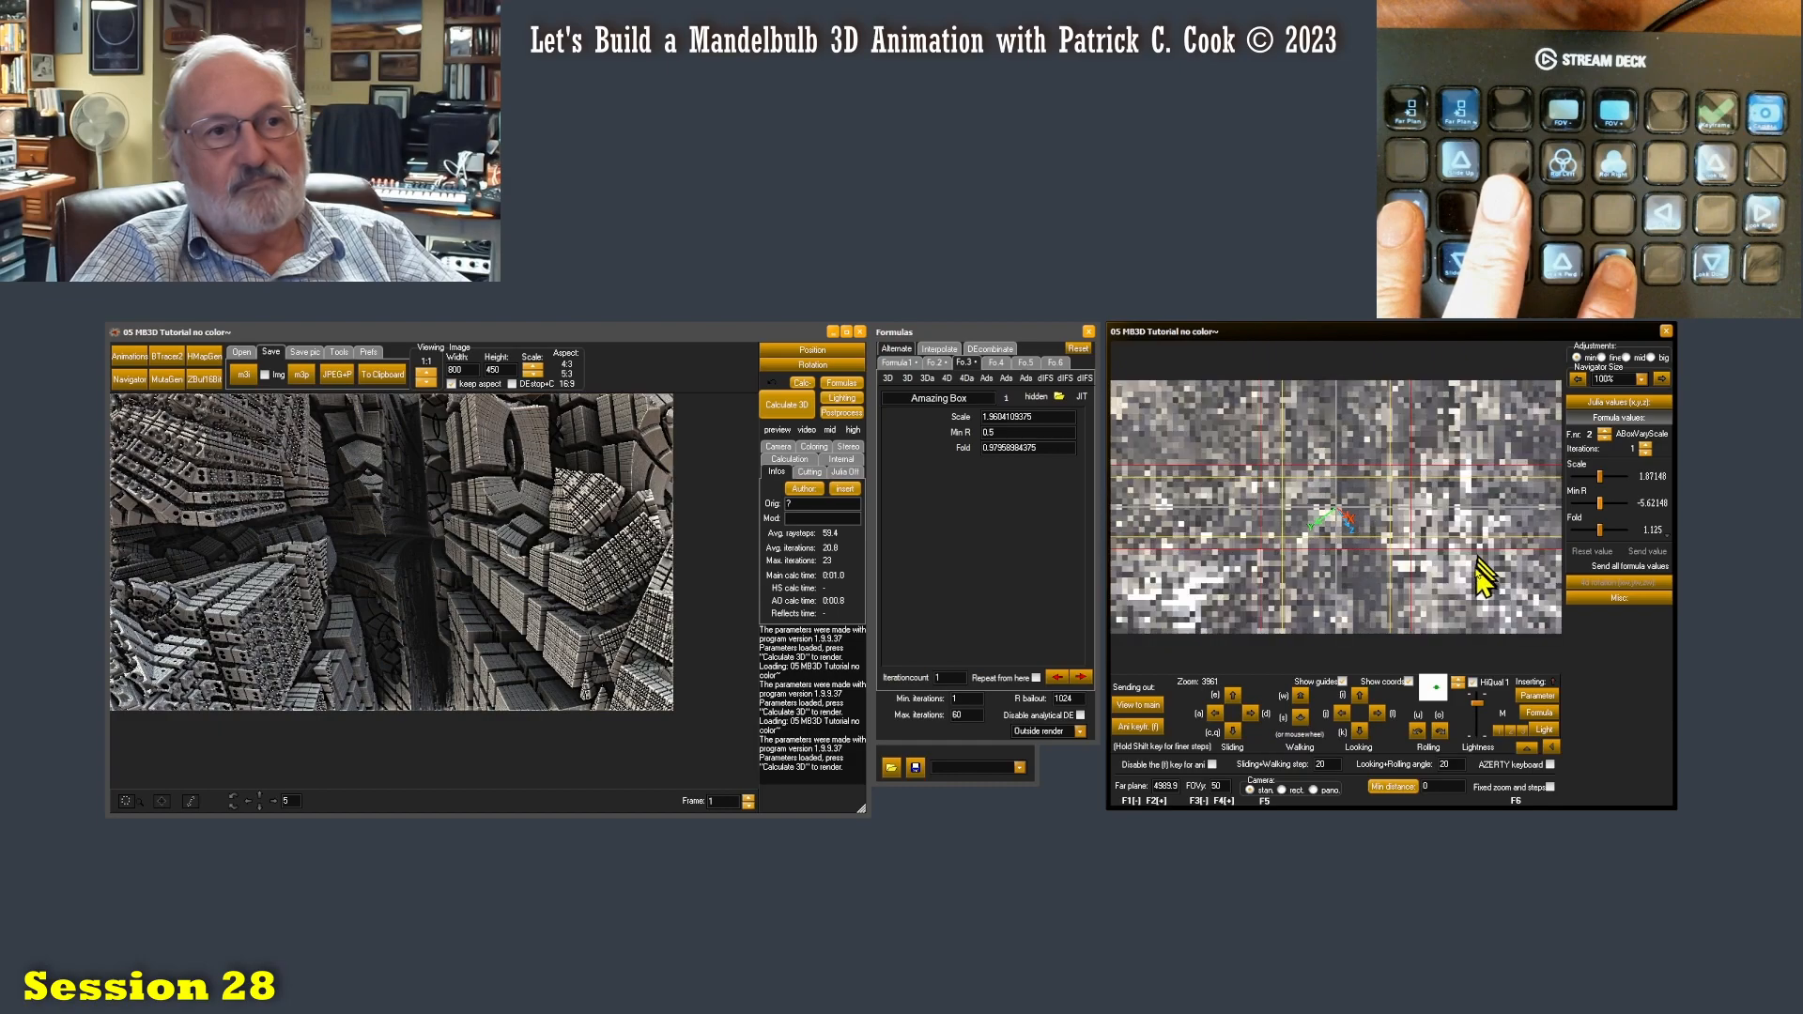
key("e")
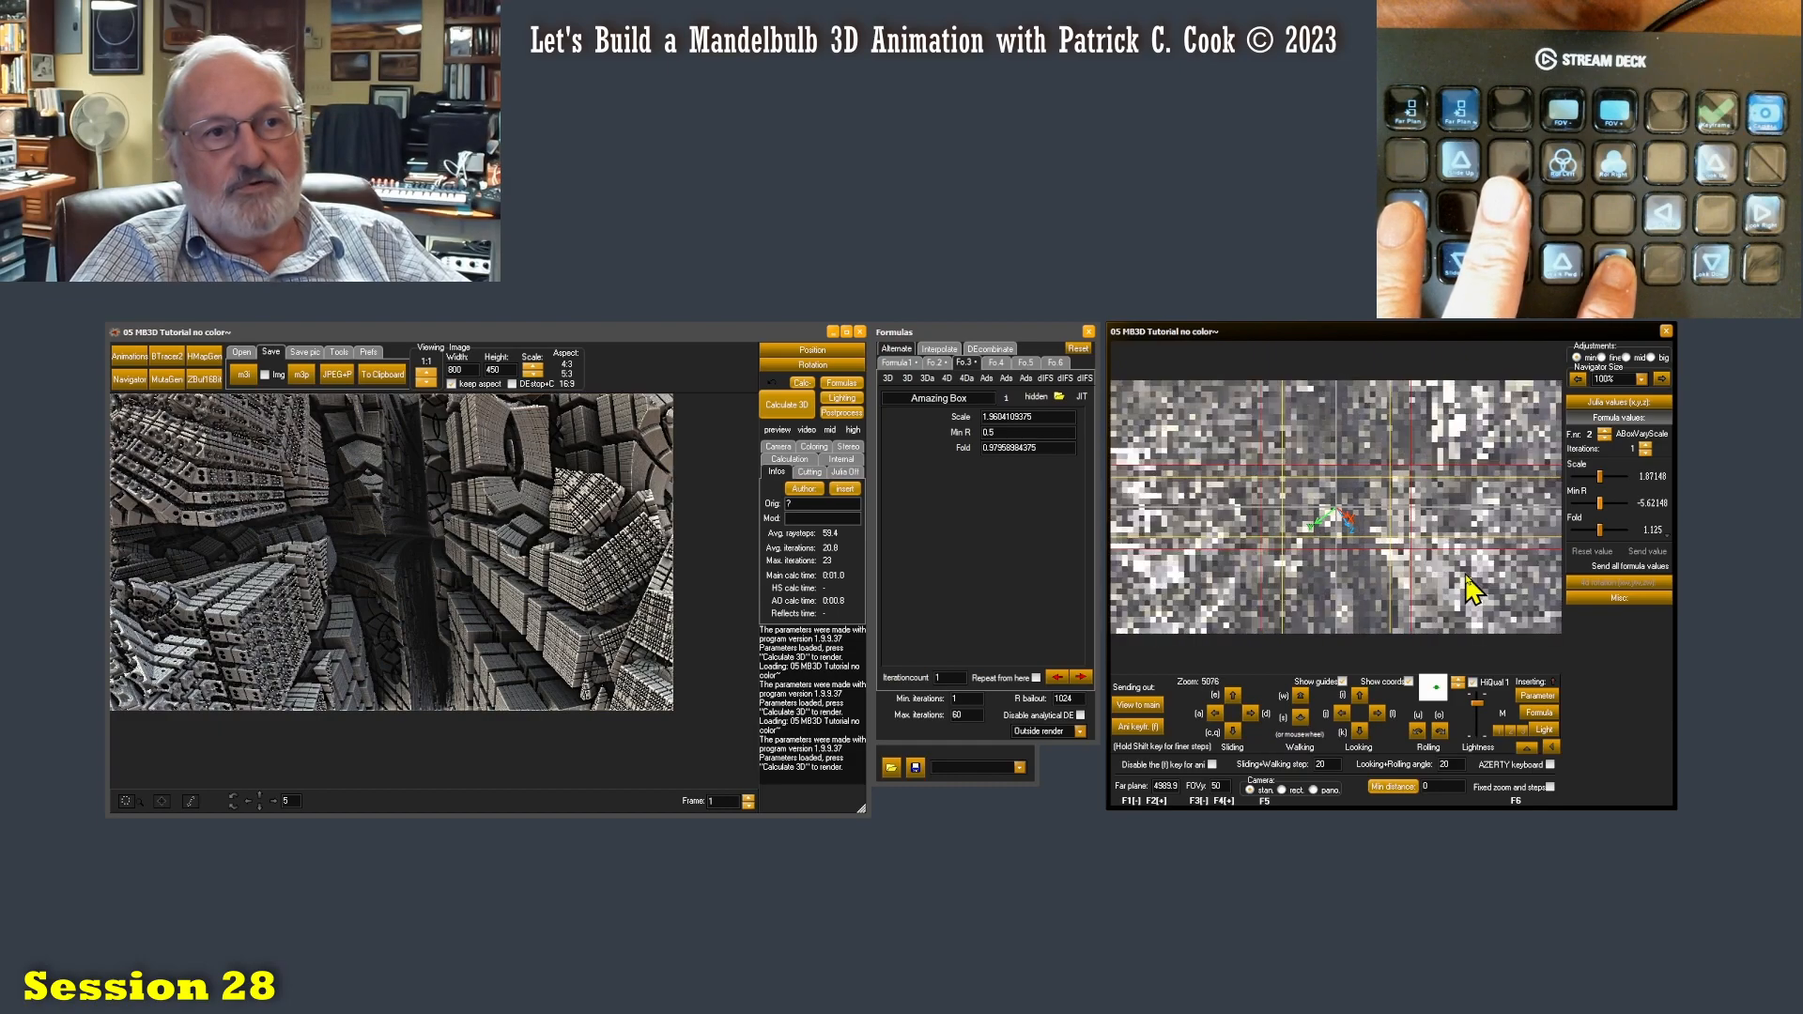
key("e")
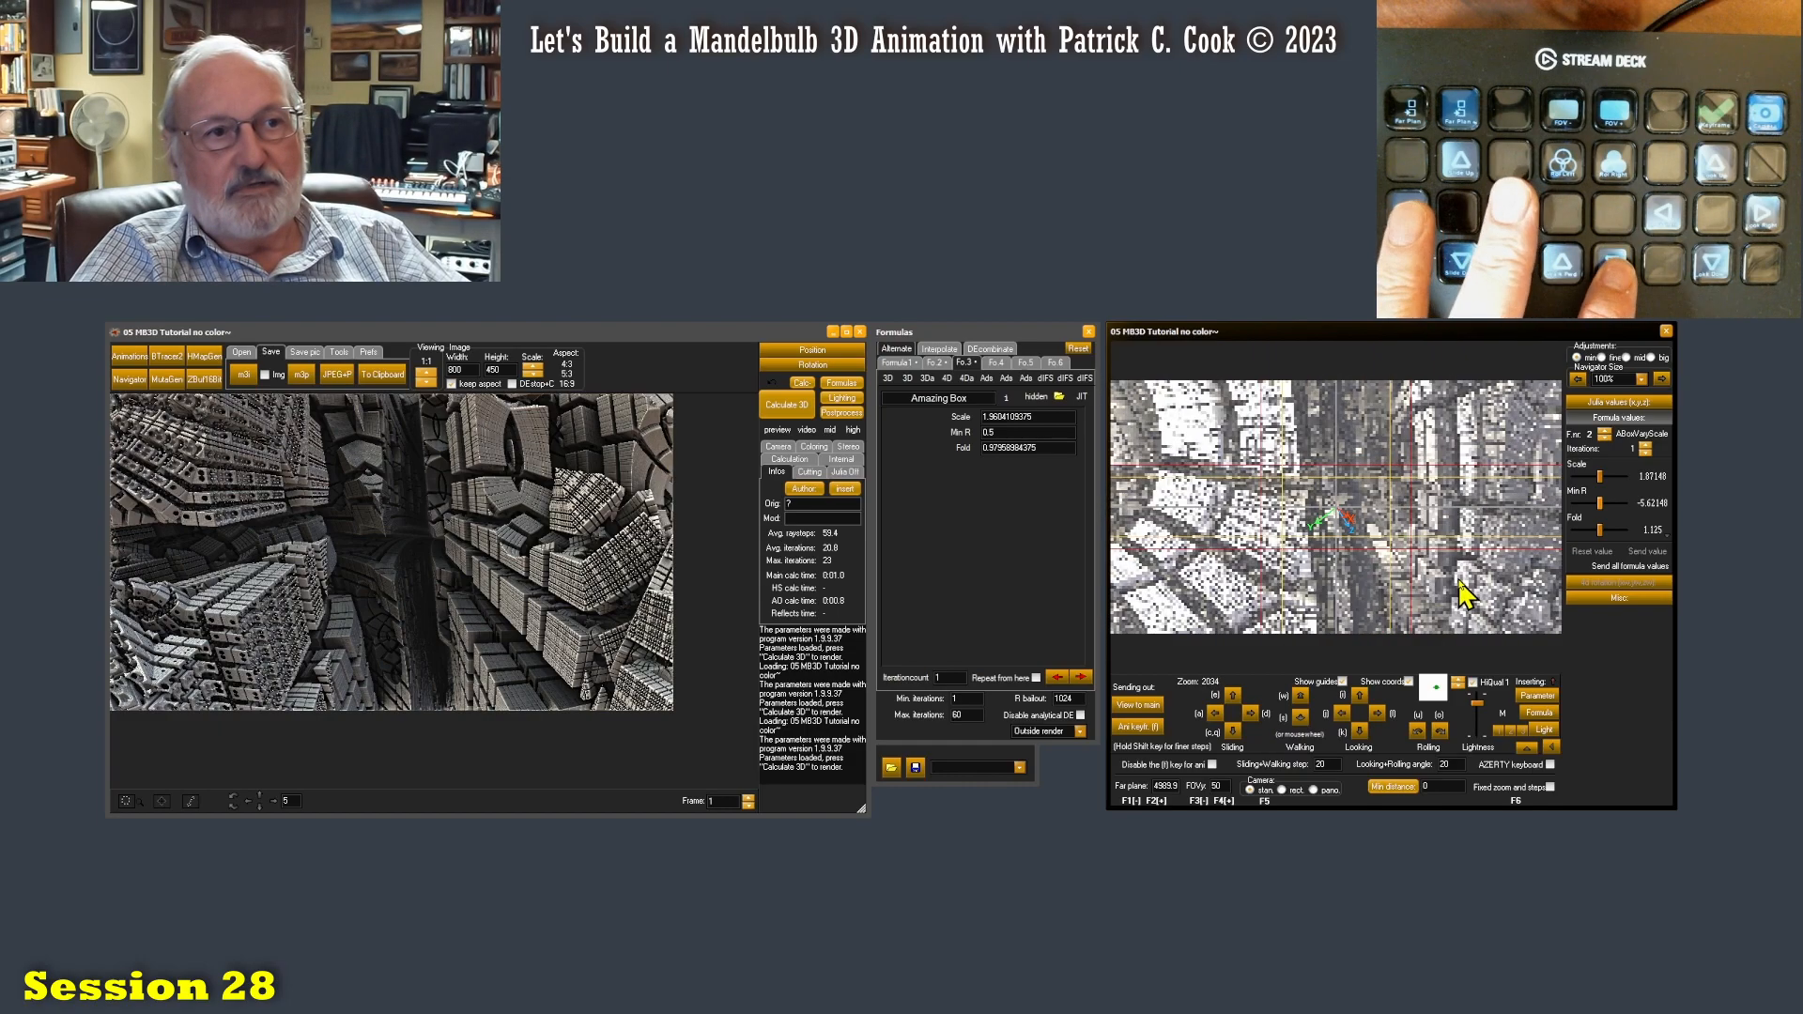
Walk the Navigator camera forward until the sky shows in the gap between the structures
key("w")
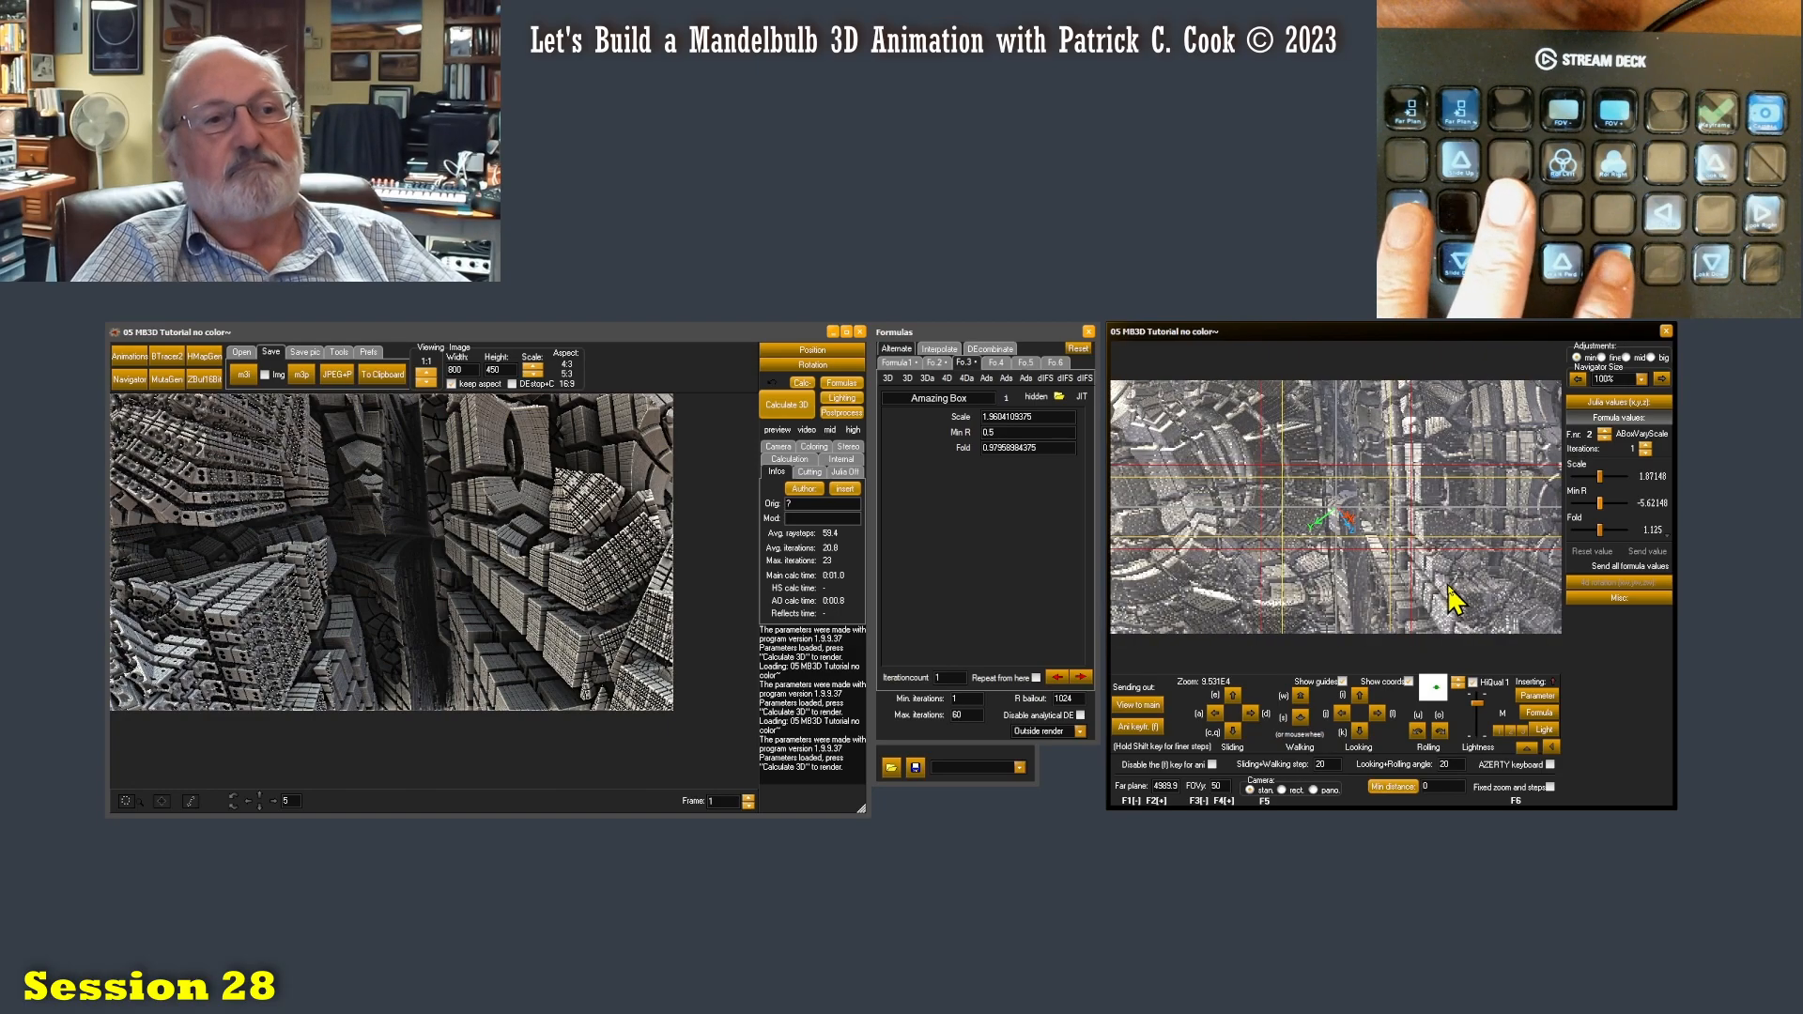
key("w")
key("w")
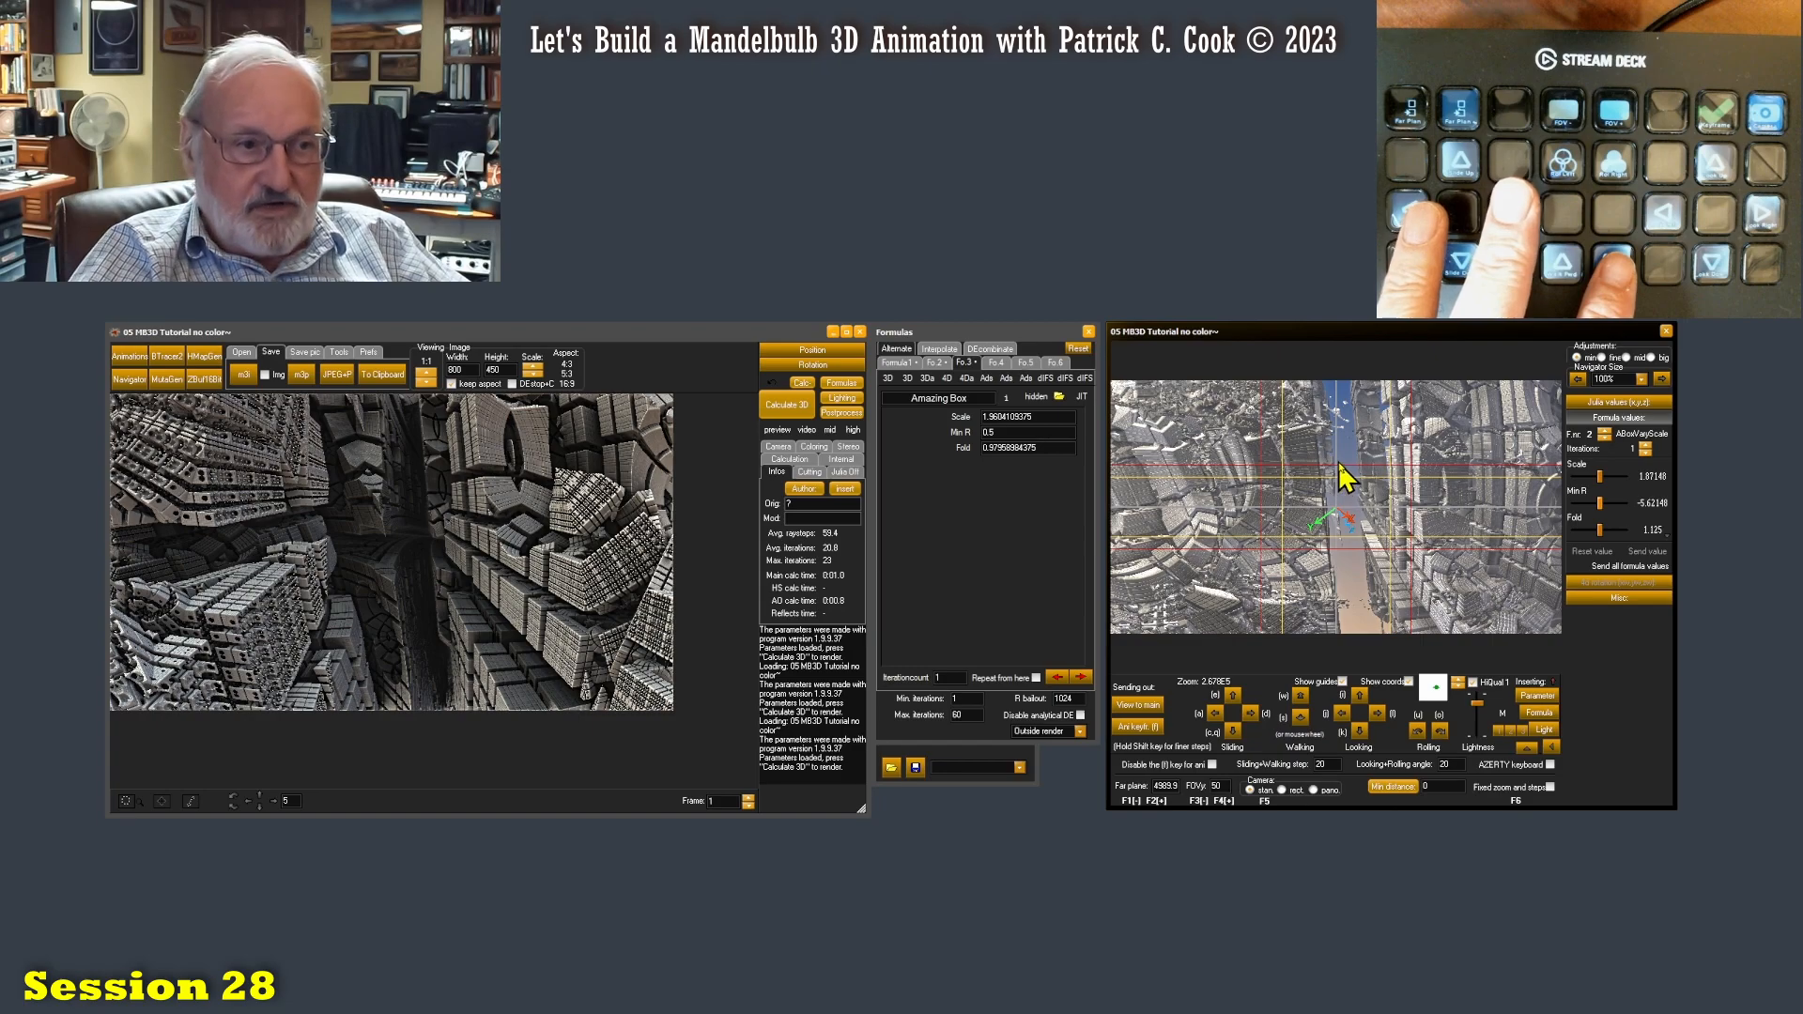
Set the Navigator's far plane to 9 and walk the camera forward and backward through the scene
double_click(1175, 785)
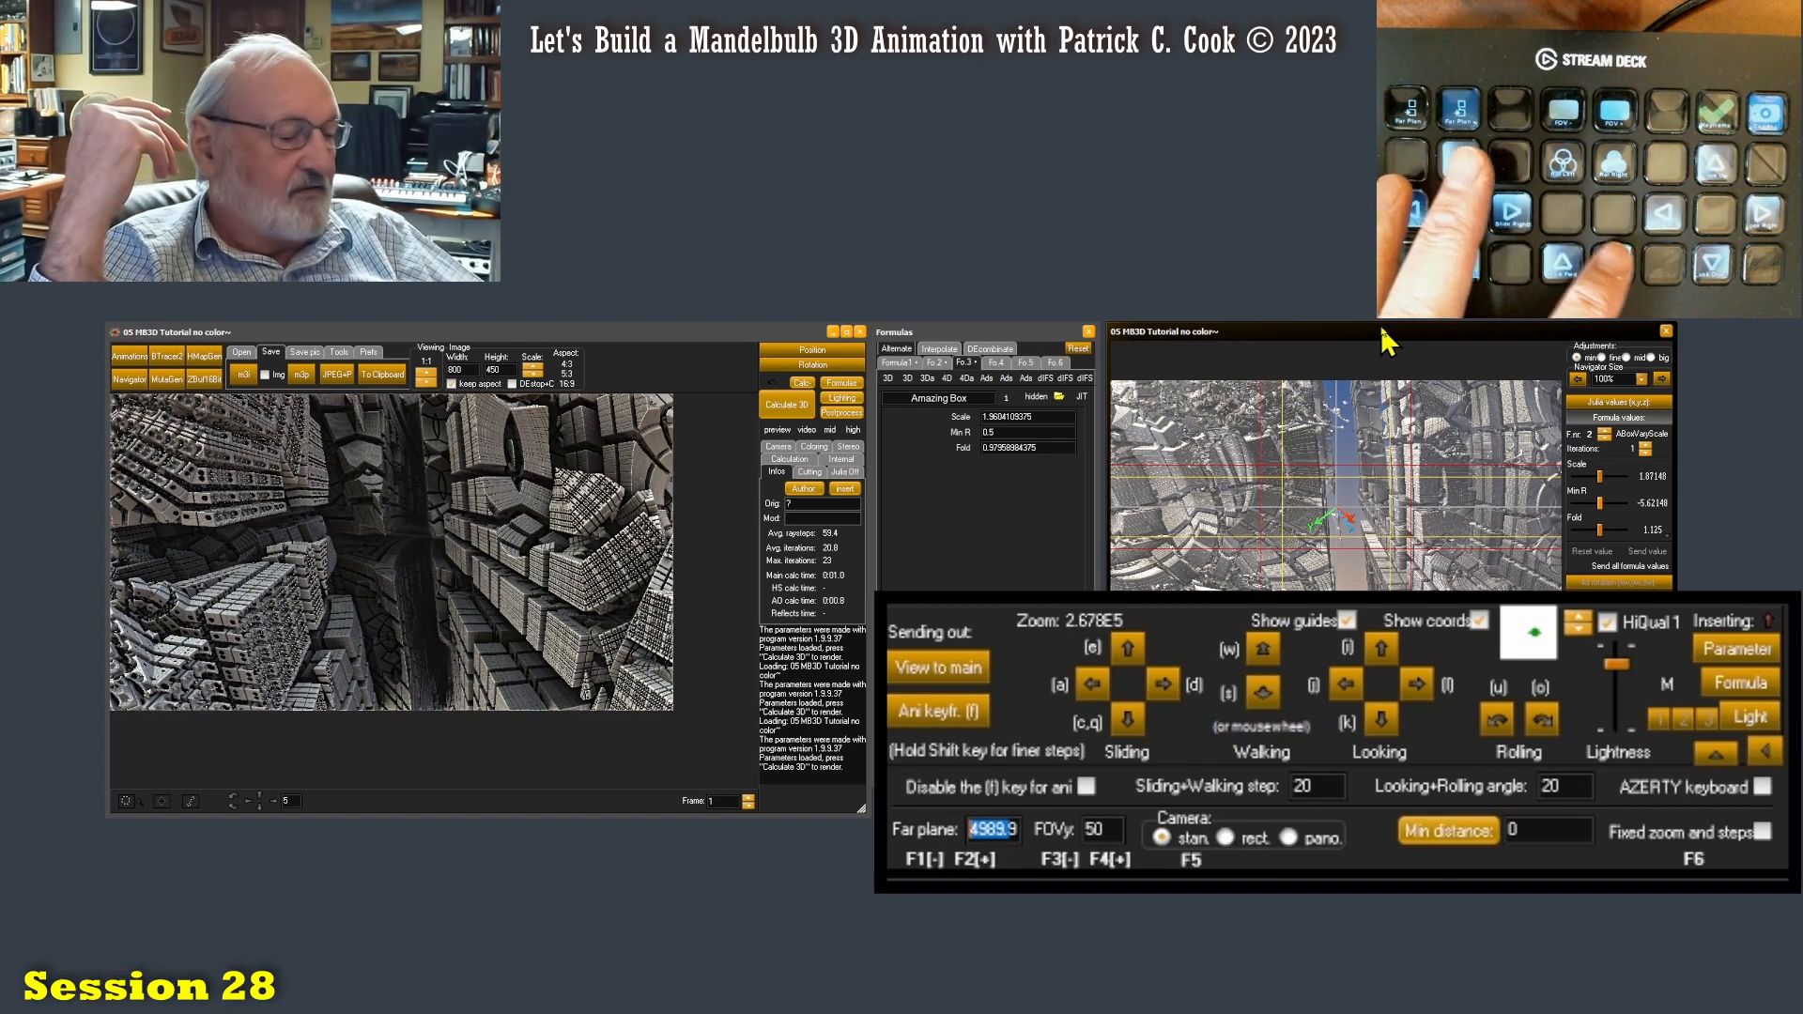
type("9w")
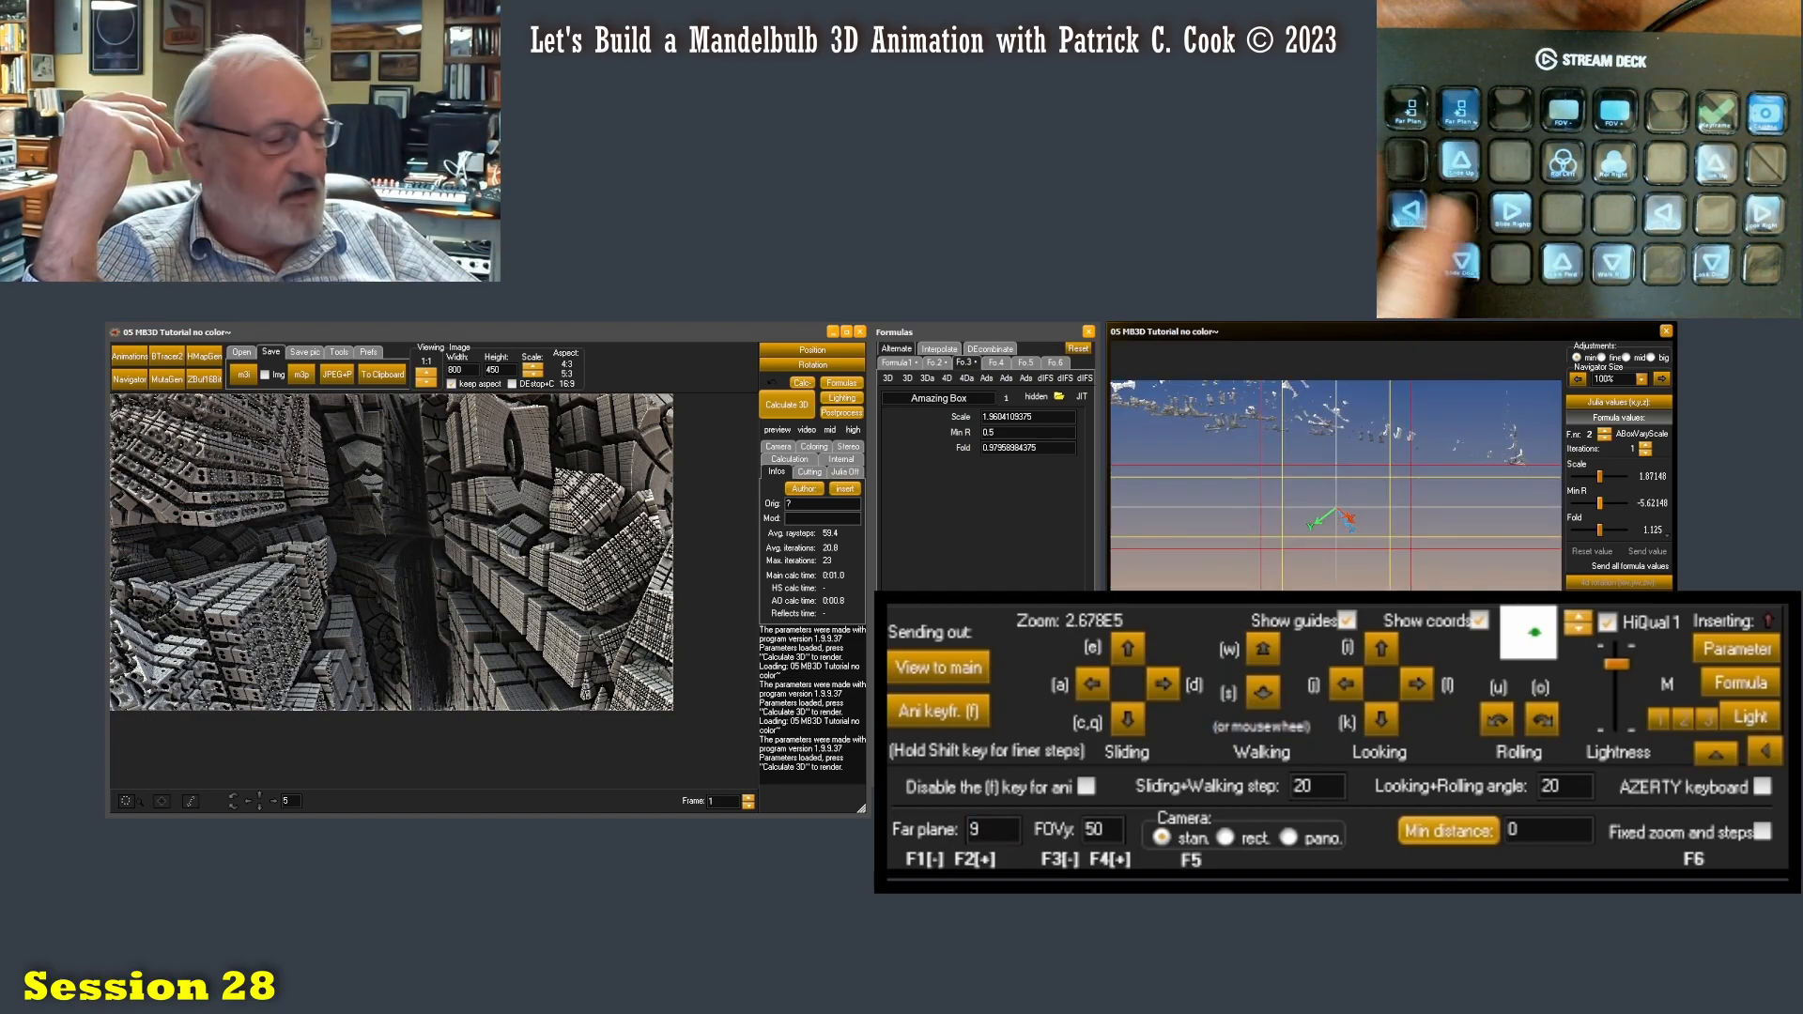
type("ww")
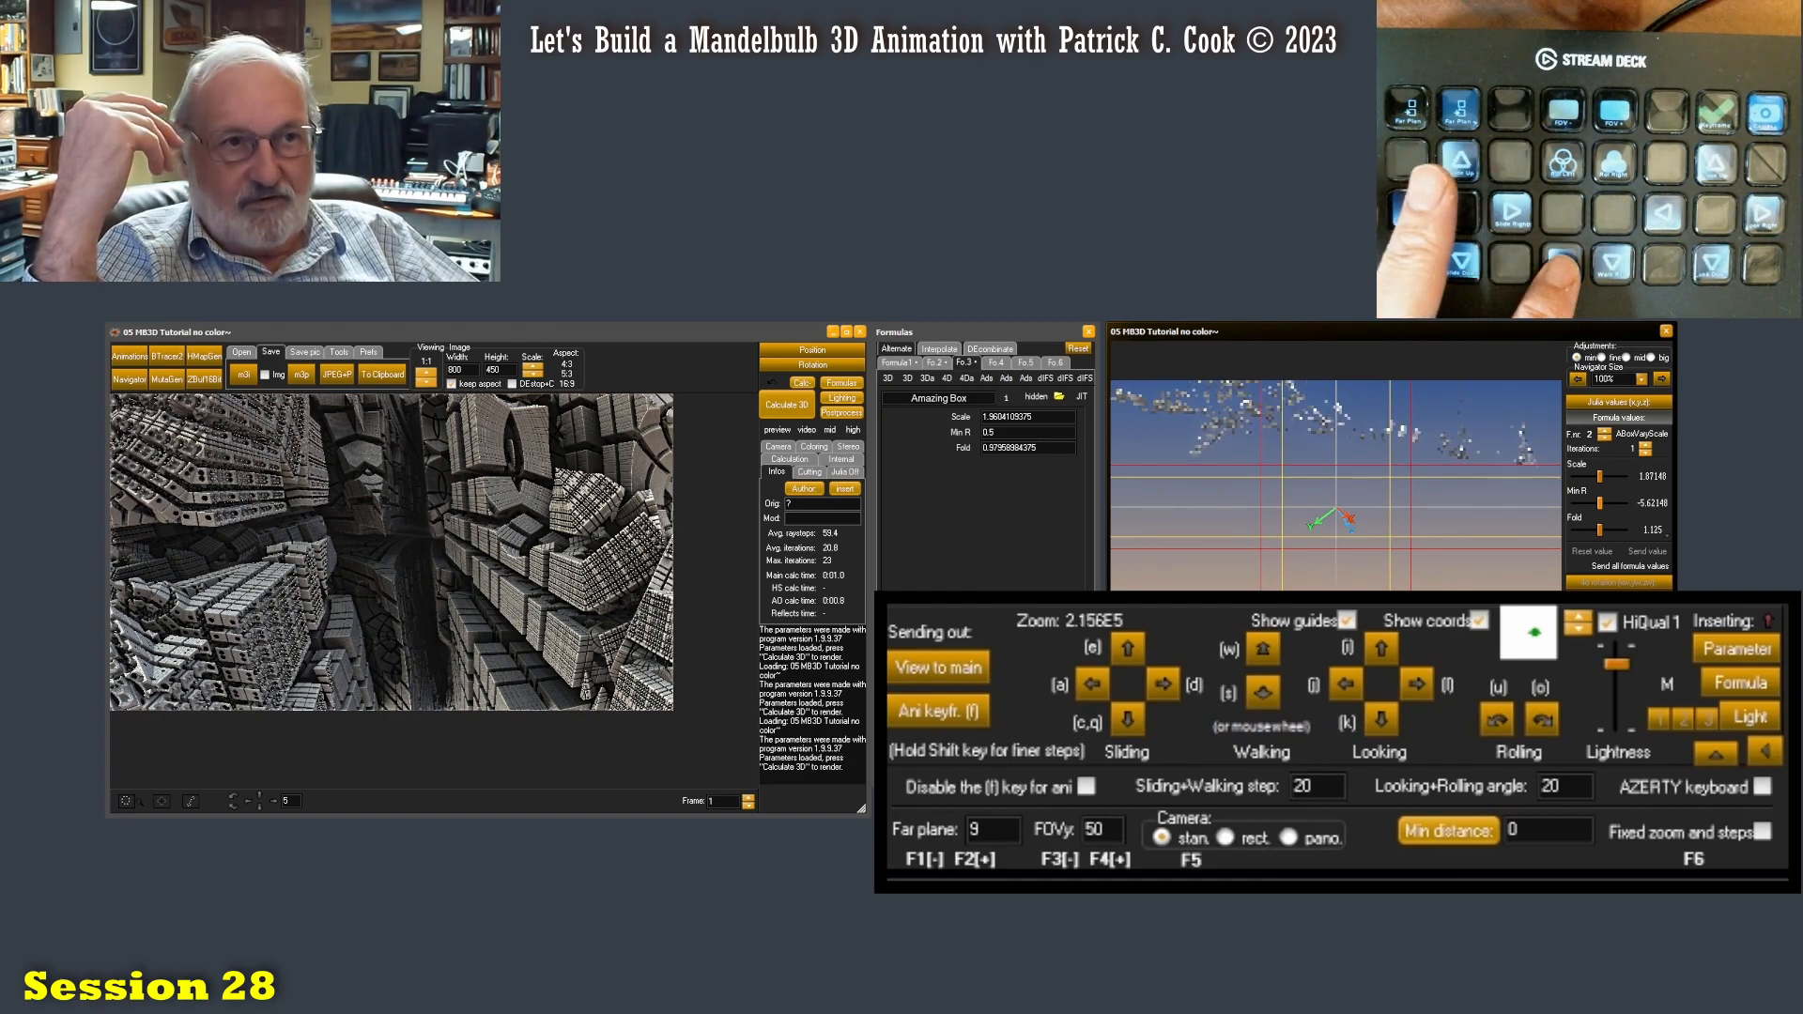
type("w")
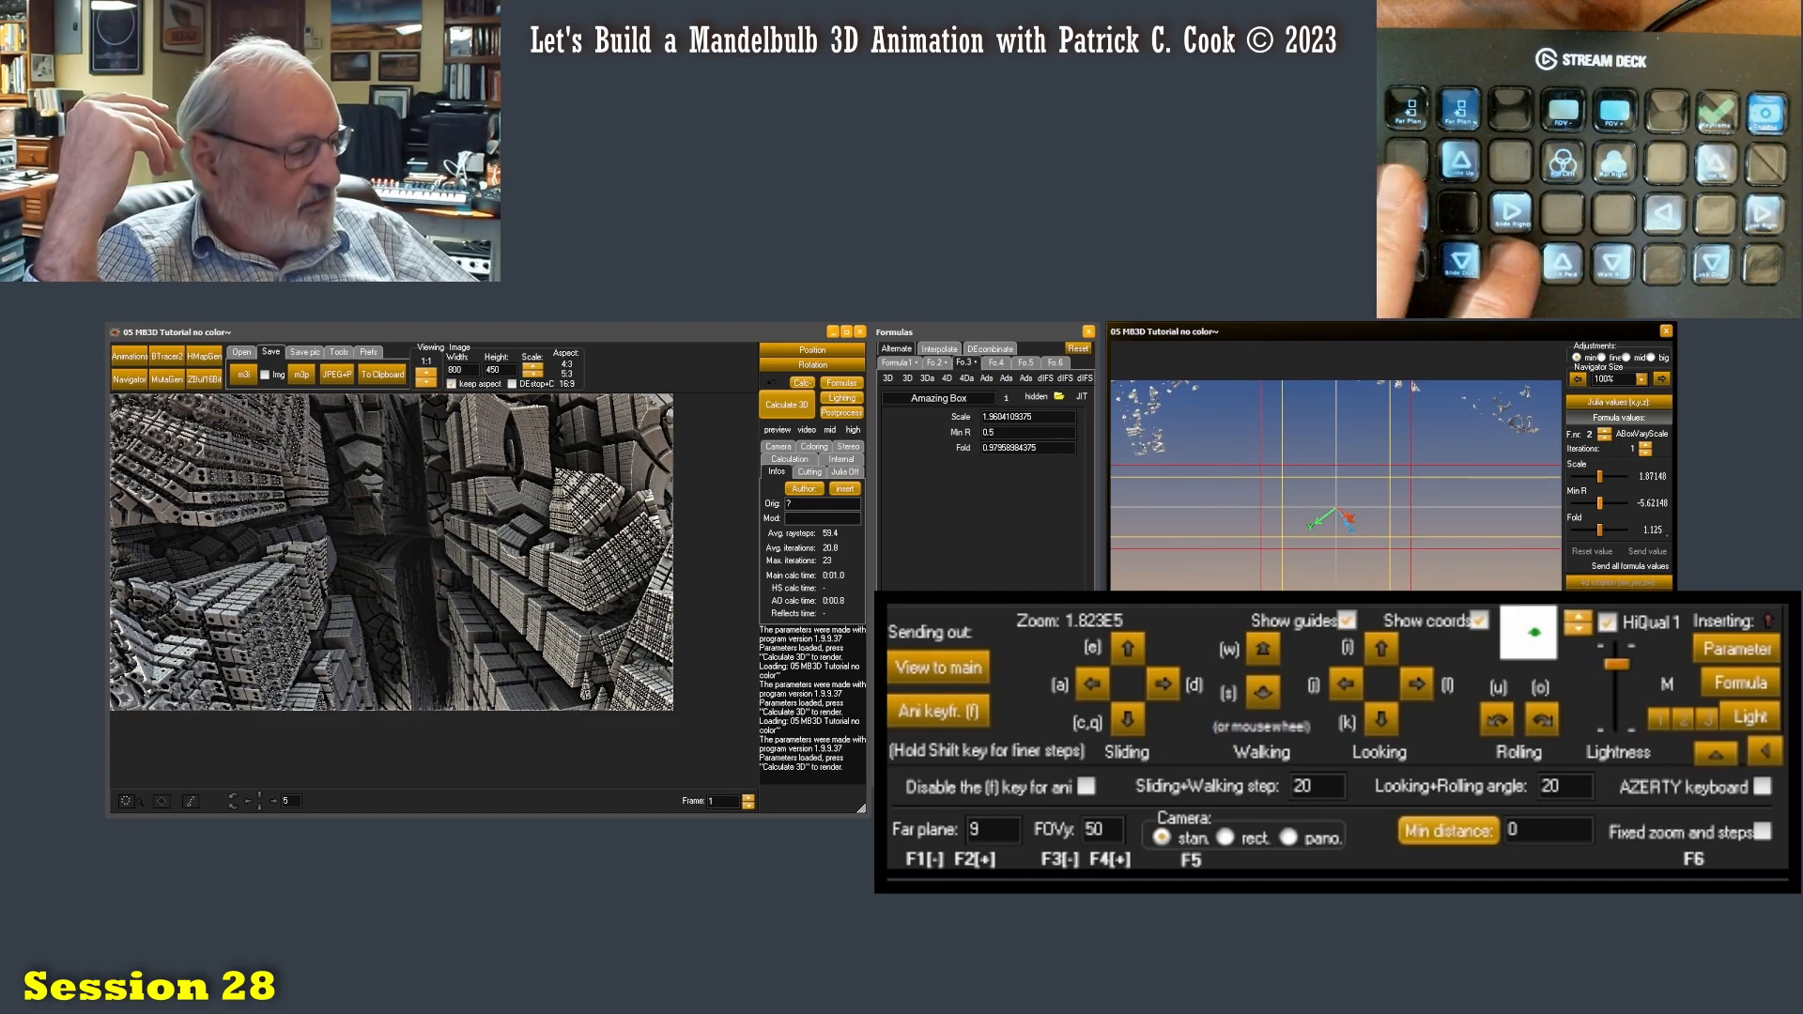
type("w")
key("s")
key("s")
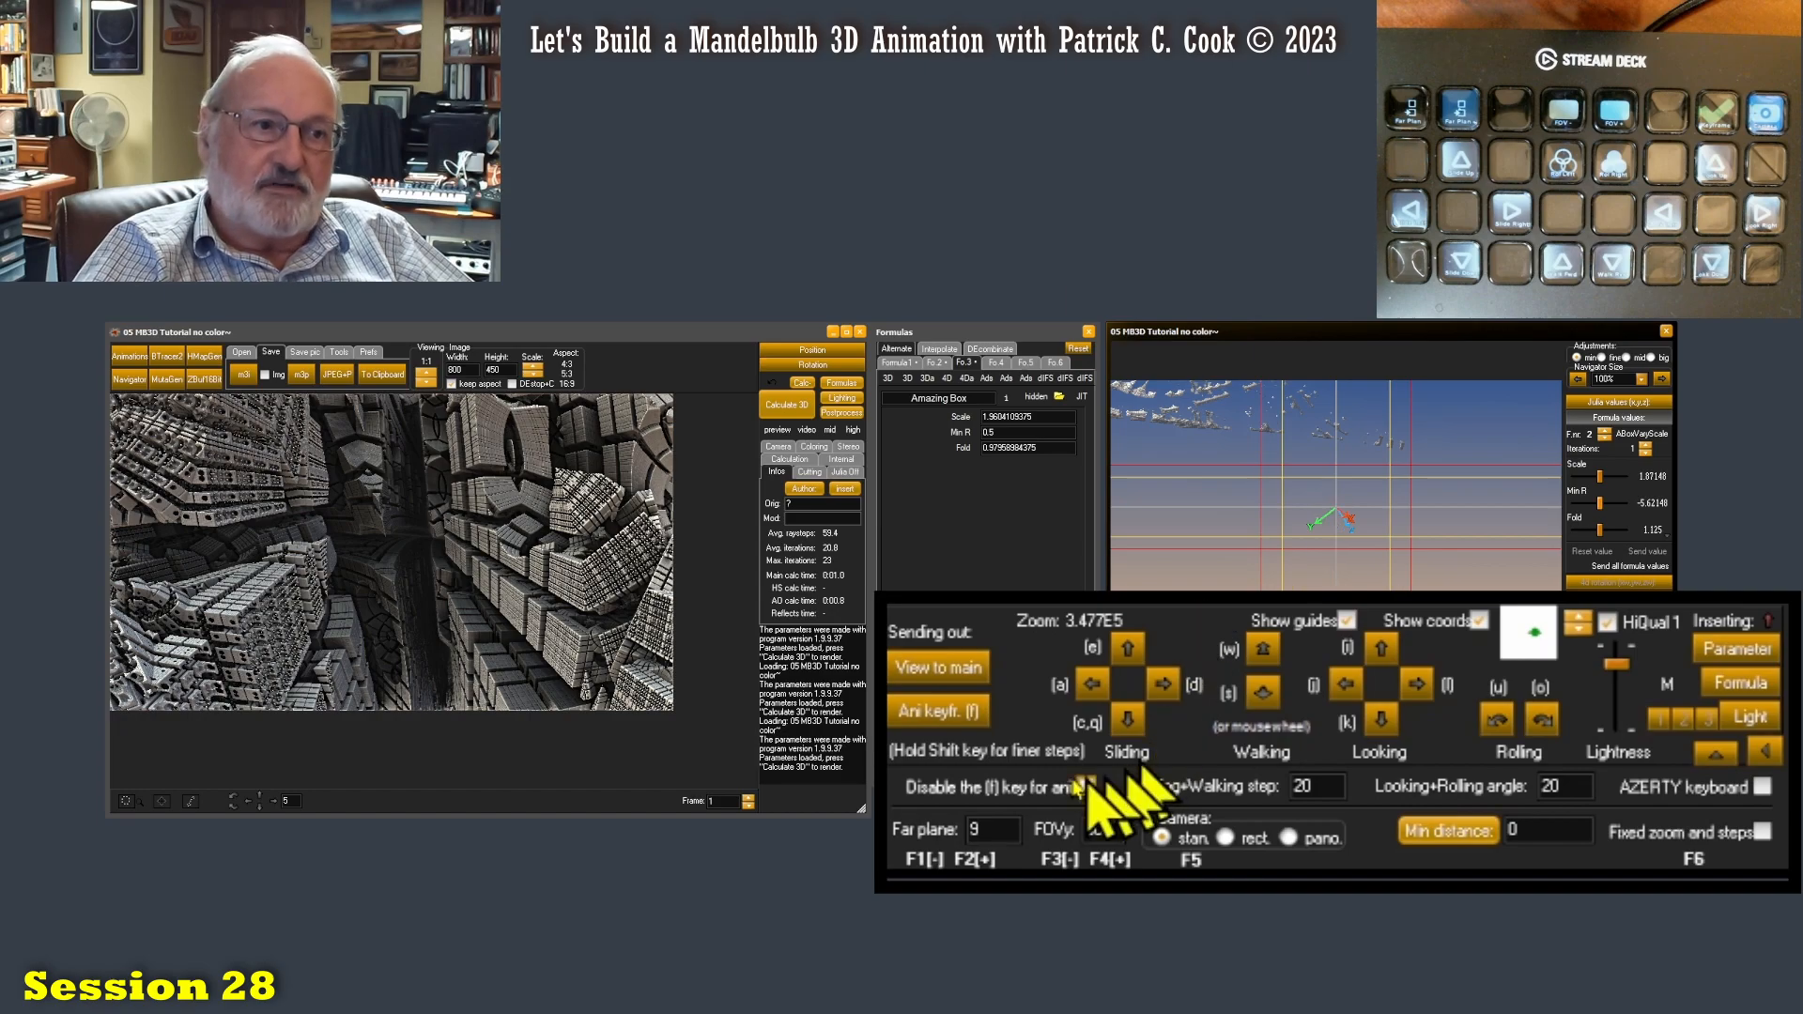
Set the Navigator's far plane to 4999
double_click(975, 829)
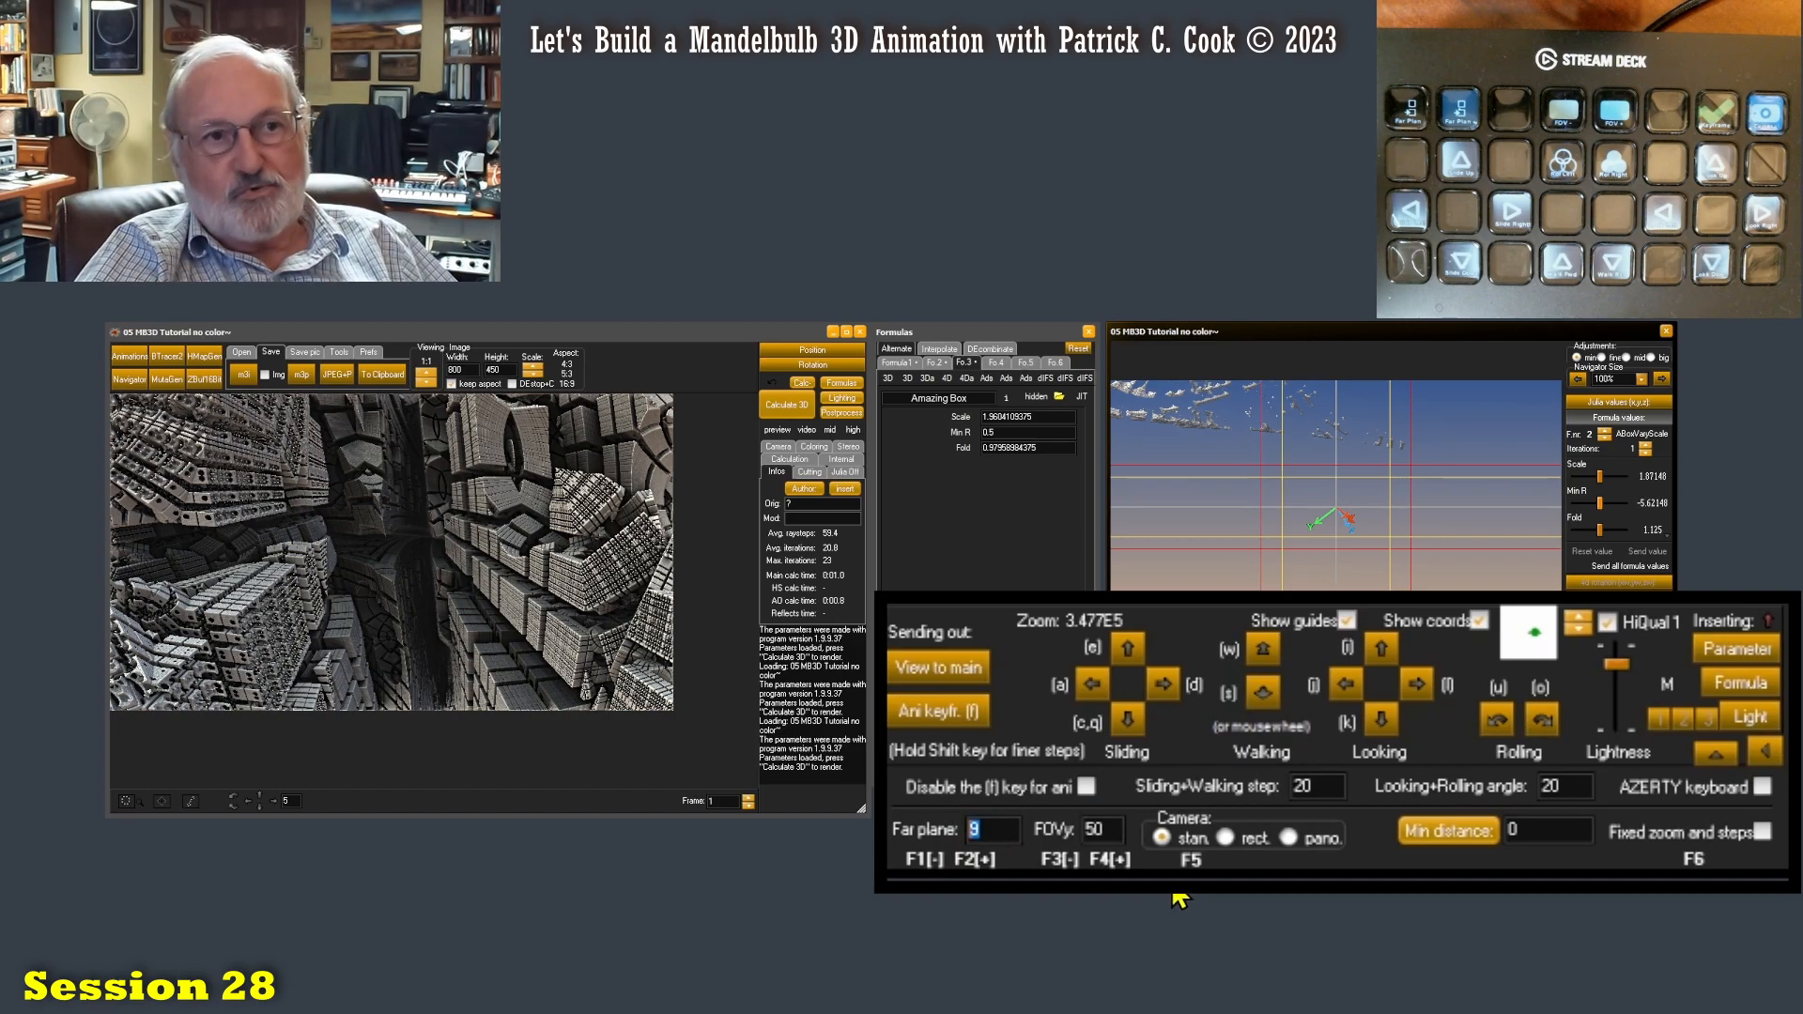
left_click(977, 828)
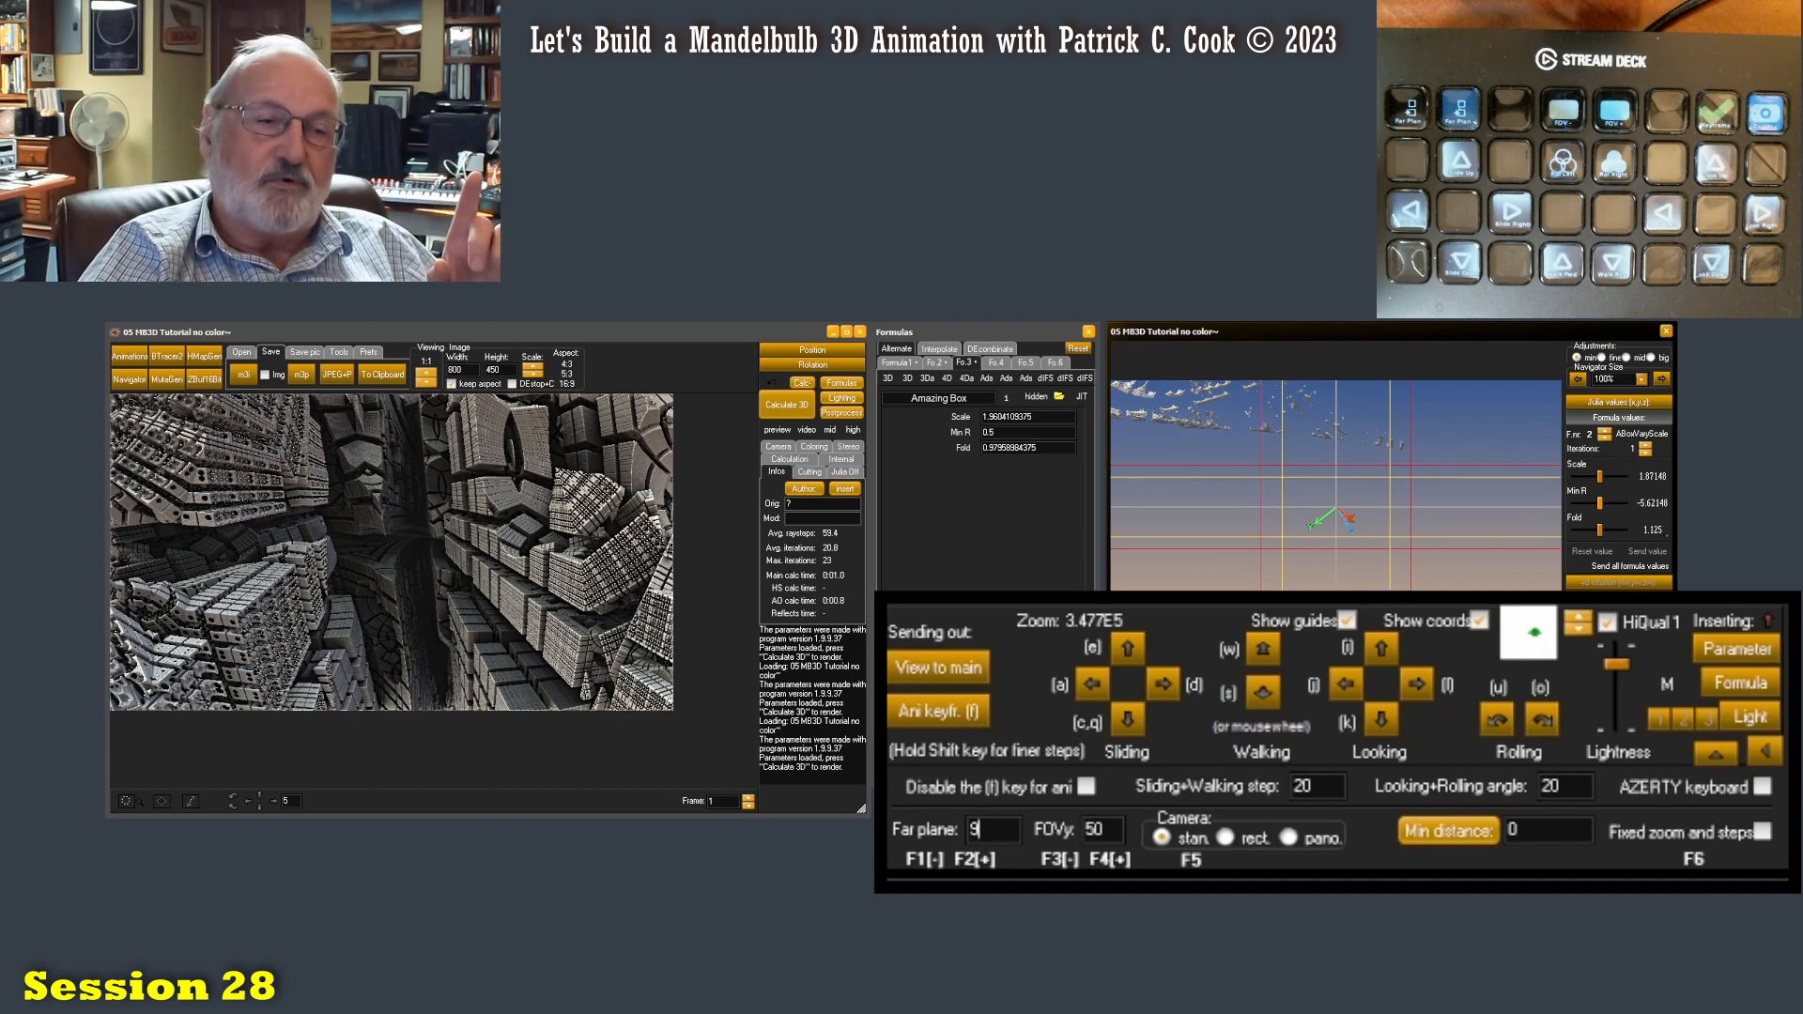
double_click(975, 829)
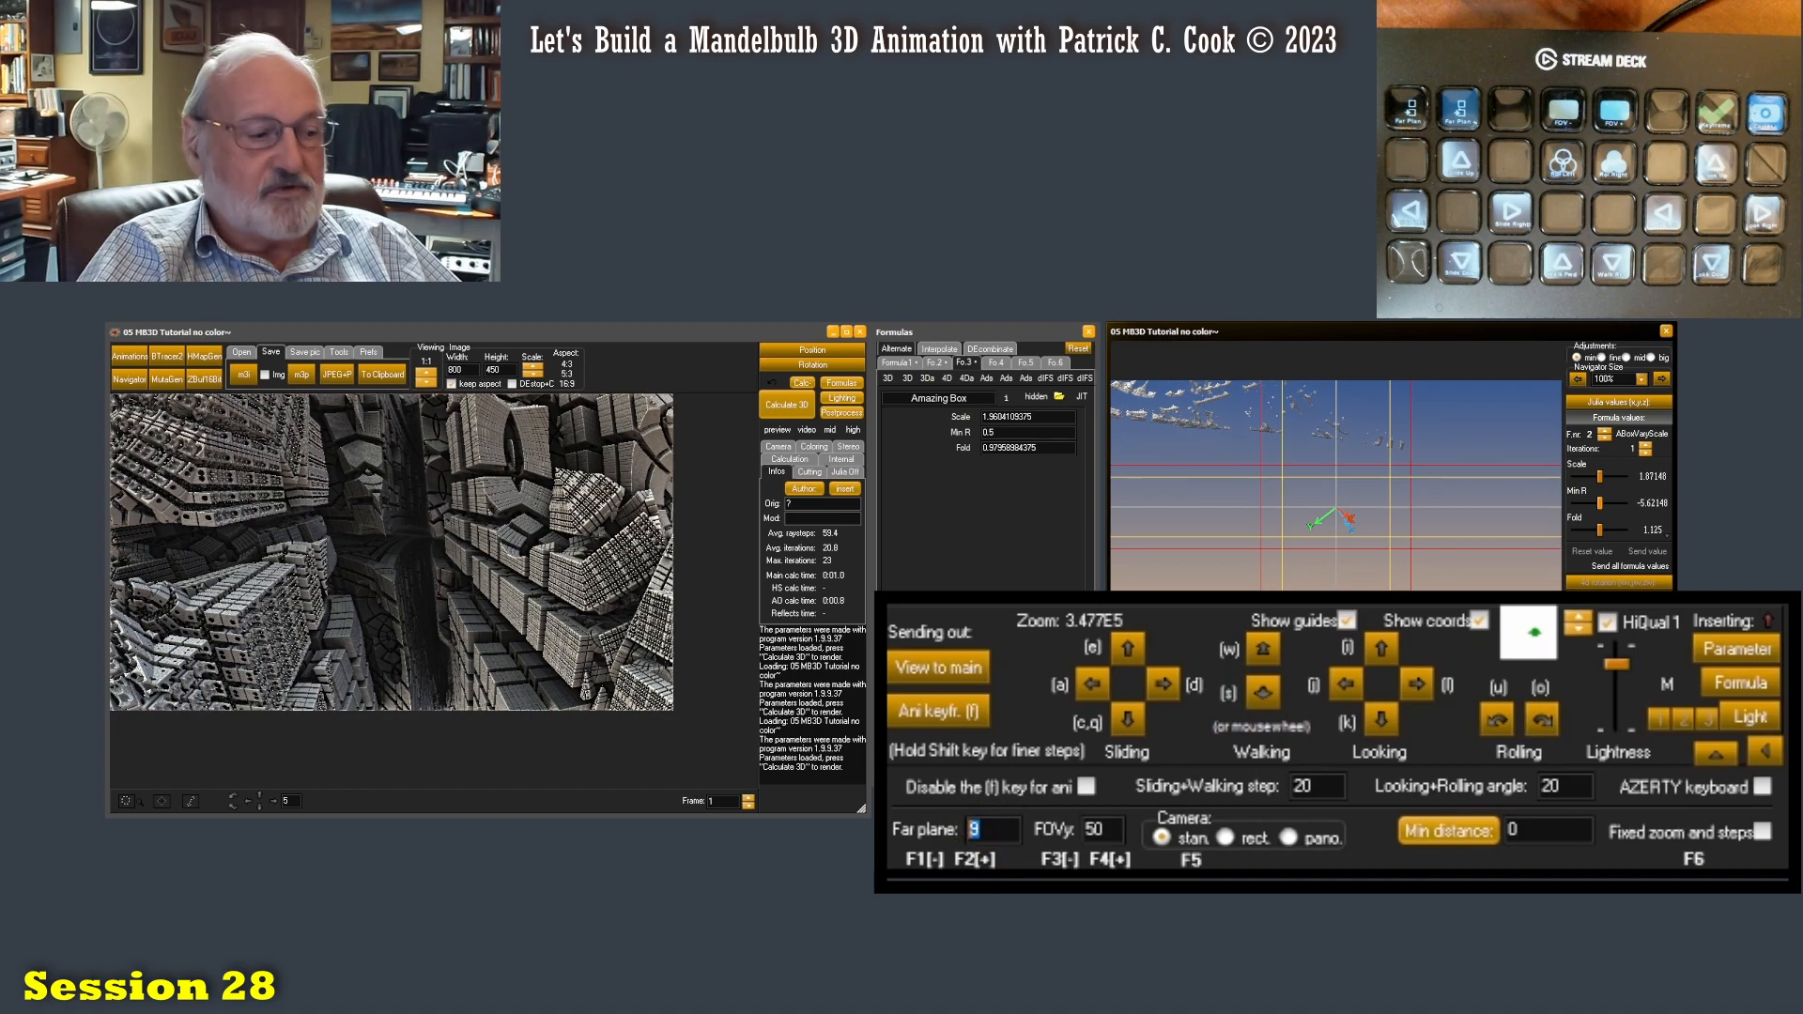
type("4999")
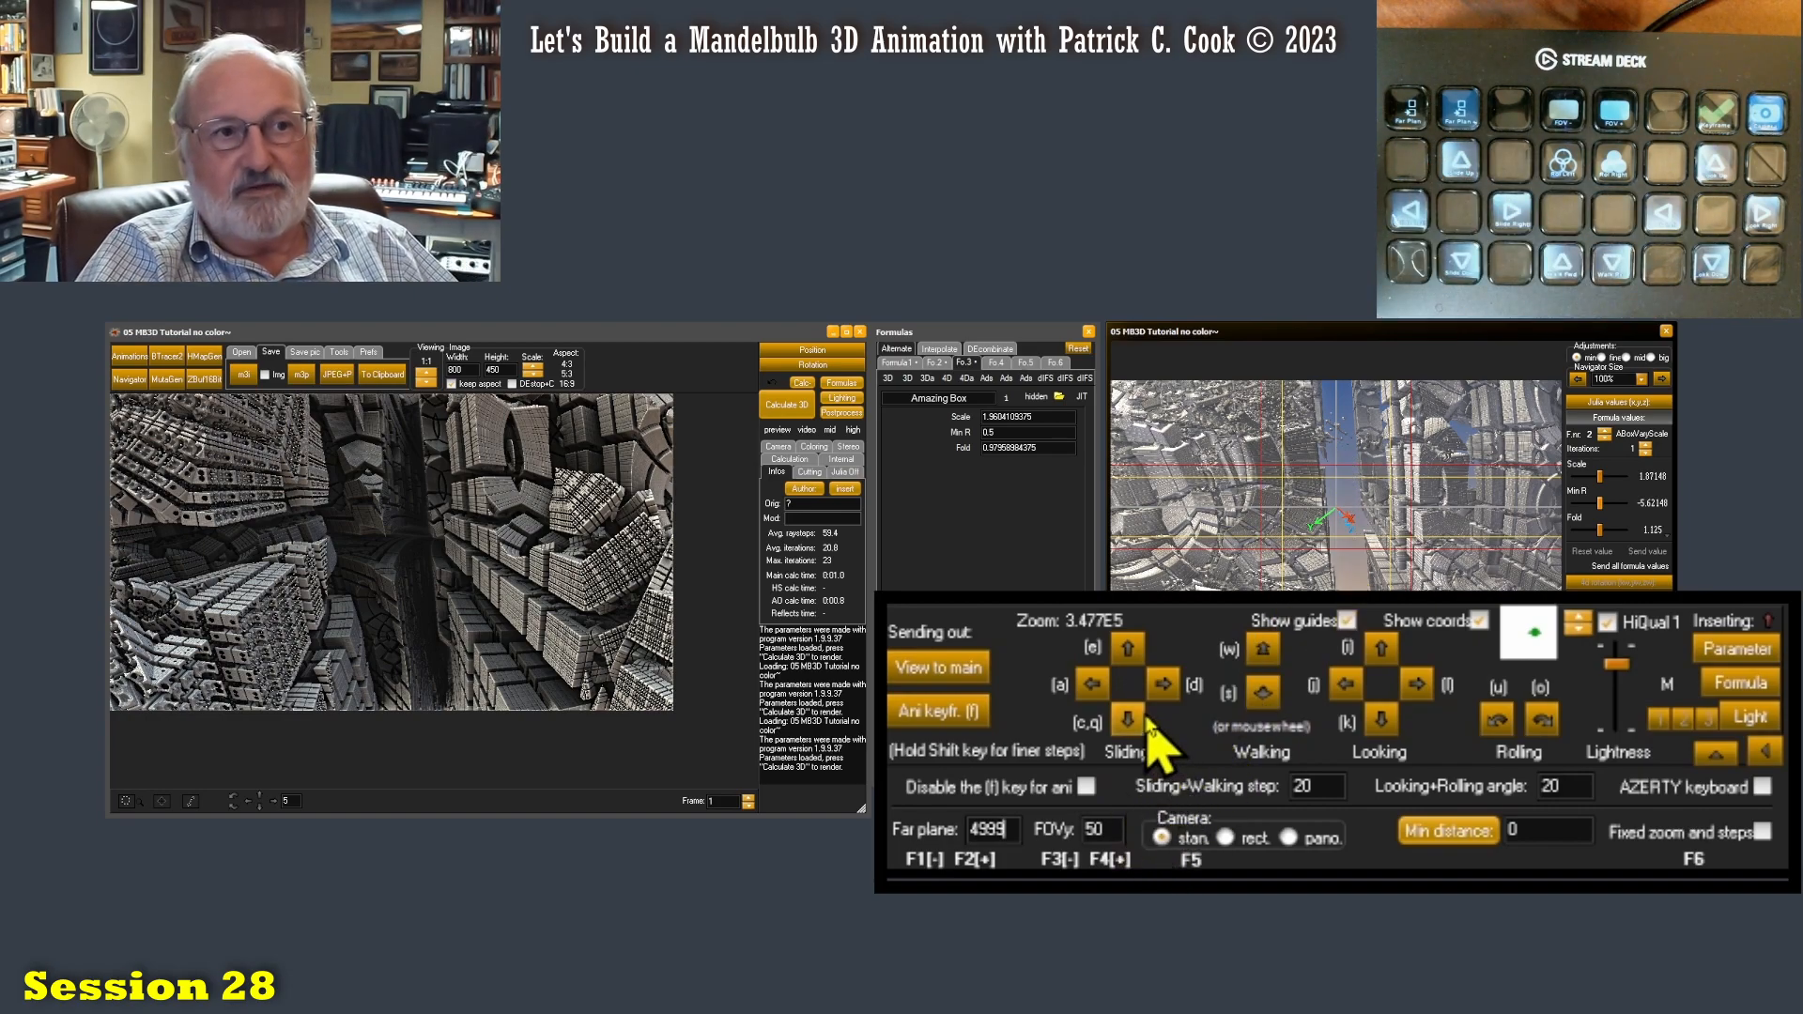
Reduce the far plane to 9 for comparison and restore it to 4999
left_click_drag(1006, 831, 890, 843)
type("9")
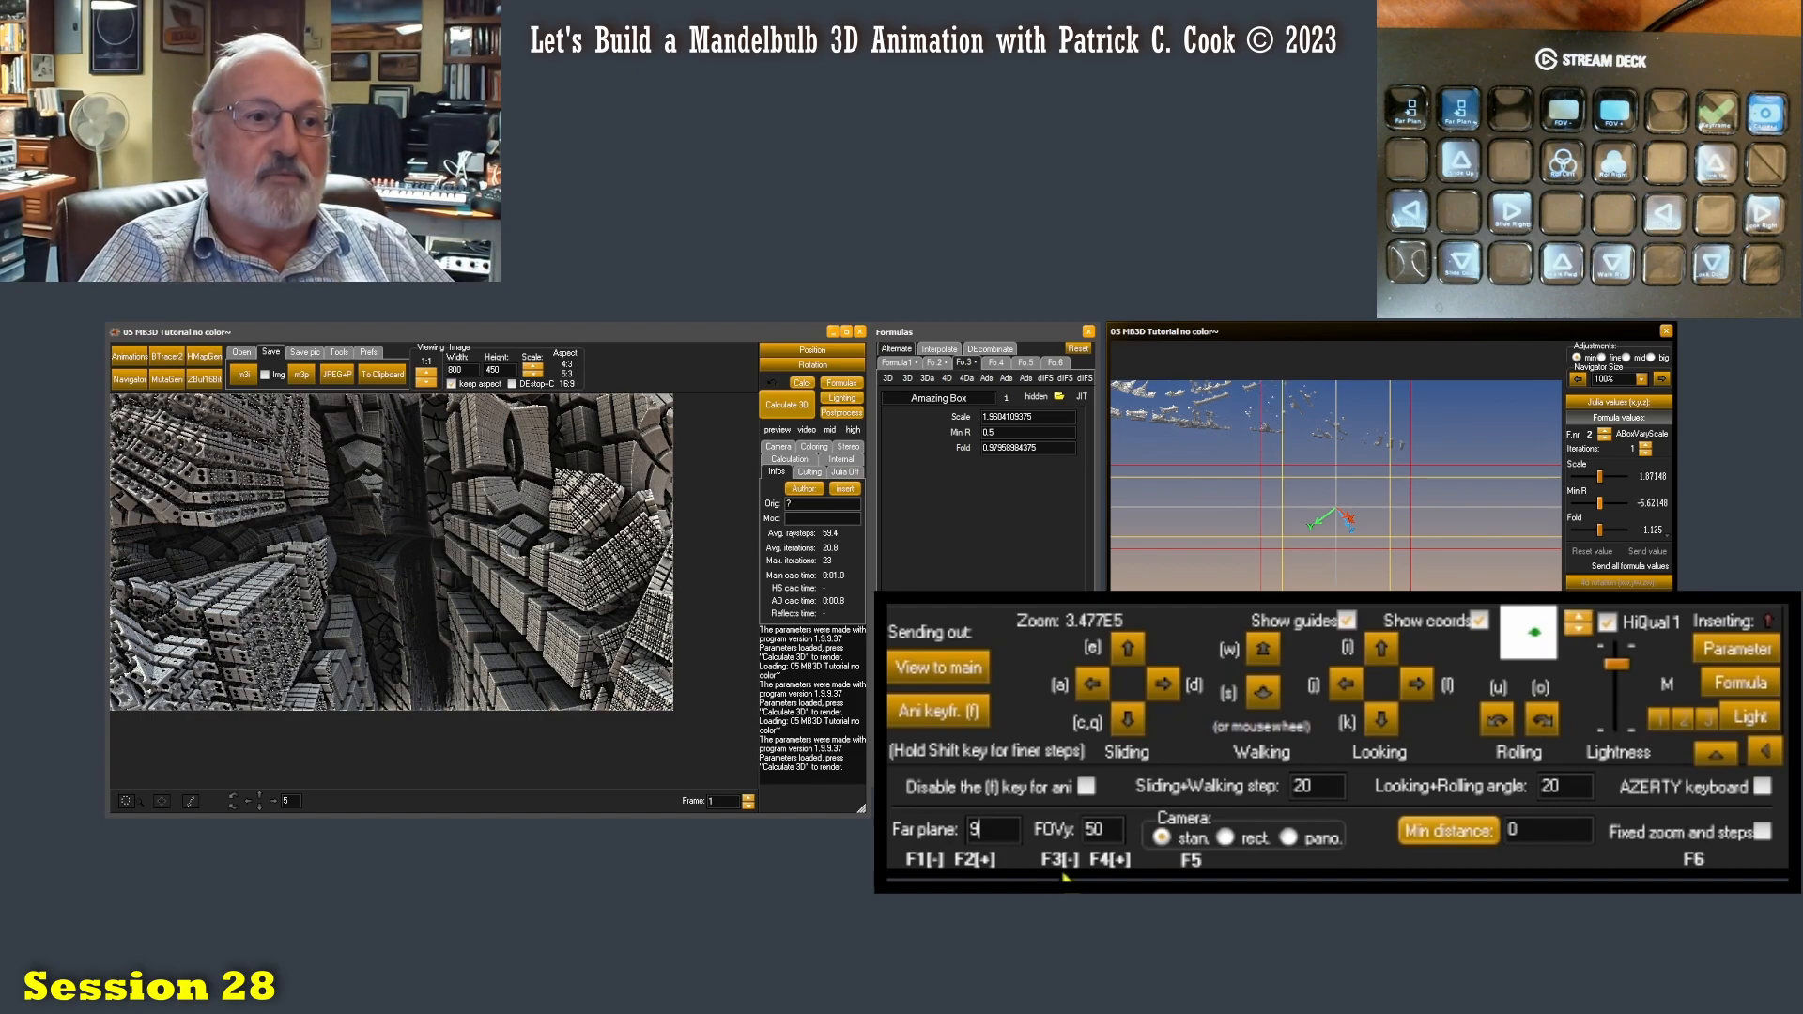
double_click(988, 828)
type("4")
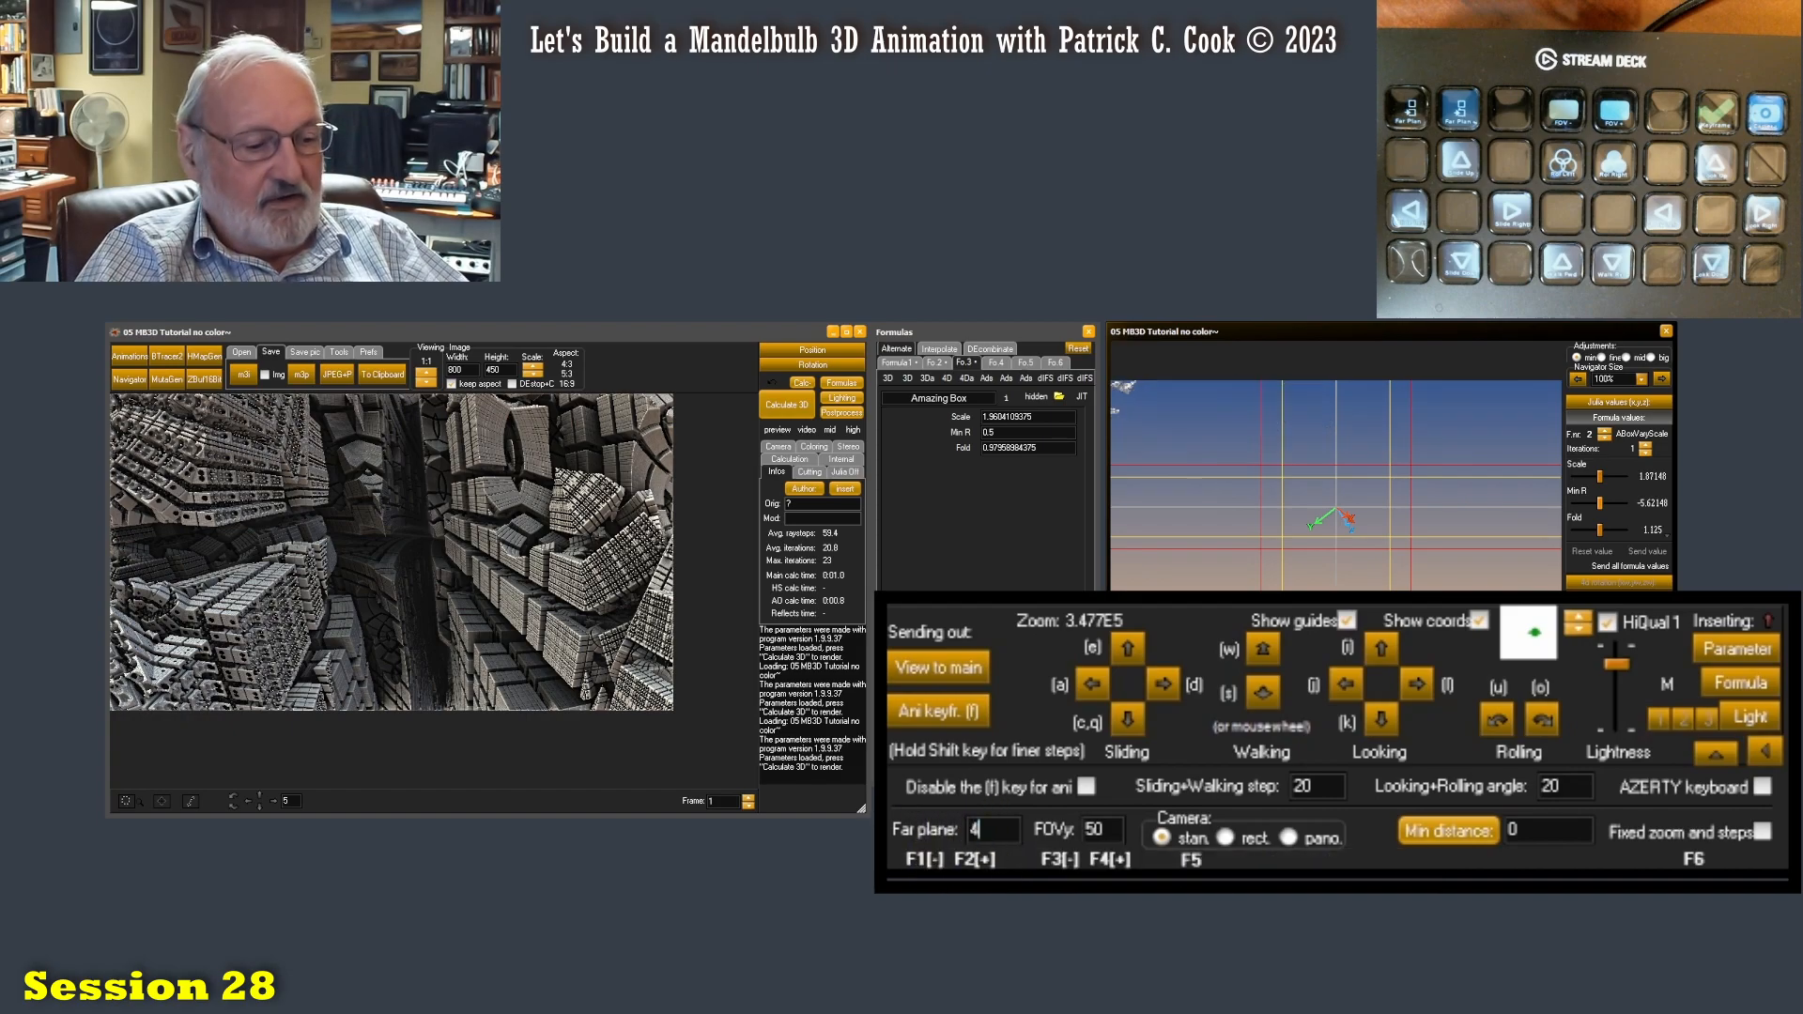
type("999")
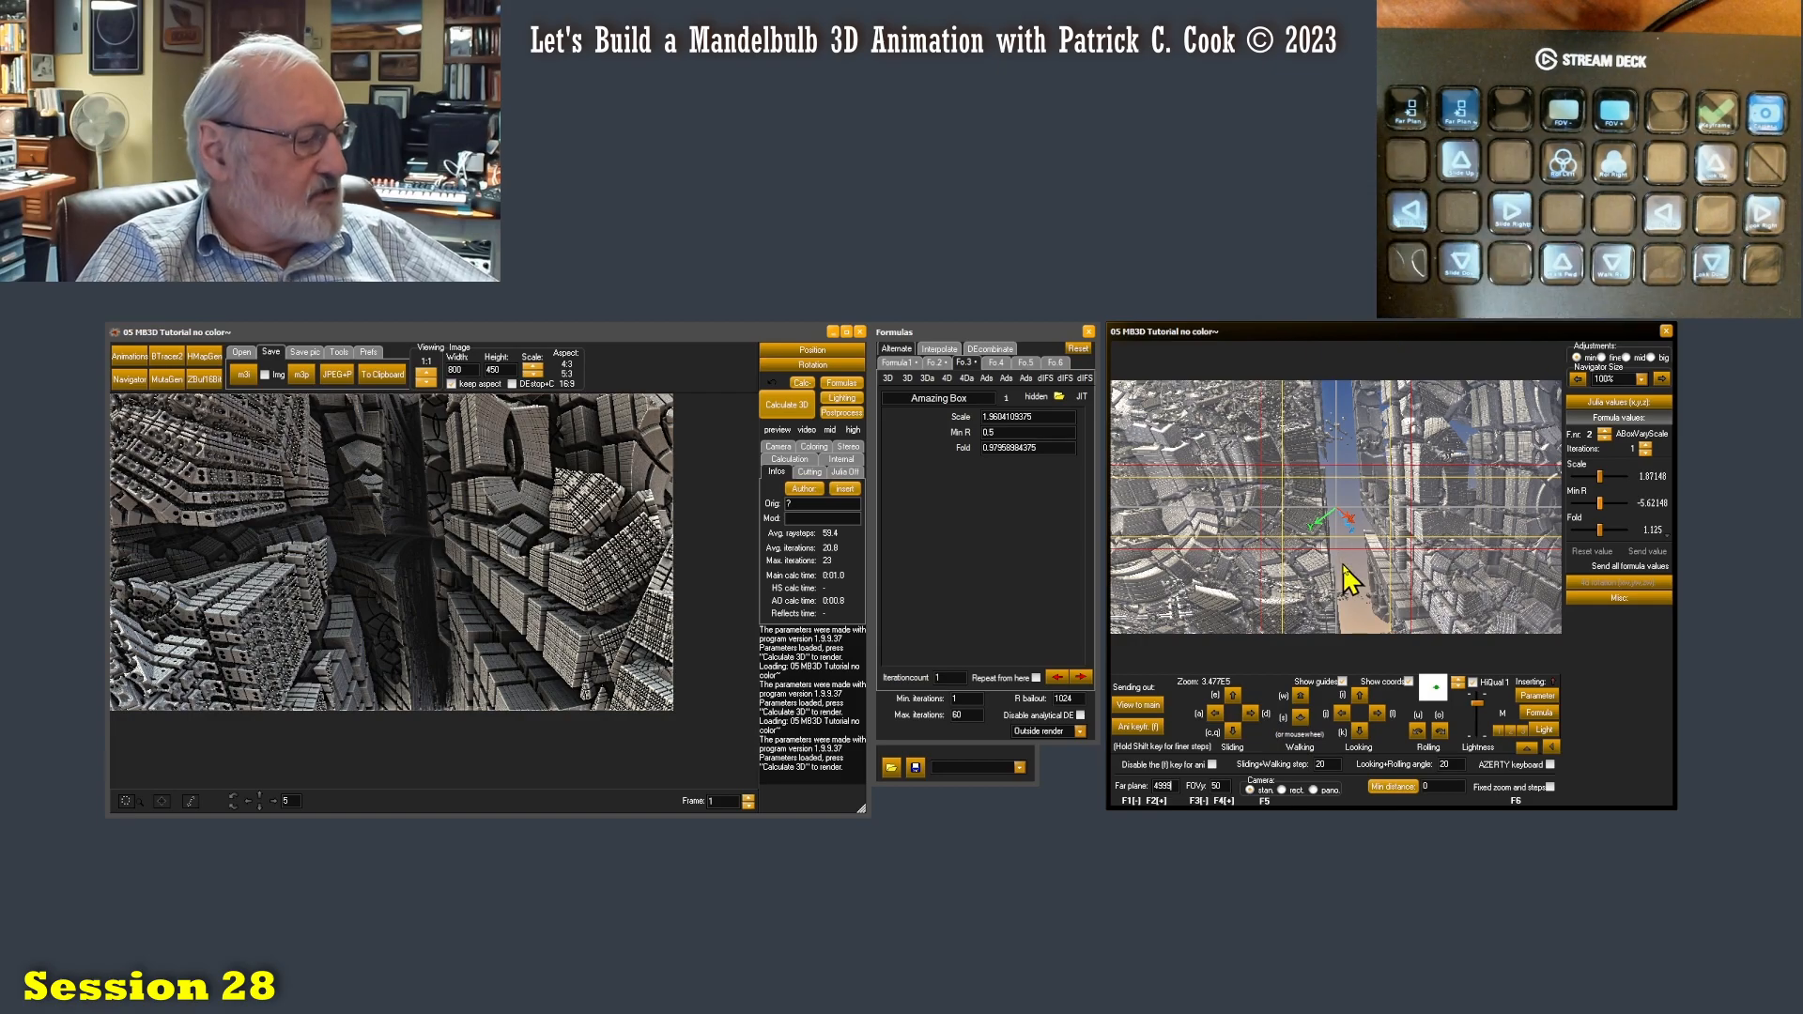
Slide the Navigator camera upward along the sky gap between the structures
type("eee")
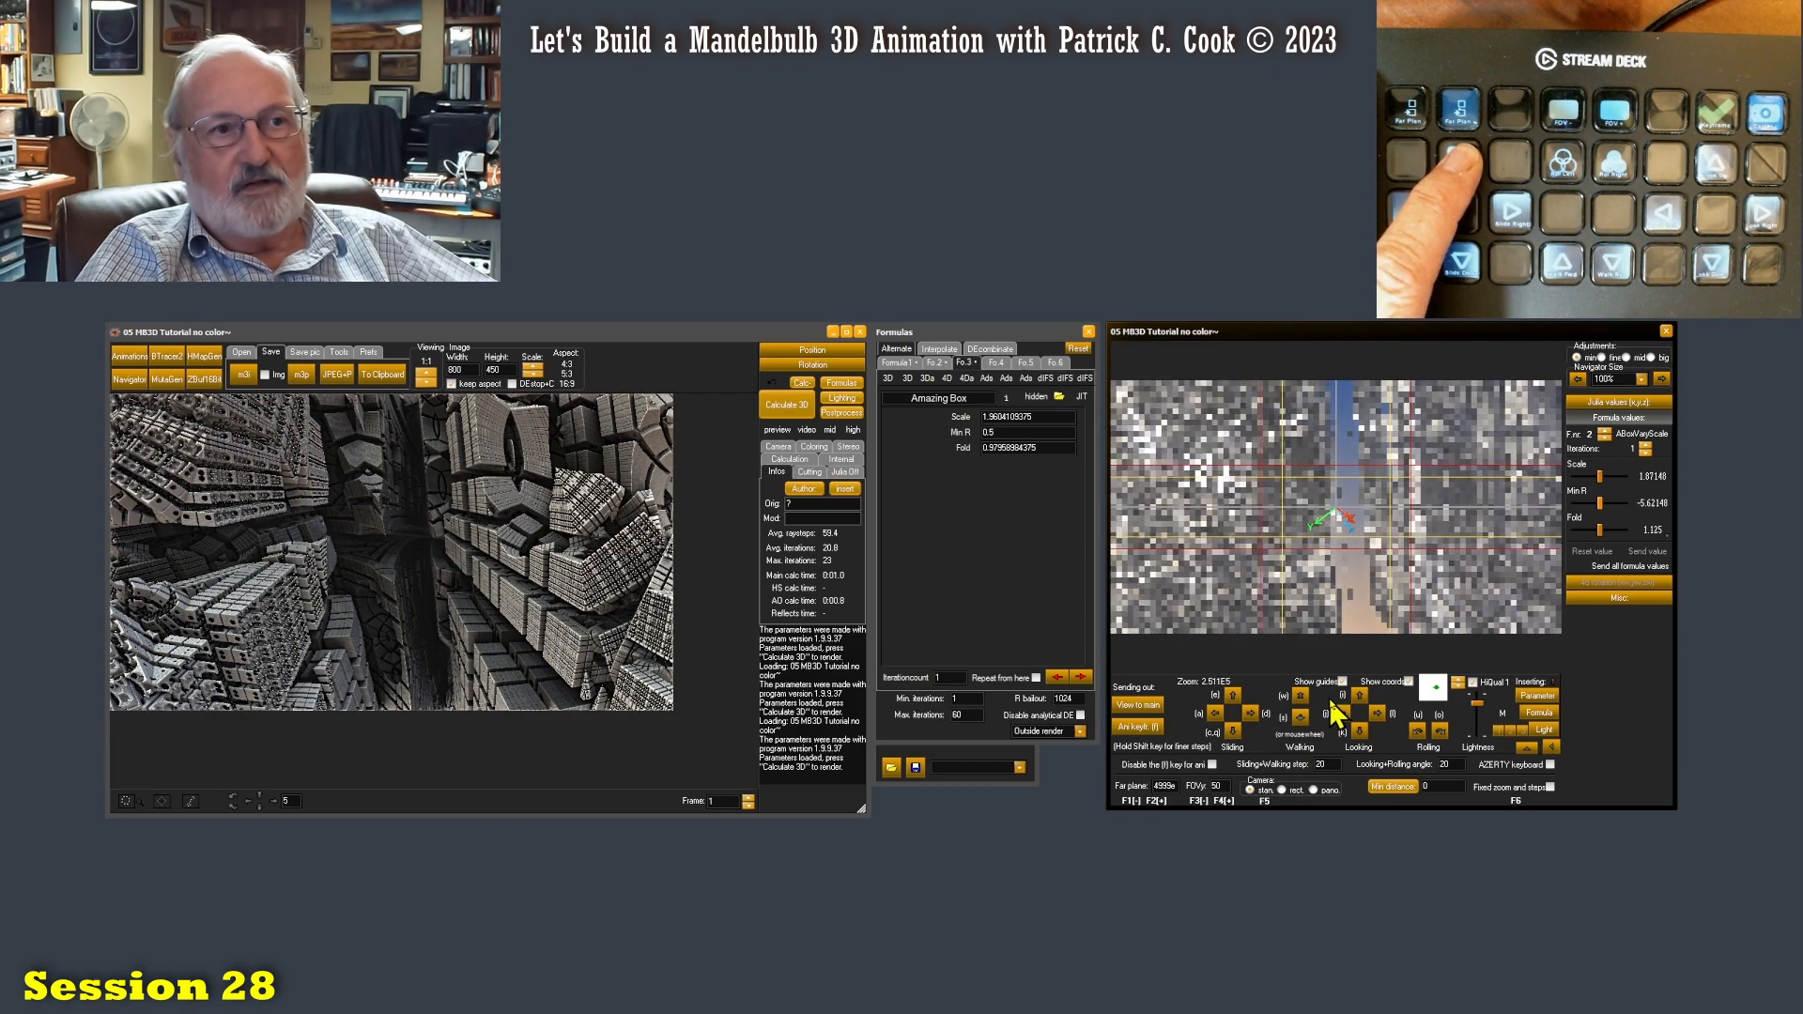
type("e")
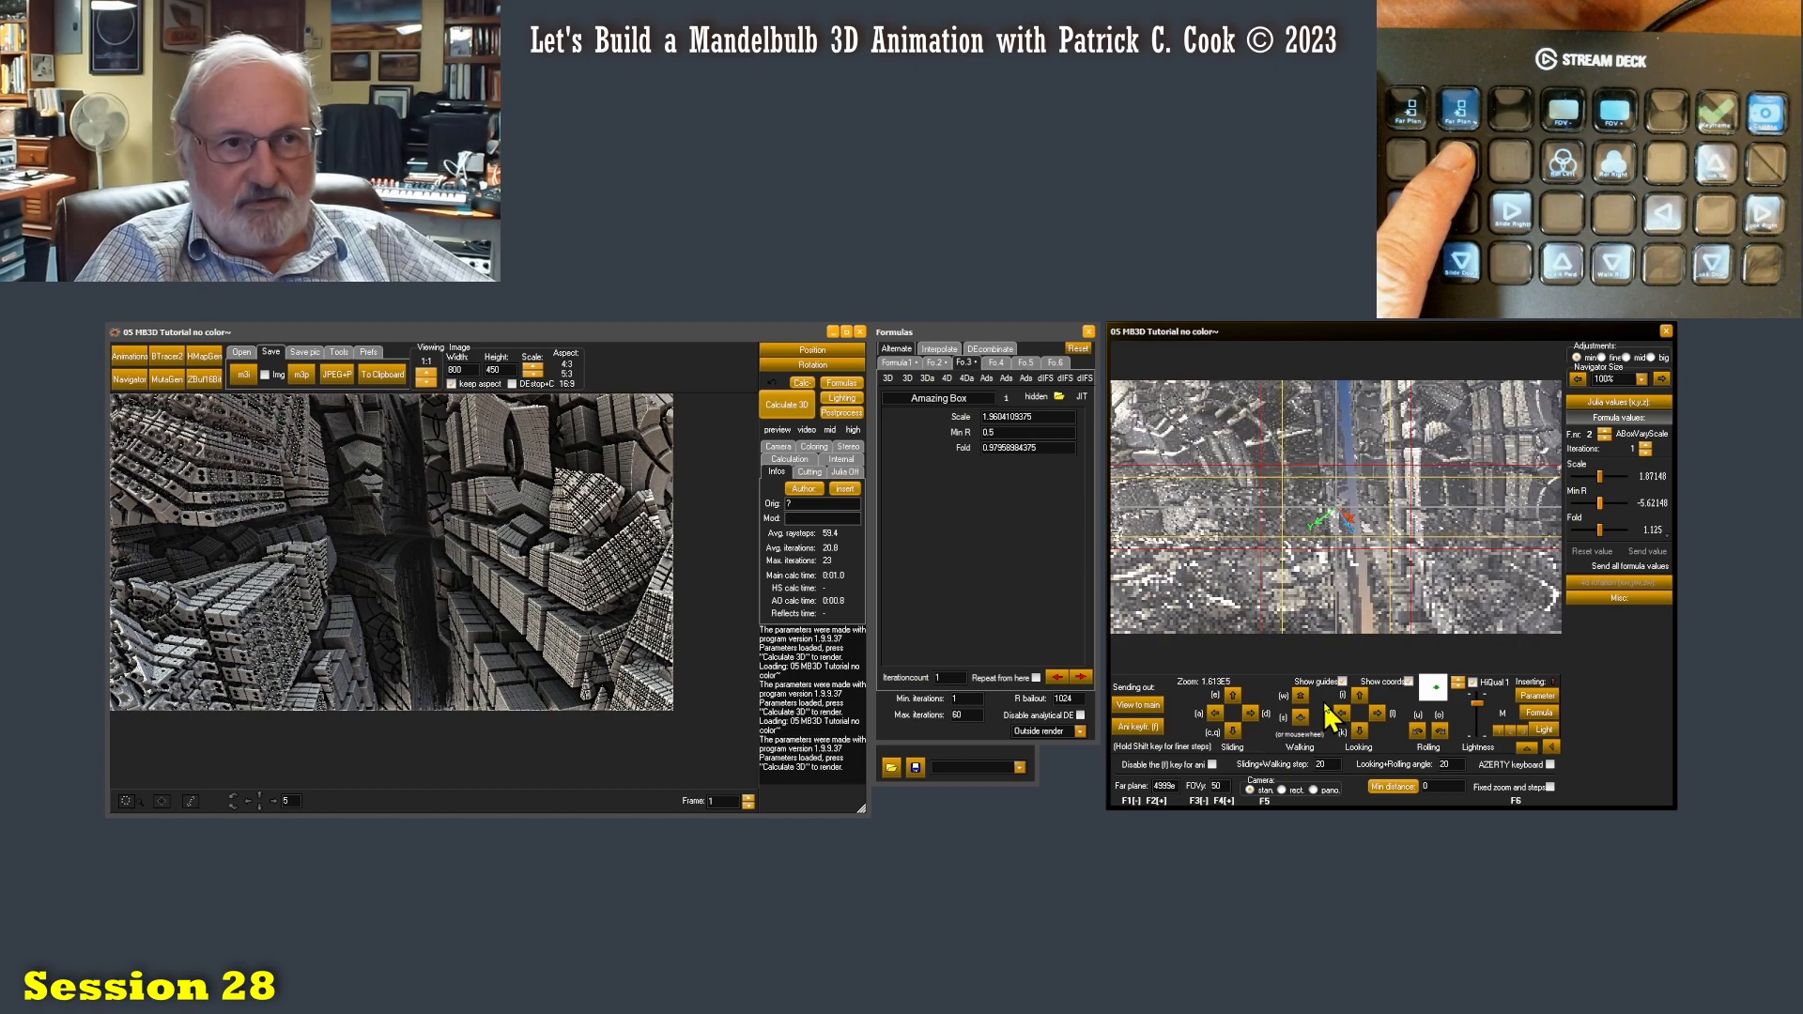
type("e")
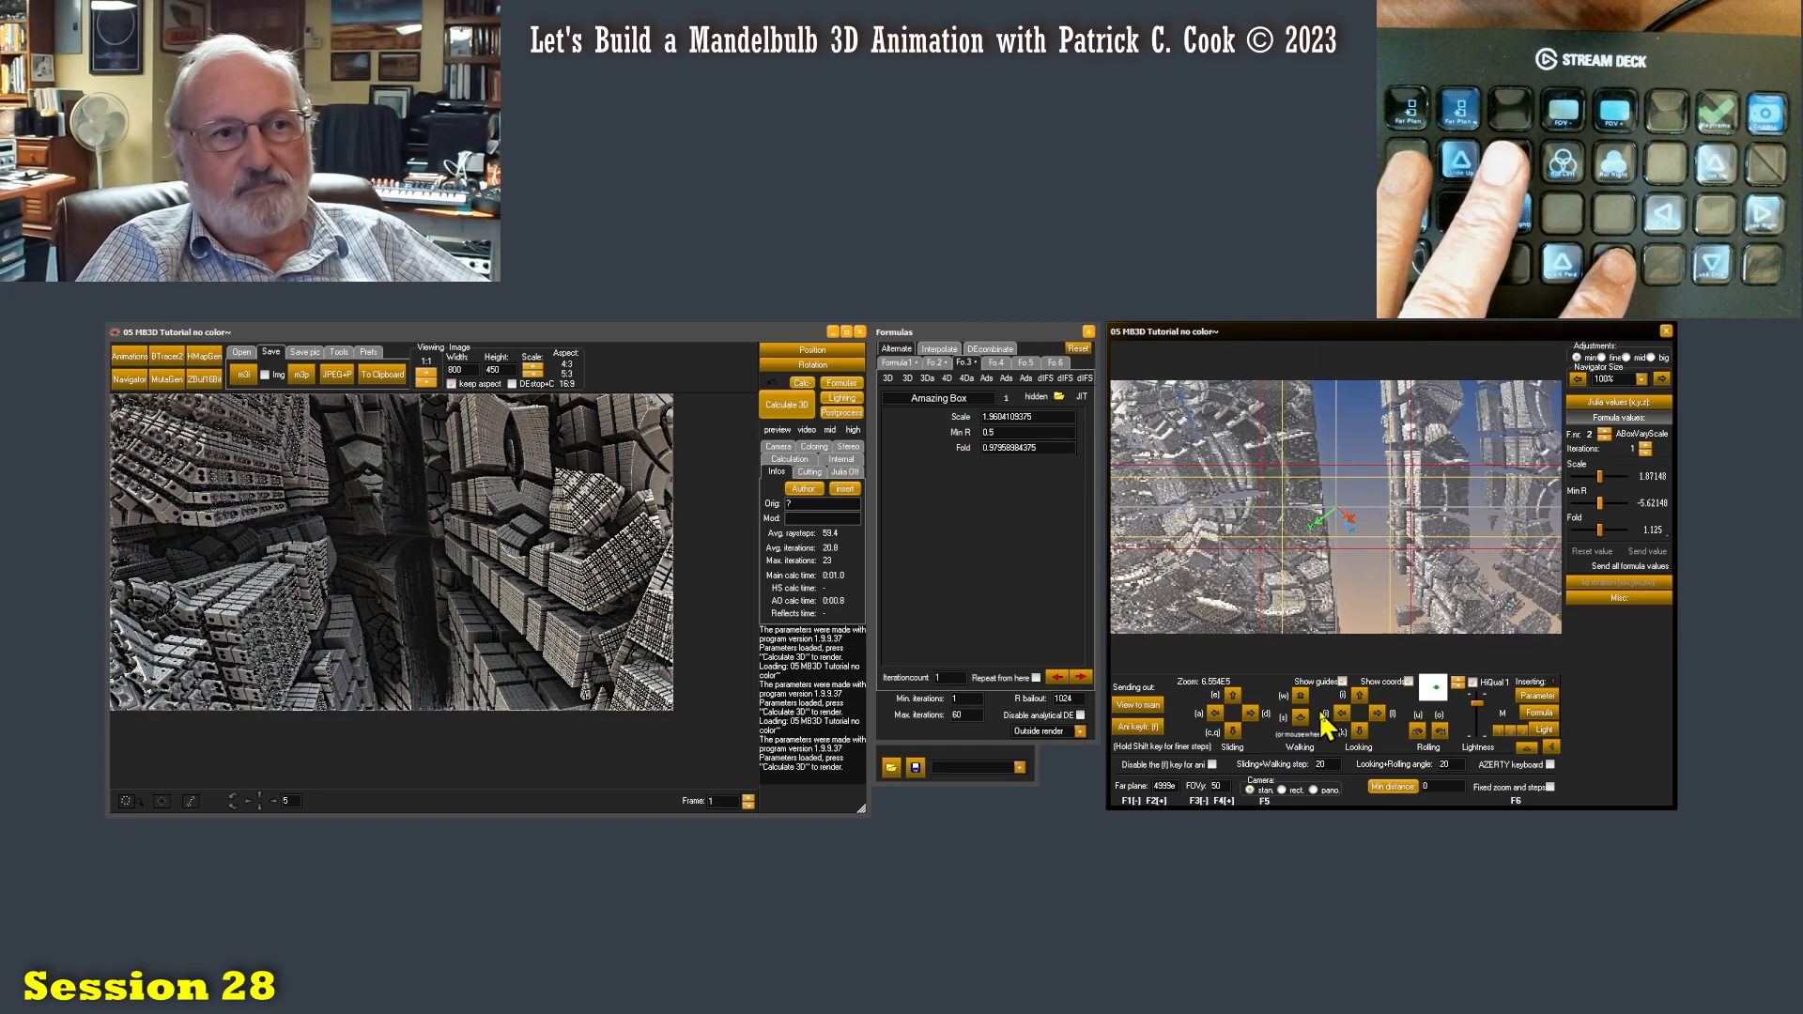
Walk the Navigator camera backward several steps and forward one step near the sky gap
type("s")
key("s")
key("s")
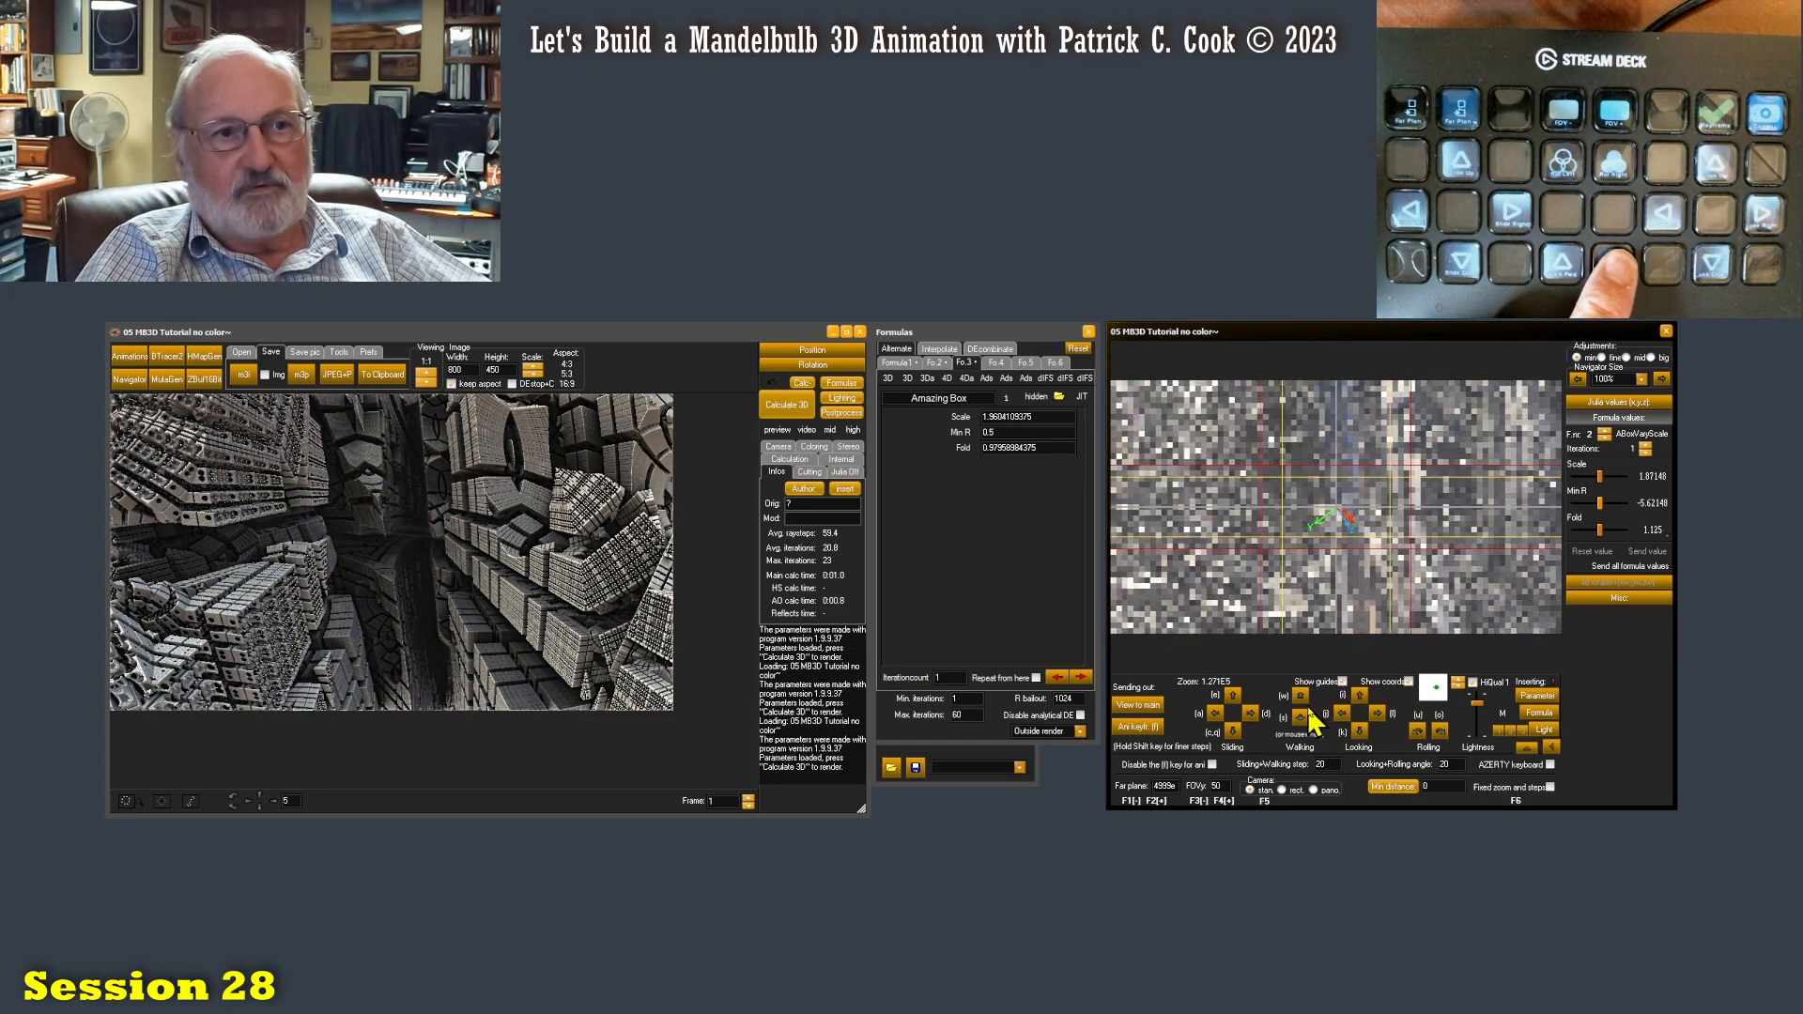
key("s")
key("s")
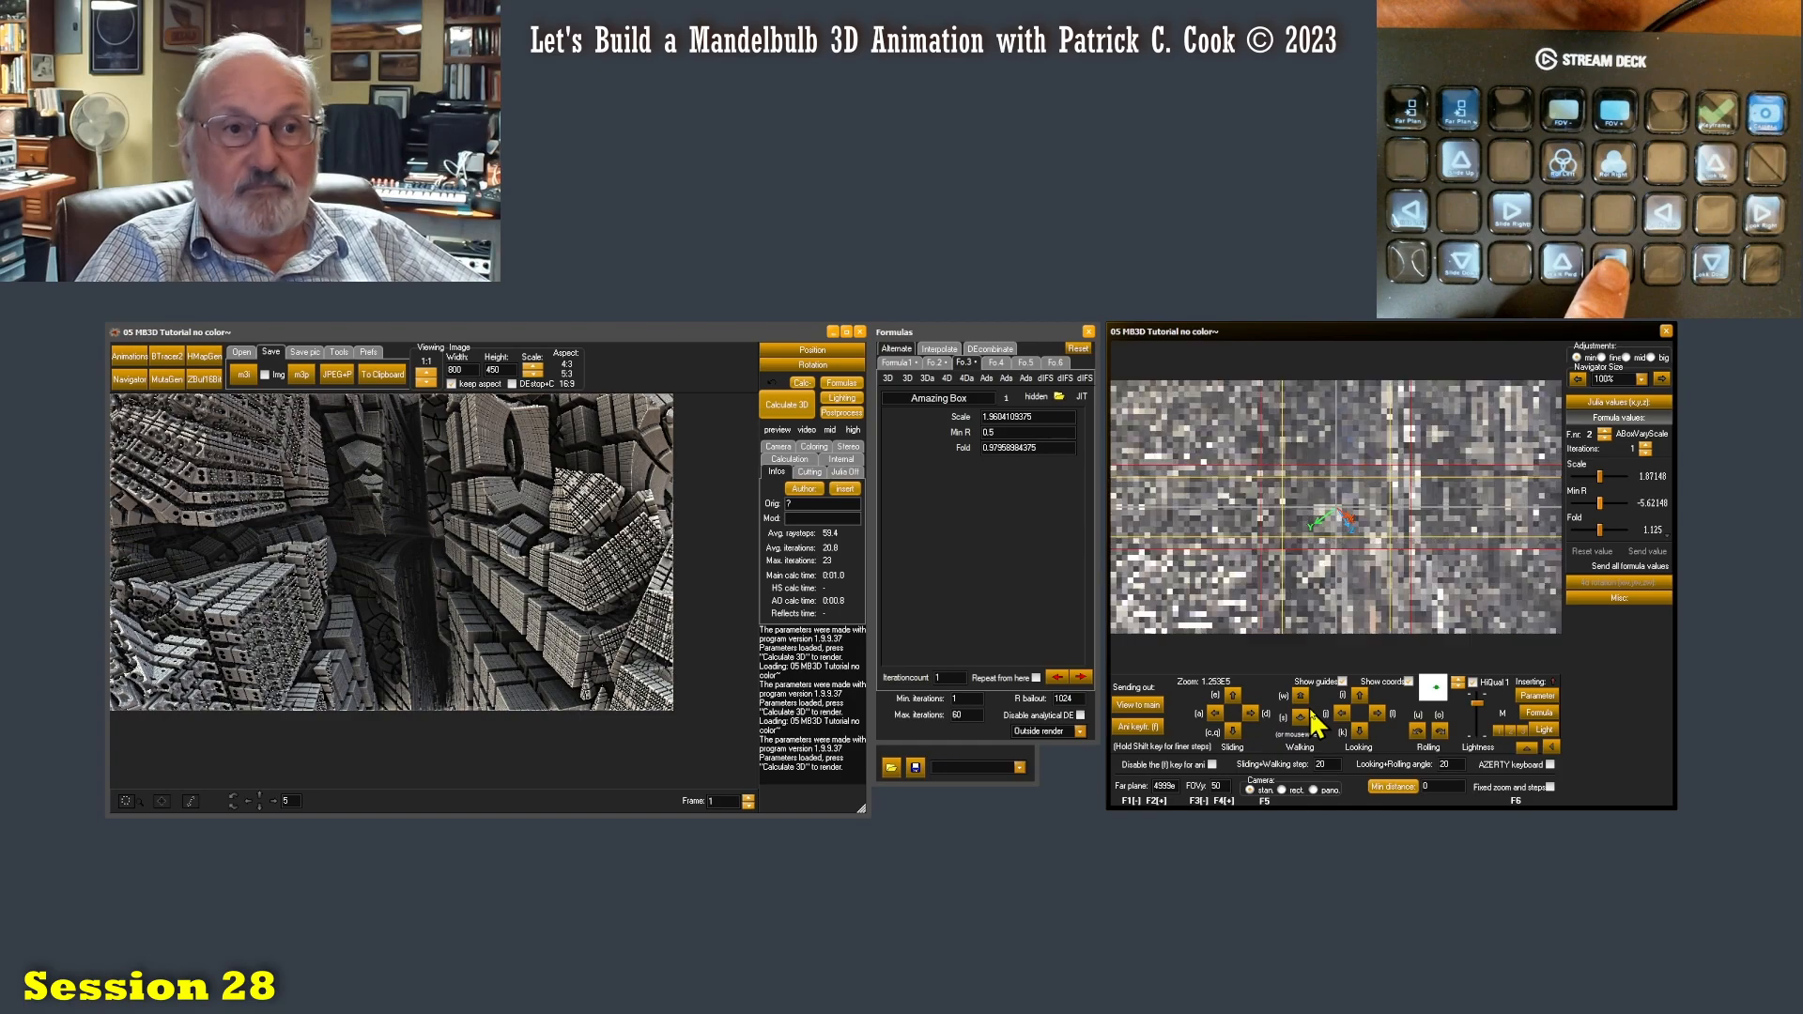
key("s")
key("w")
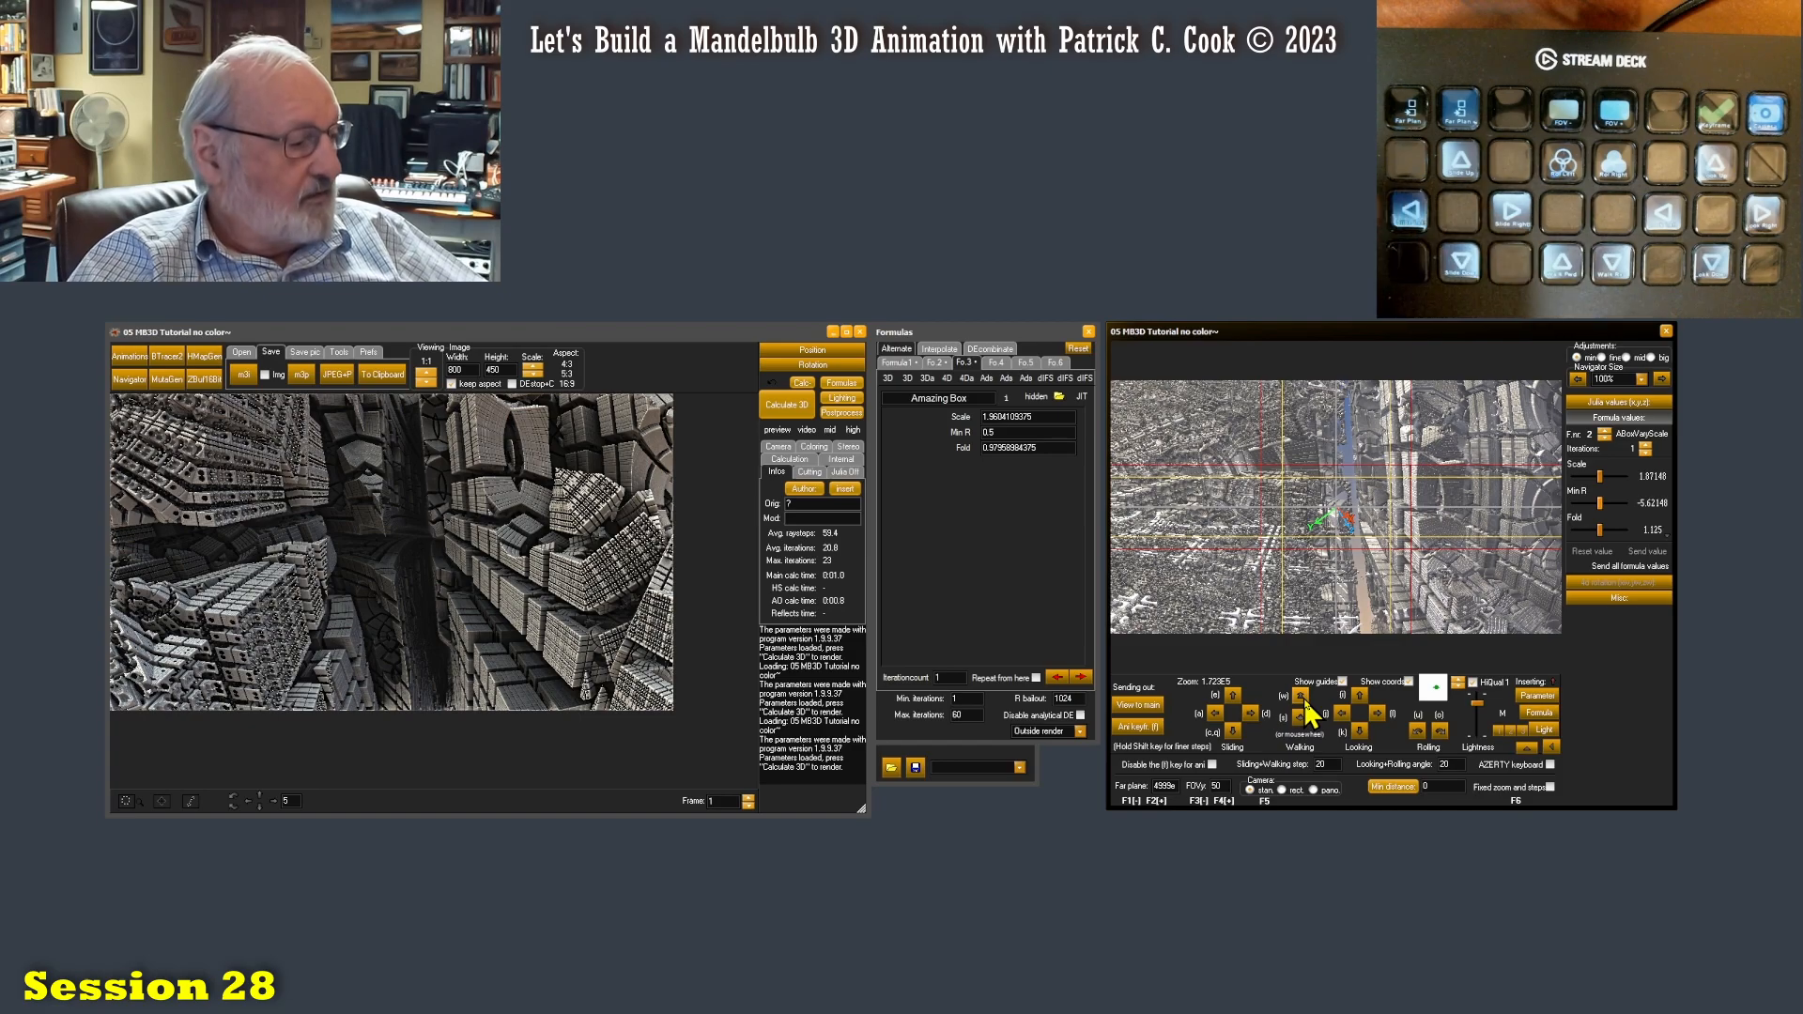
Slide the Navigator camera one step left and several steps right around the gap between the structures
key("a")
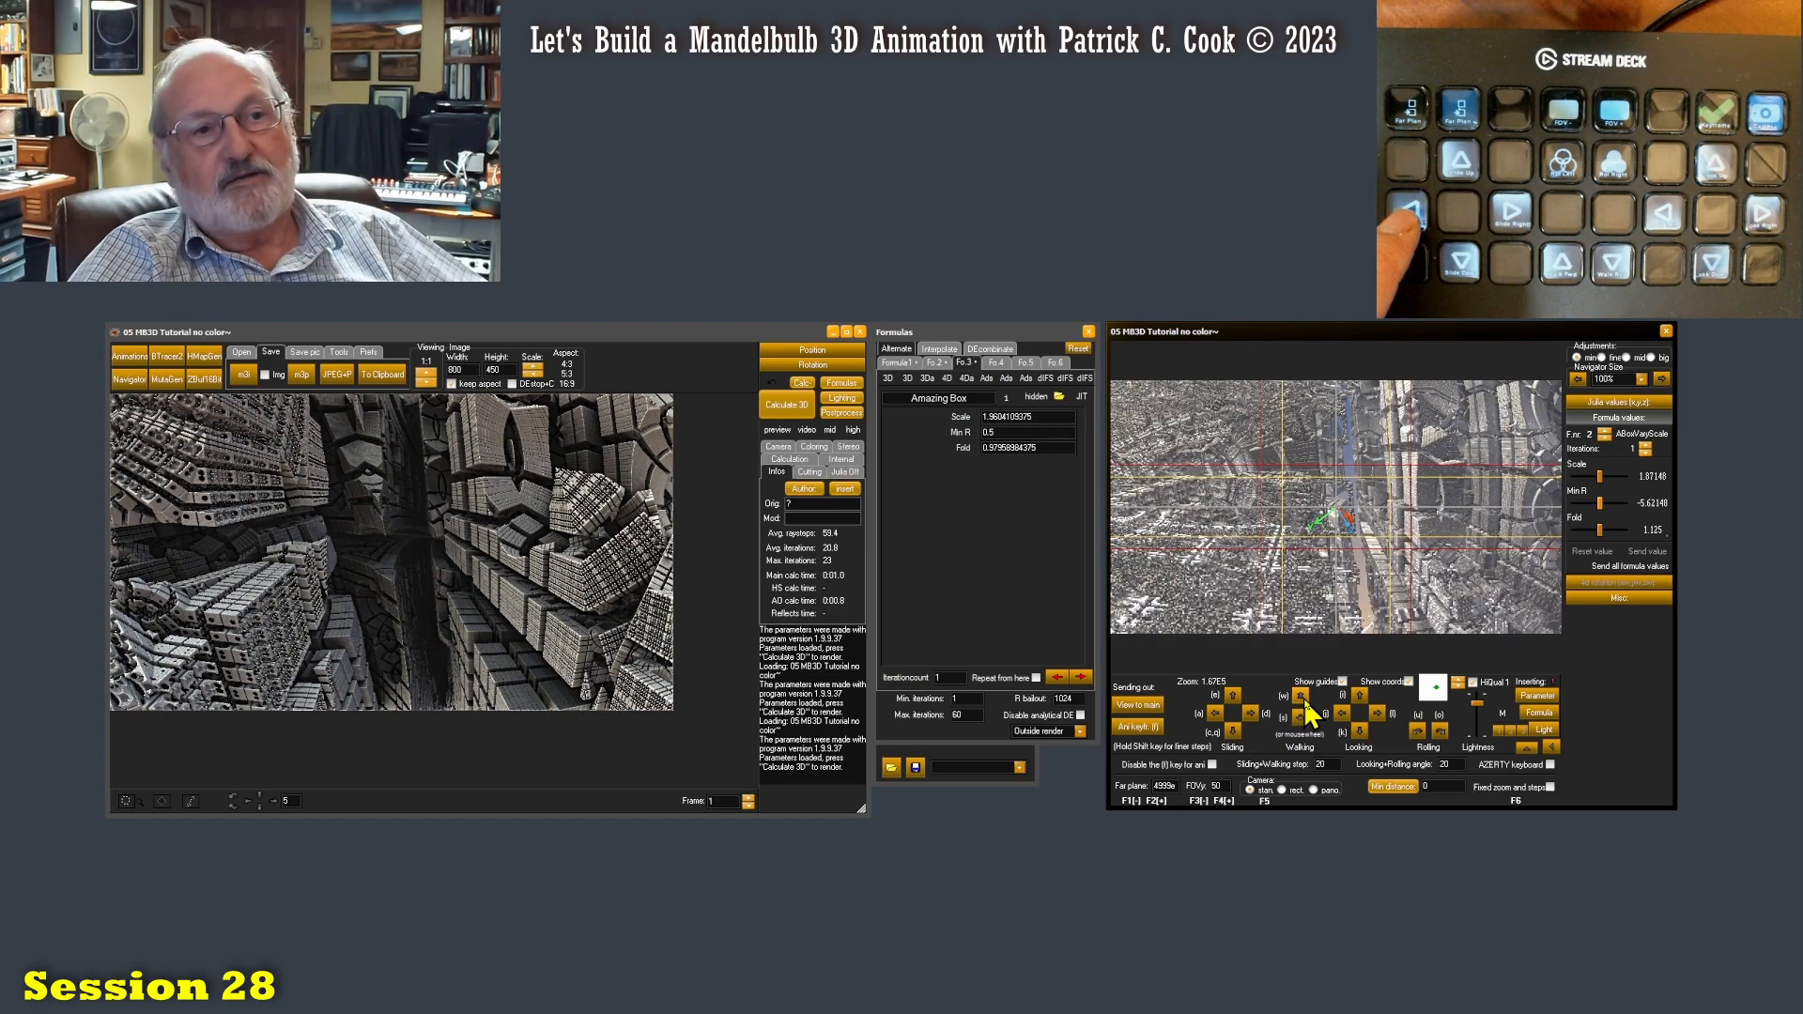
key("d")
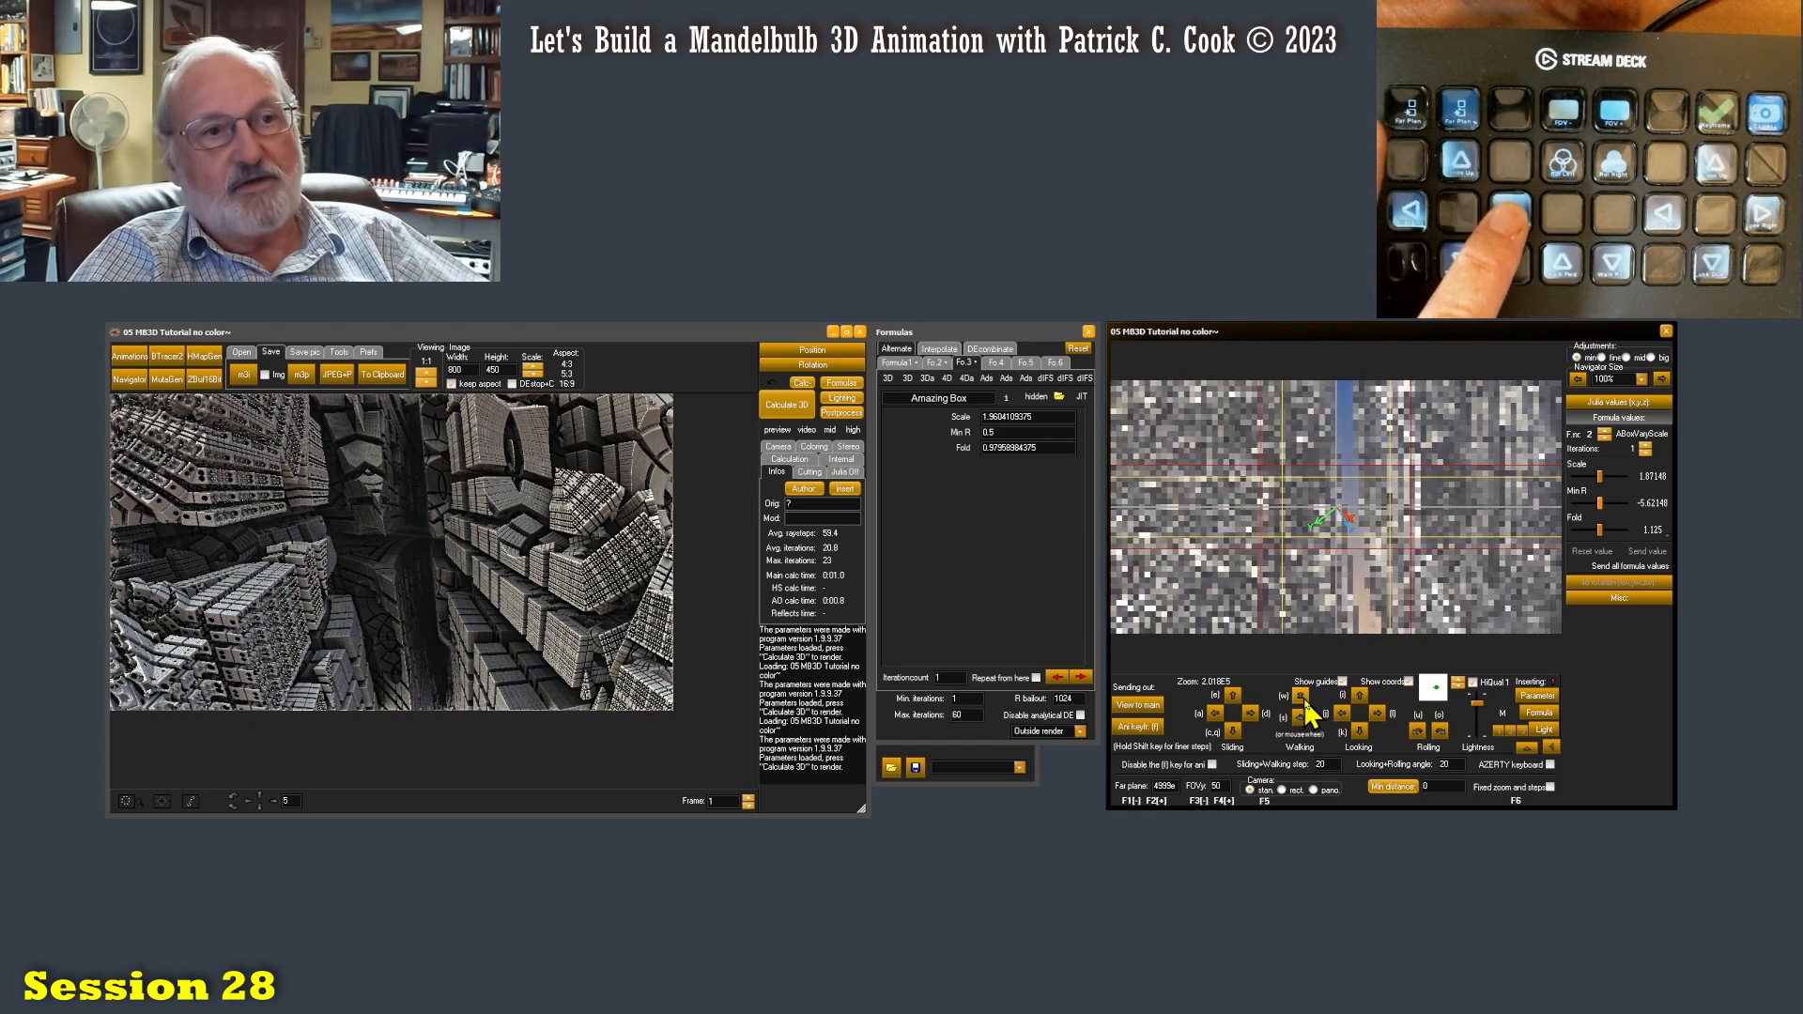
key("d")
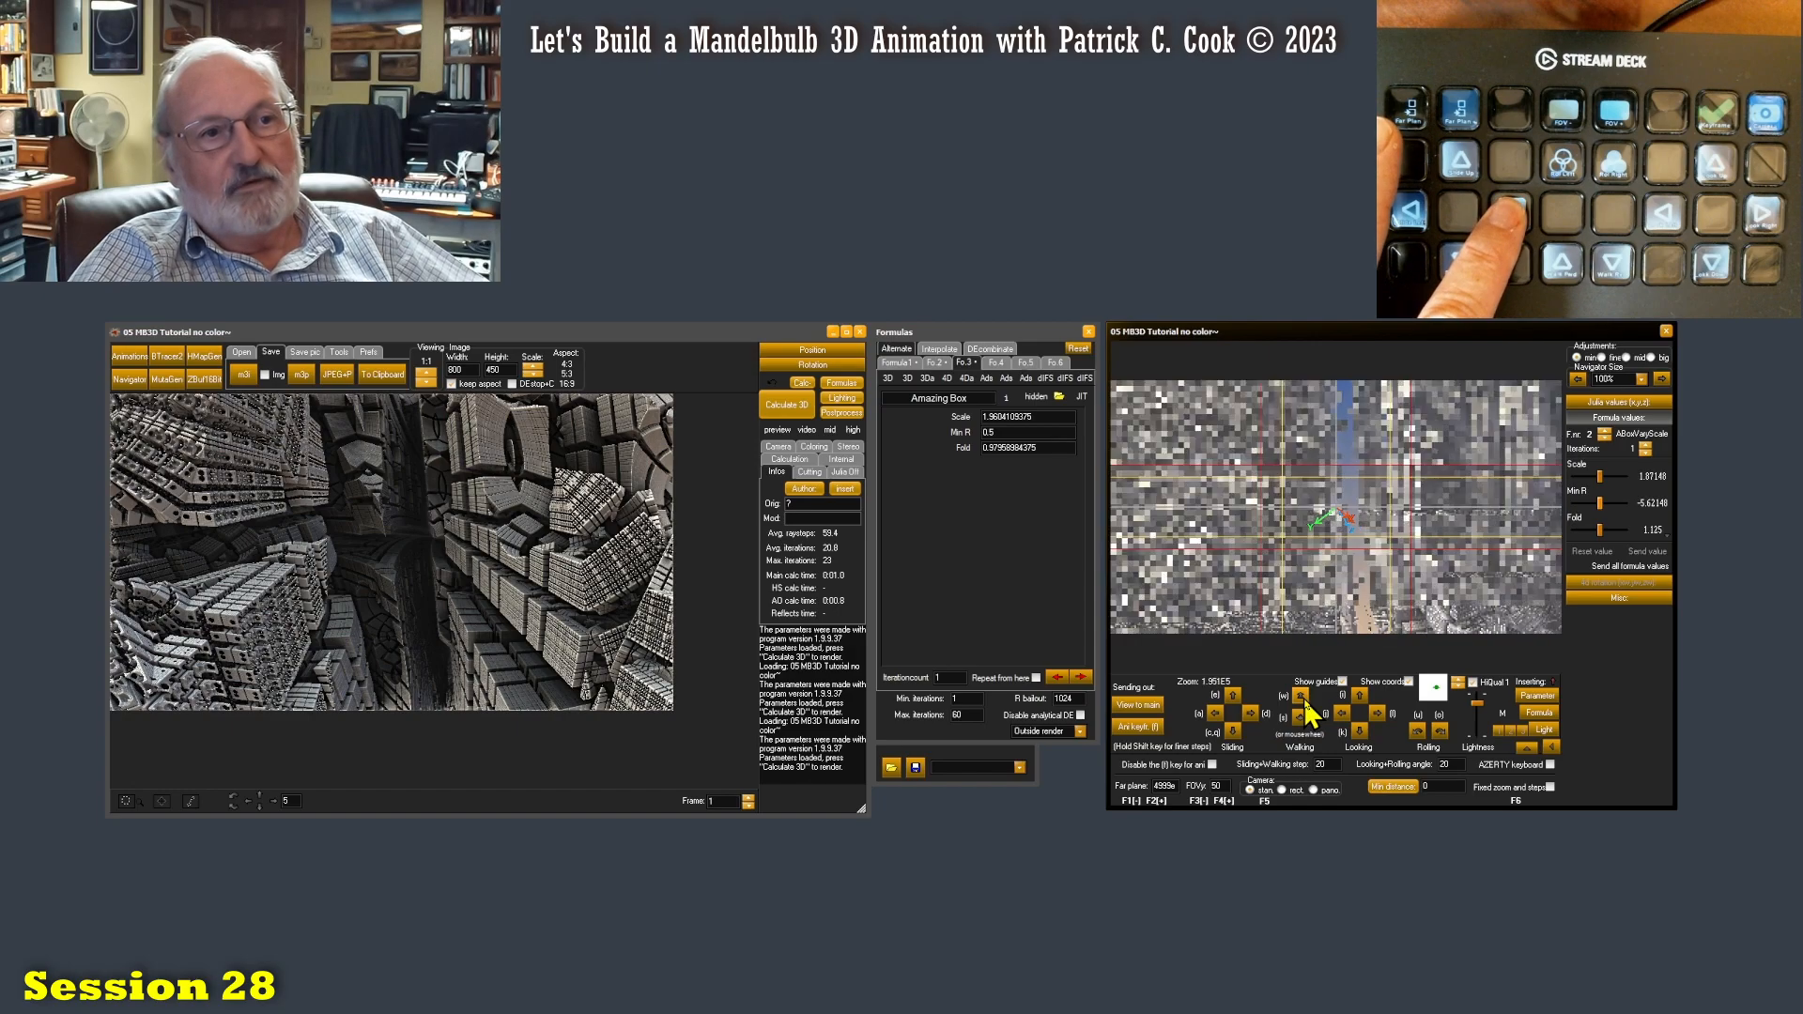
key("d")
key("d")
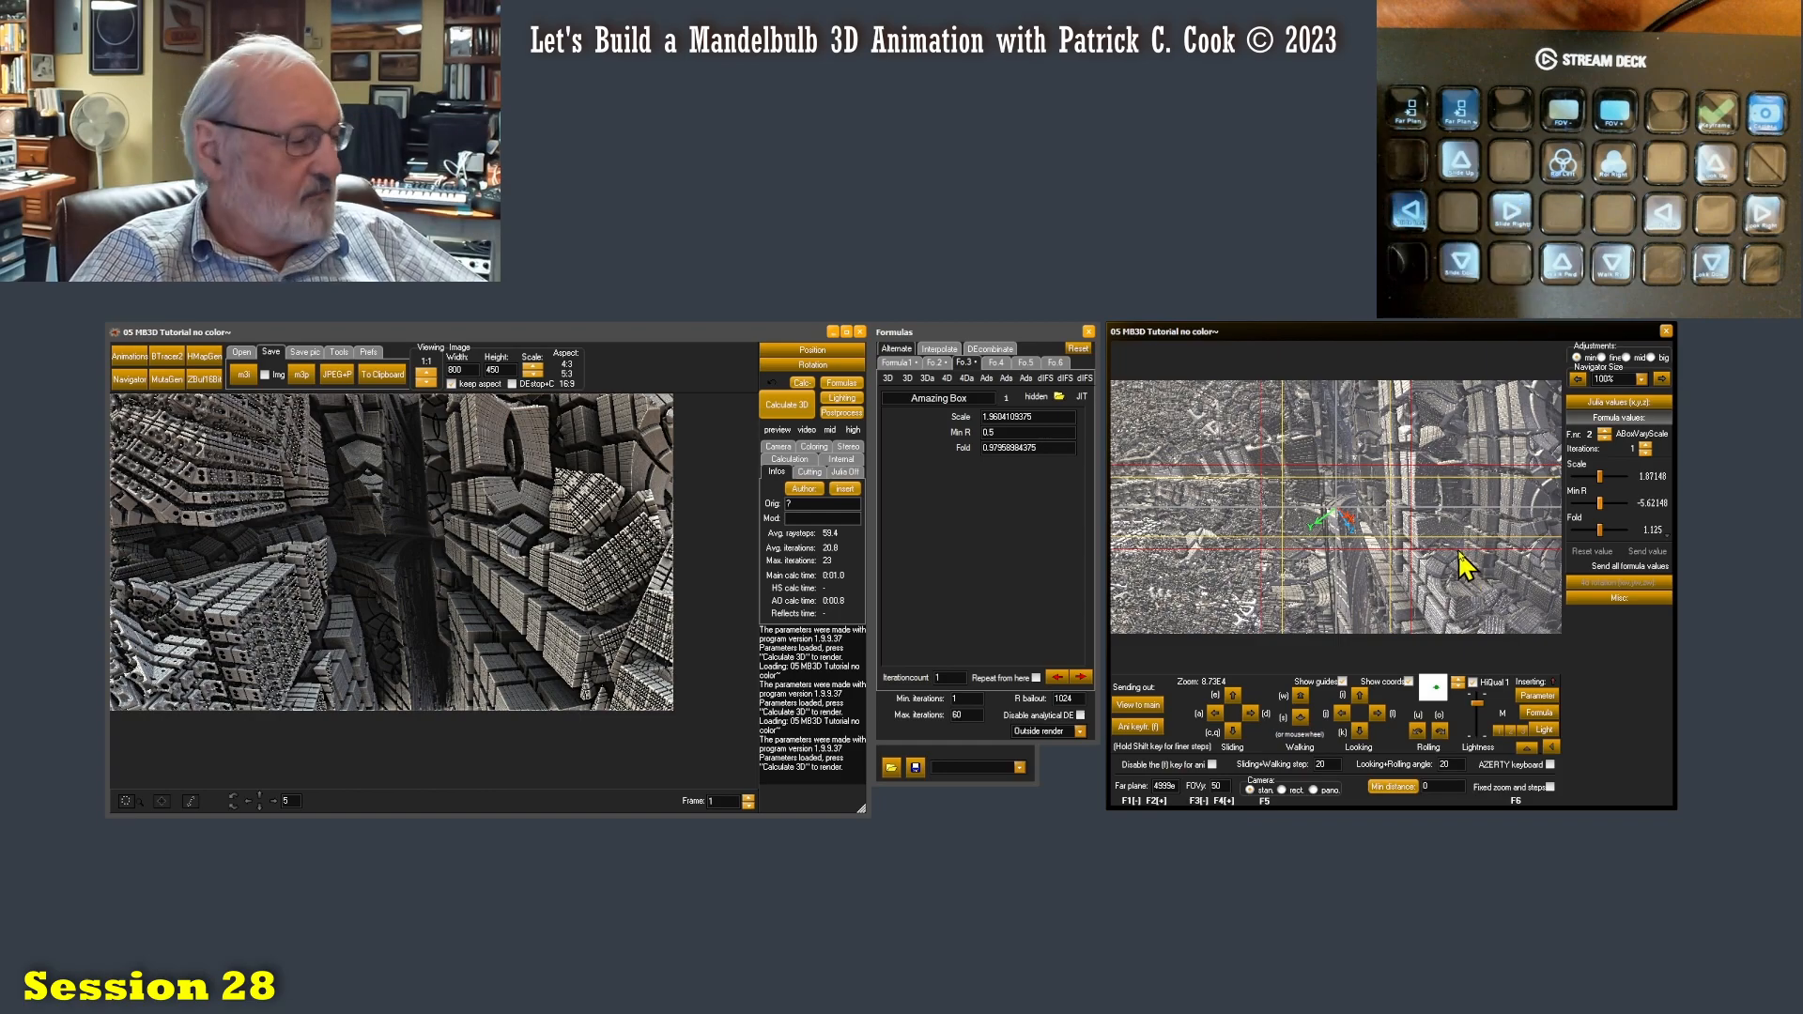
Walk the Navigator camera backward repeatedly until a wide strip of sky opens between the structures
key("s")
key("s")
key("s")
key("s")
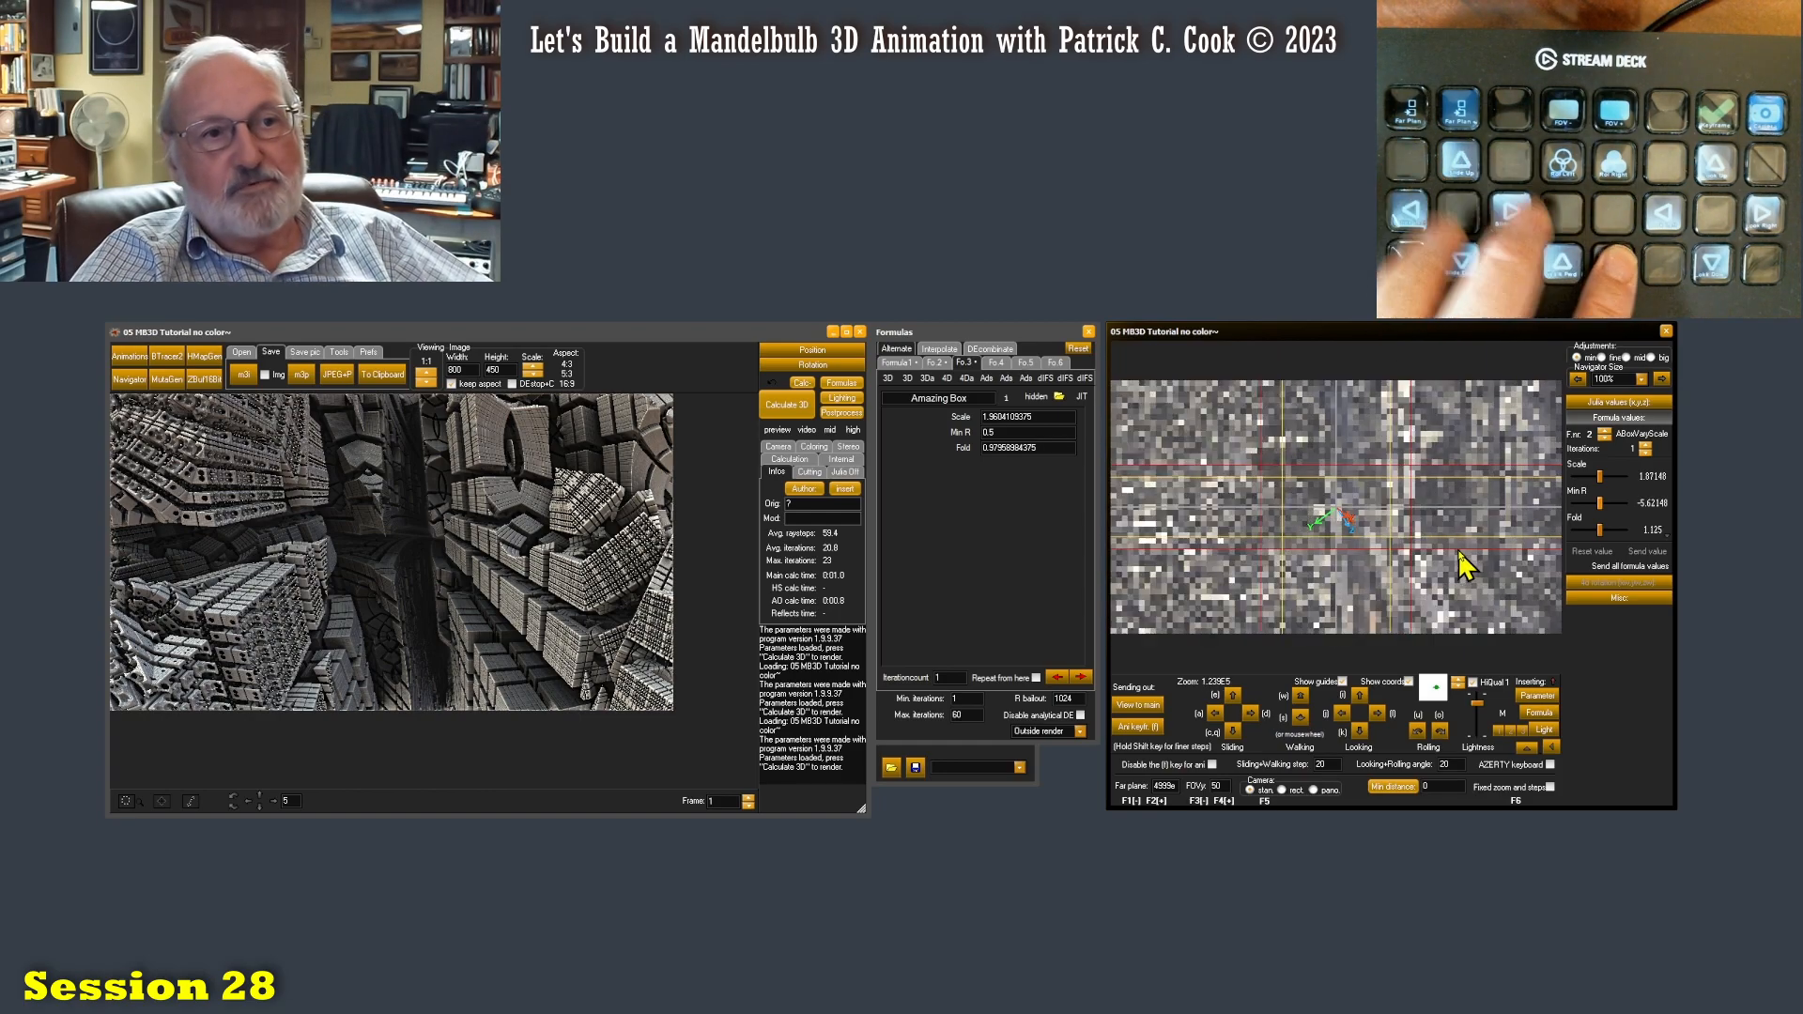
key("s")
key("s")
key("s")
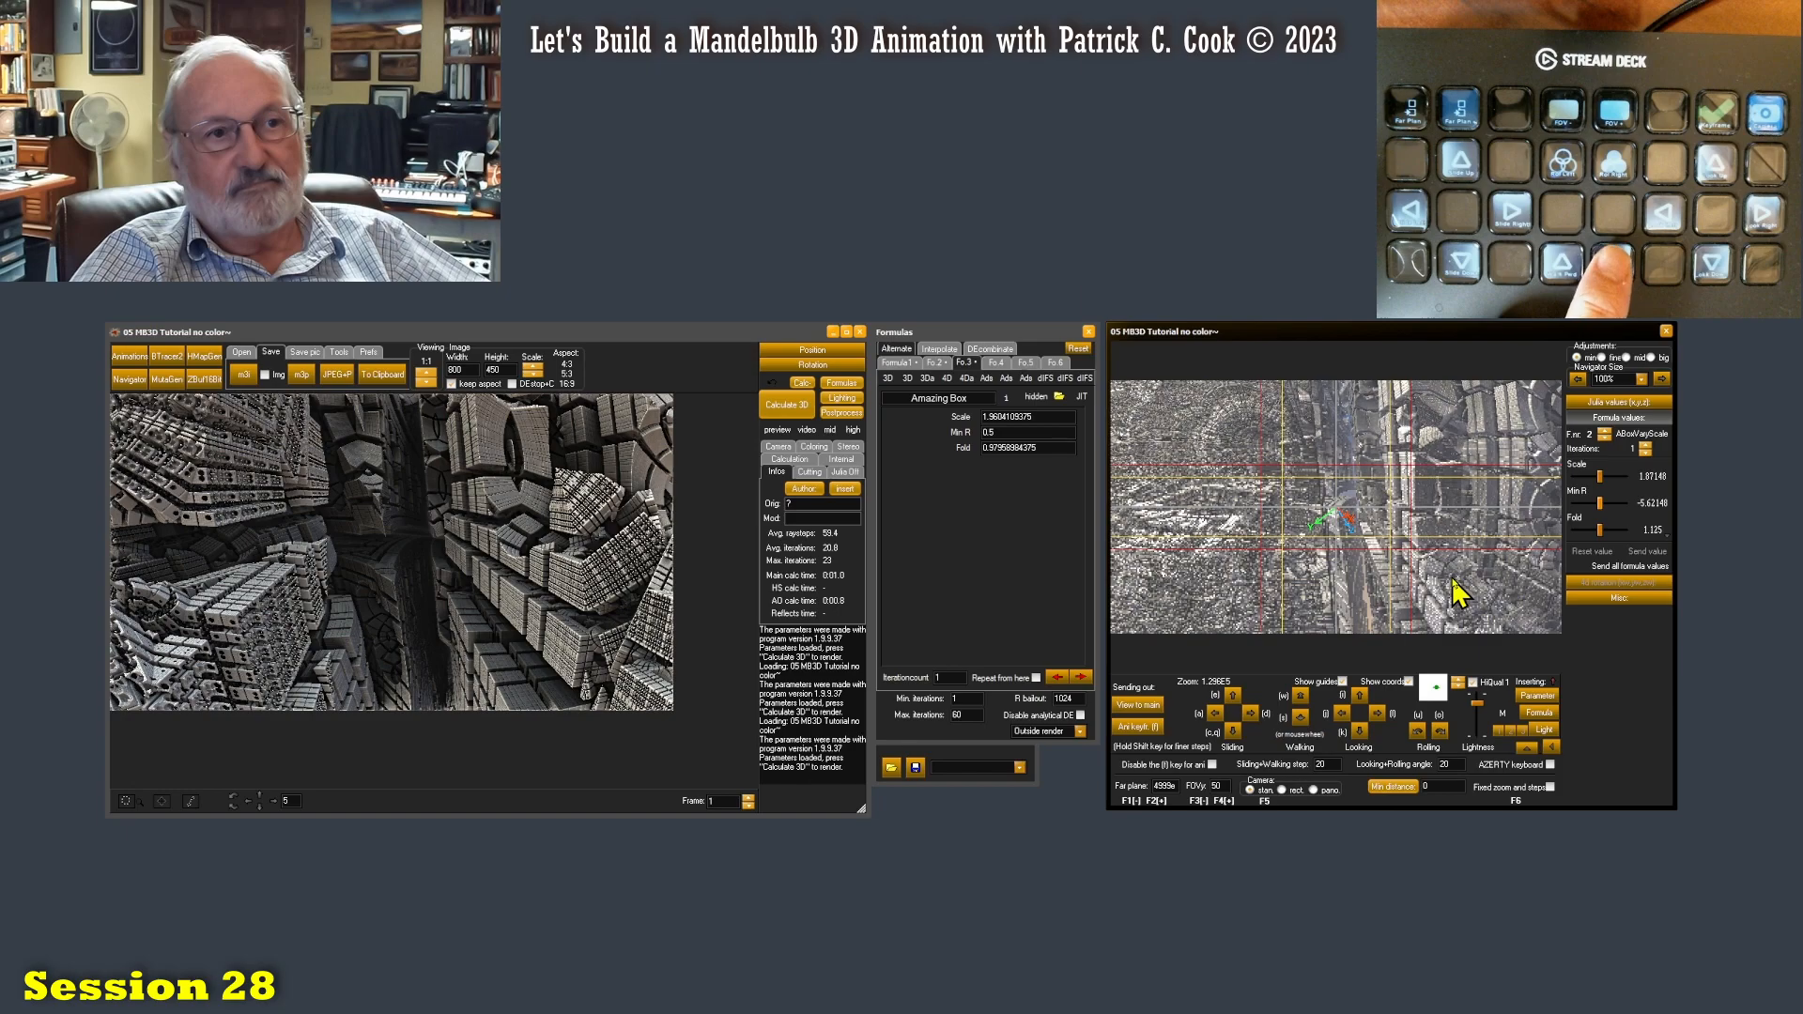
key("s")
key("s")
key("s")
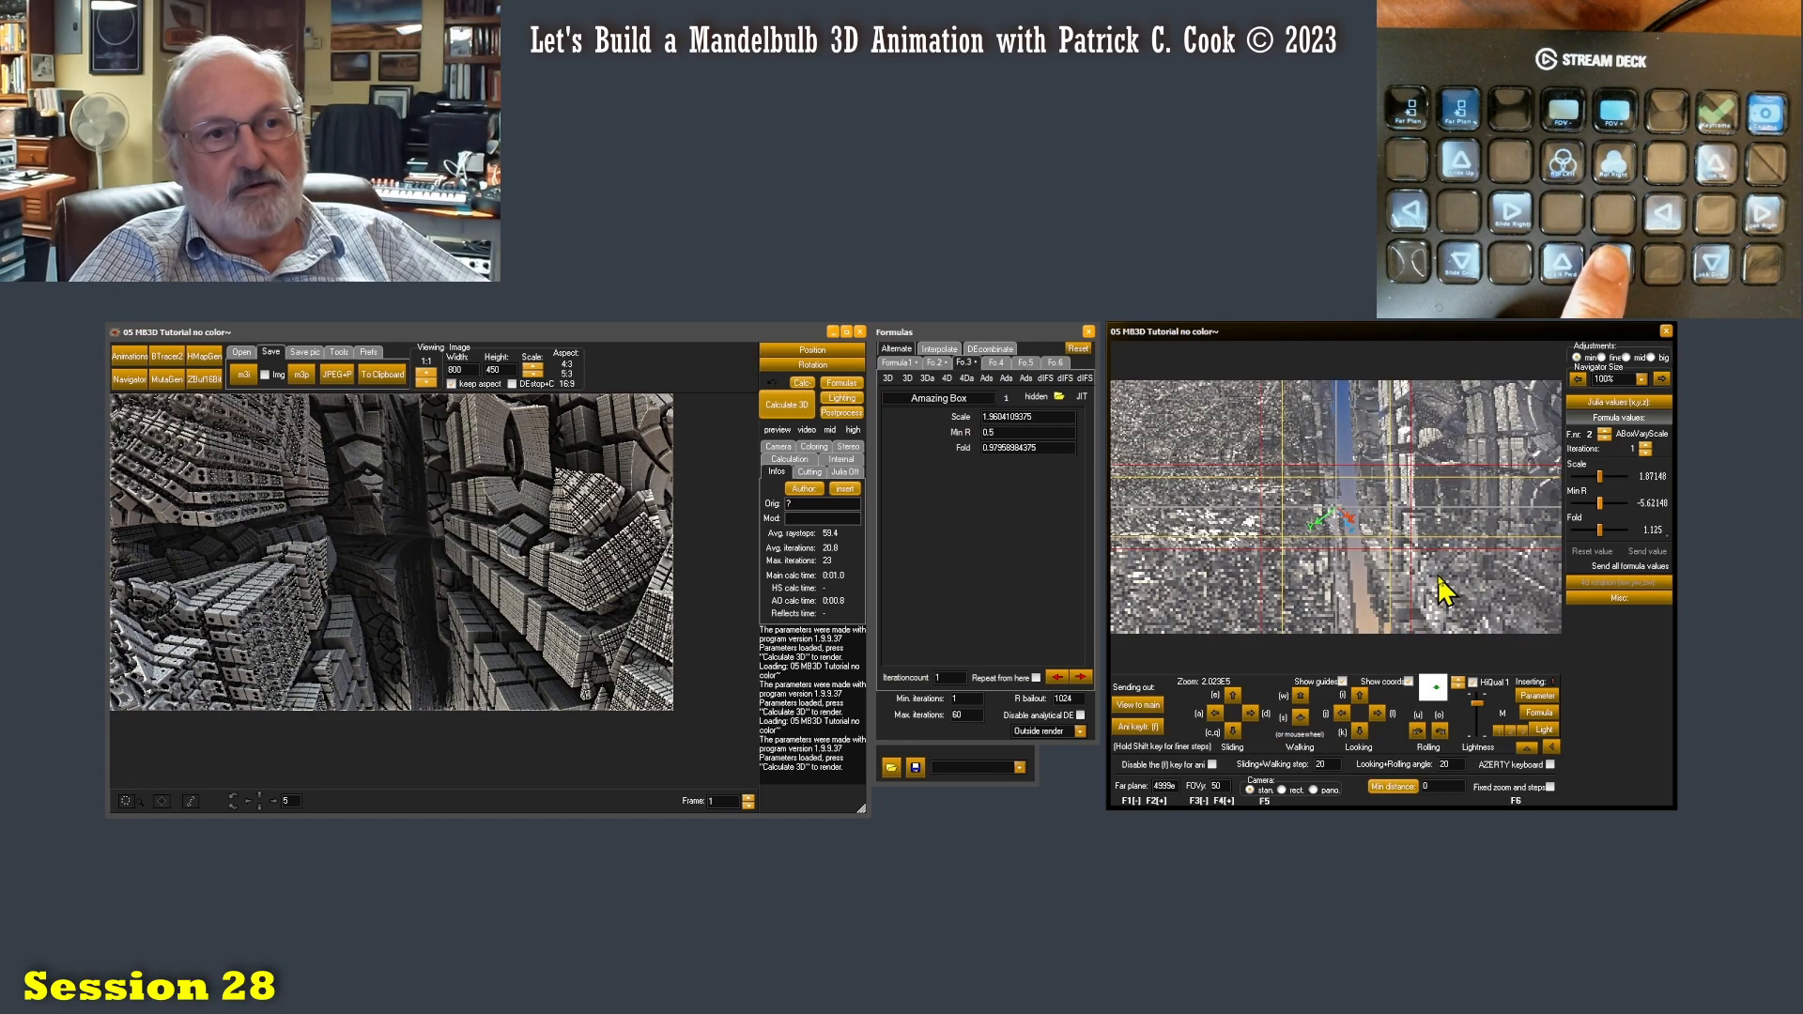
key("s")
key("s")
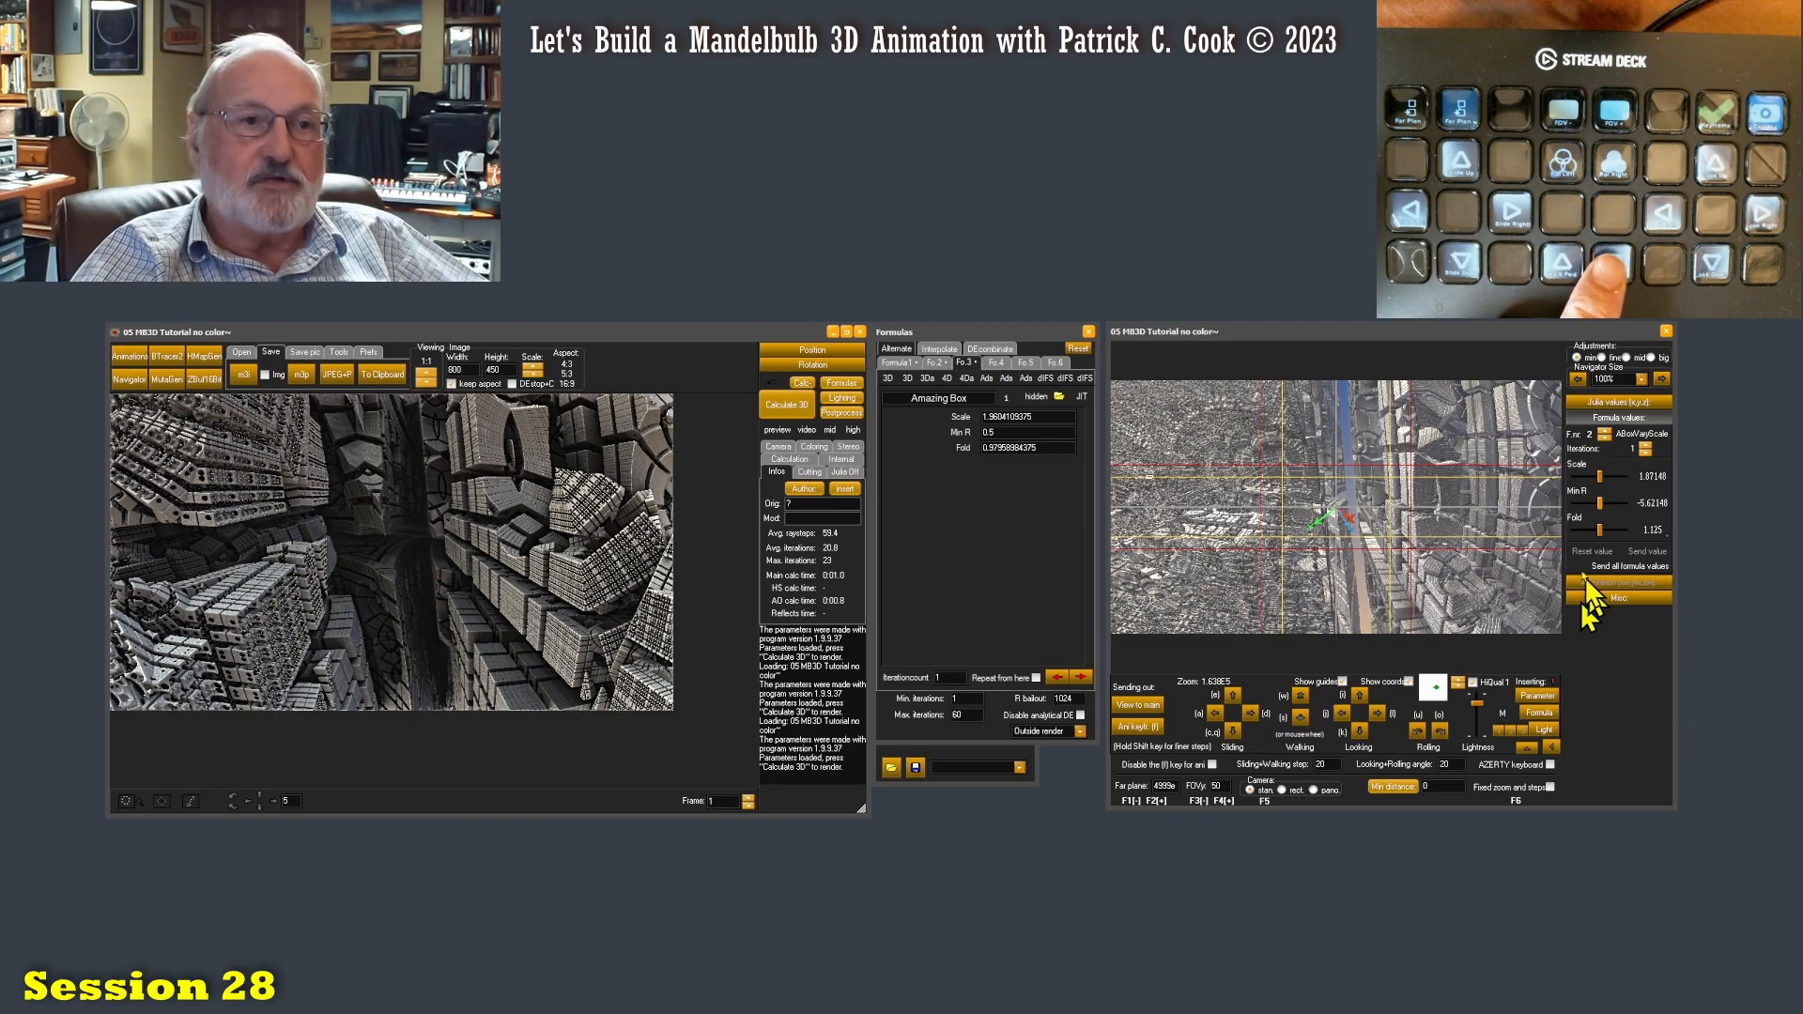
left_click(1434, 330)
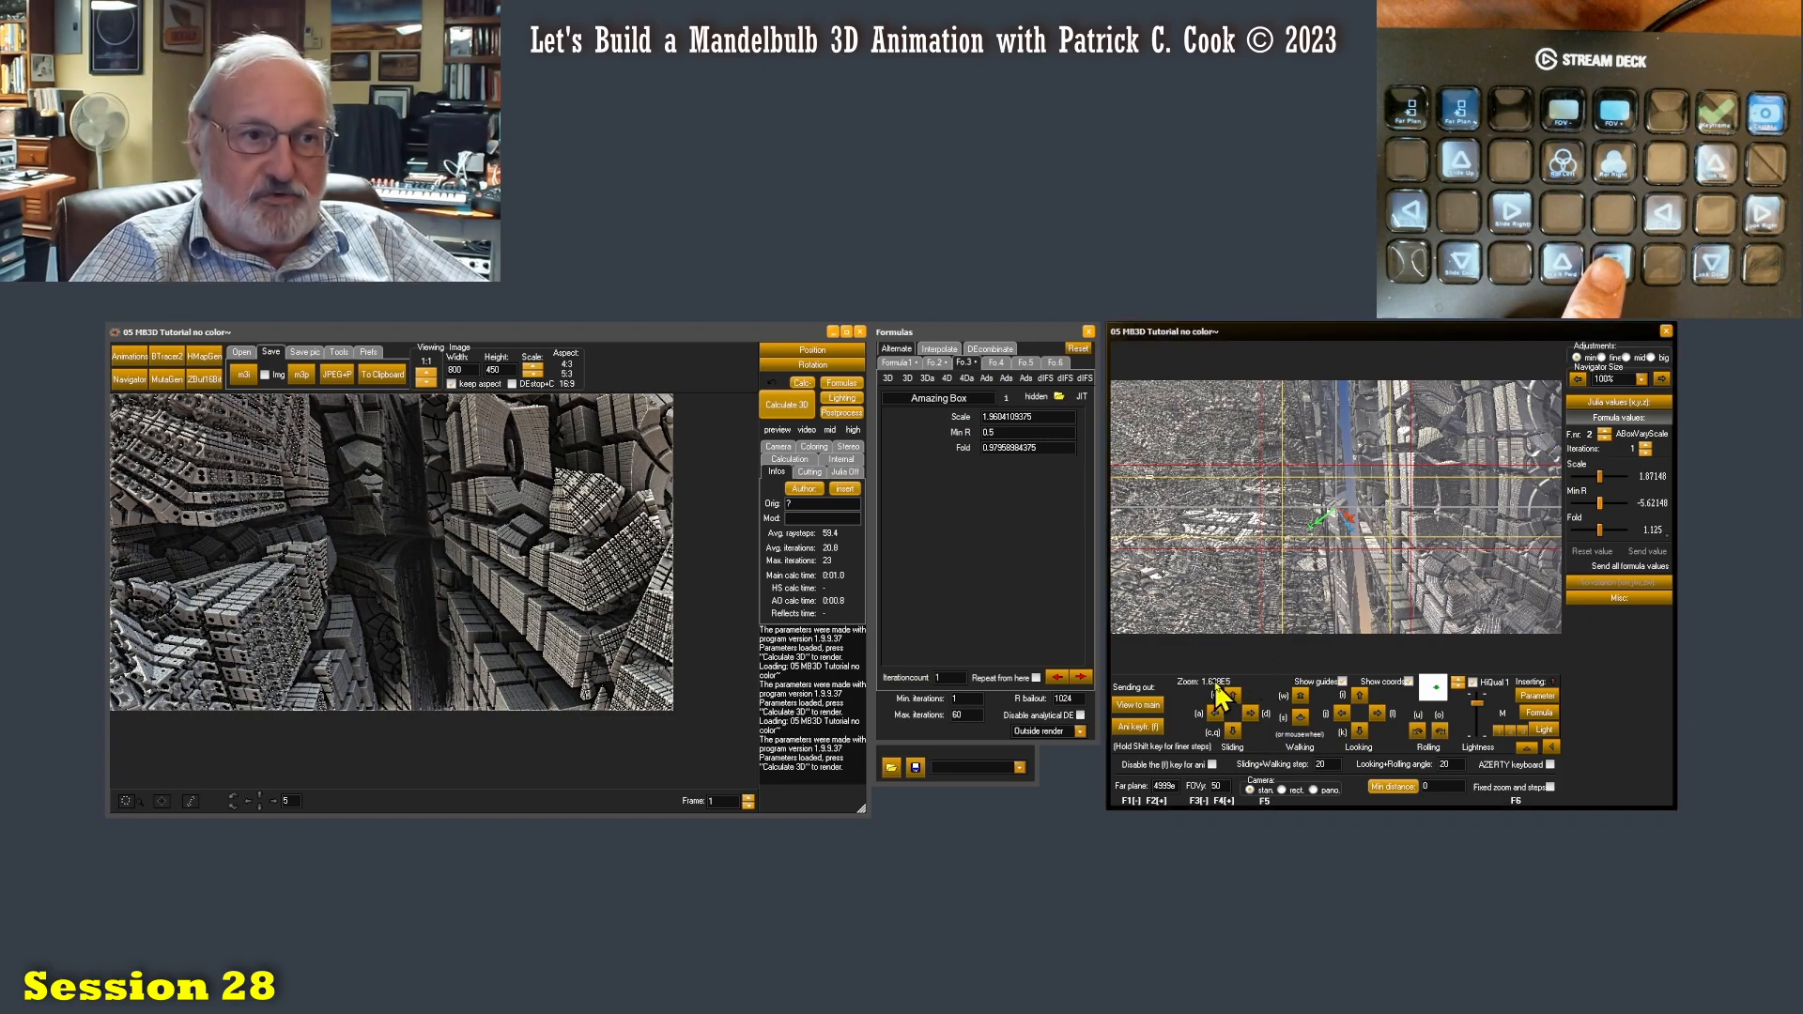
key("s")
key("s")
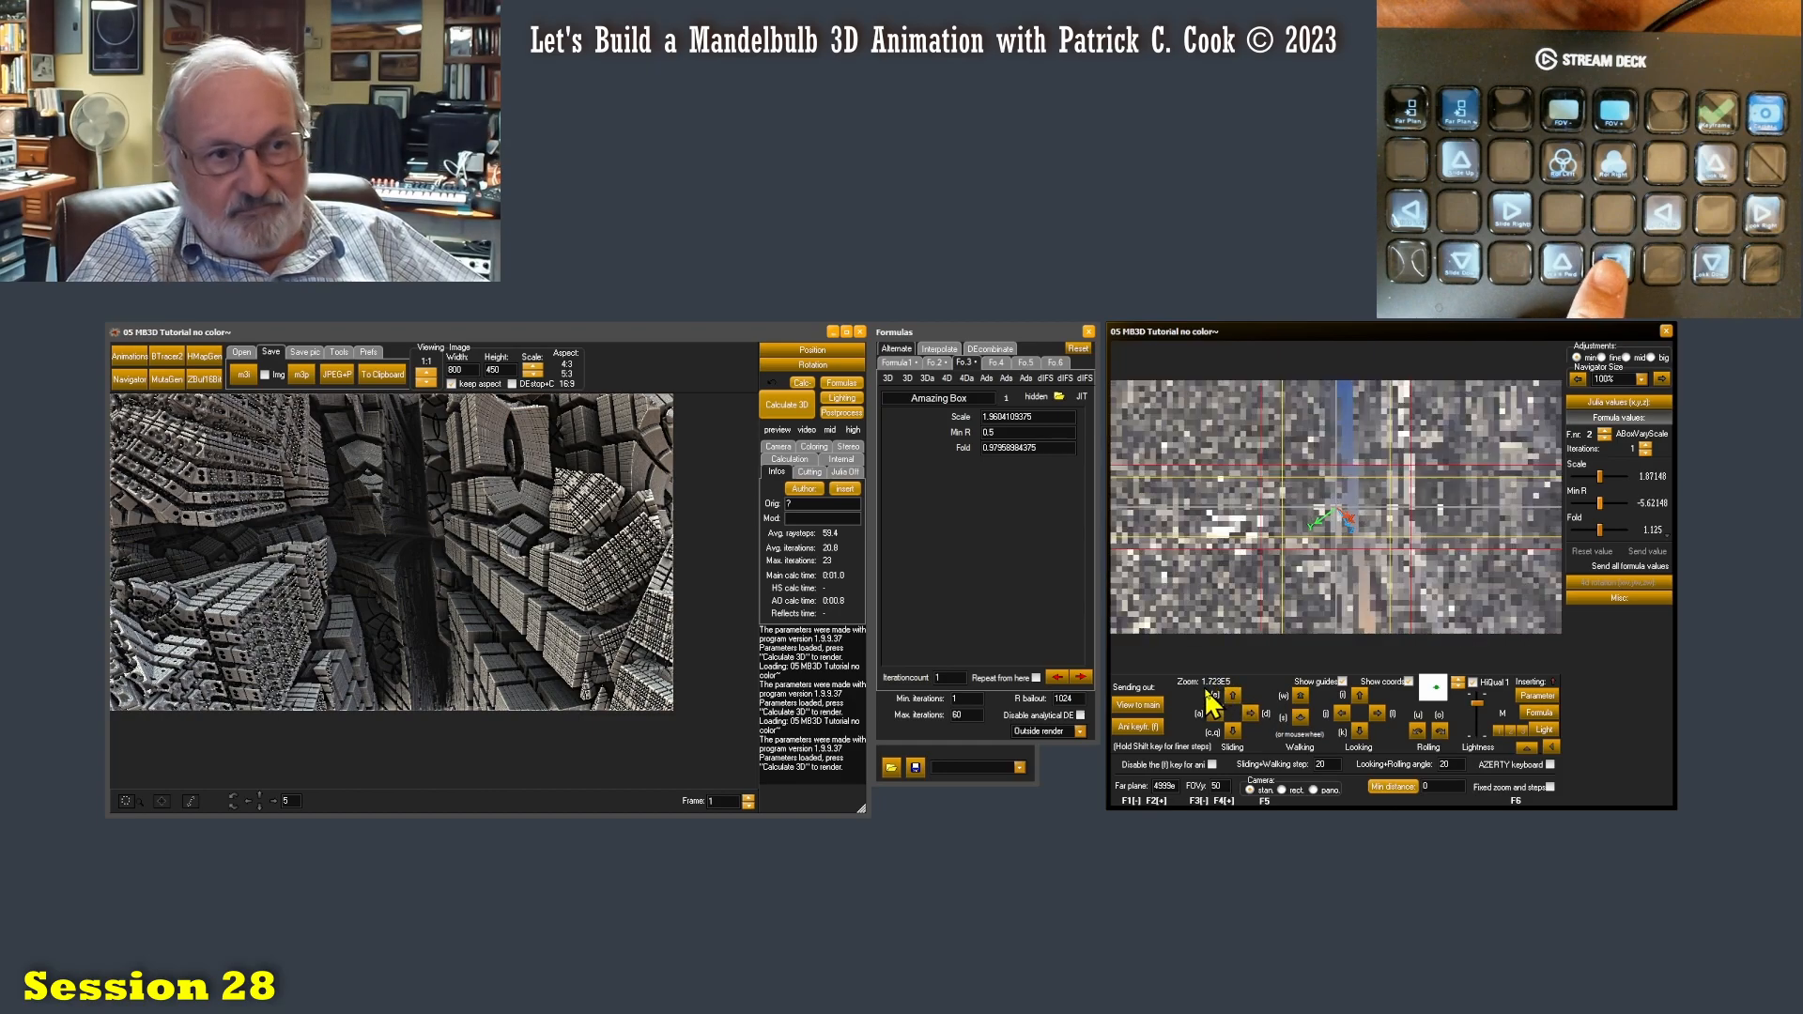
key("s")
key("s")
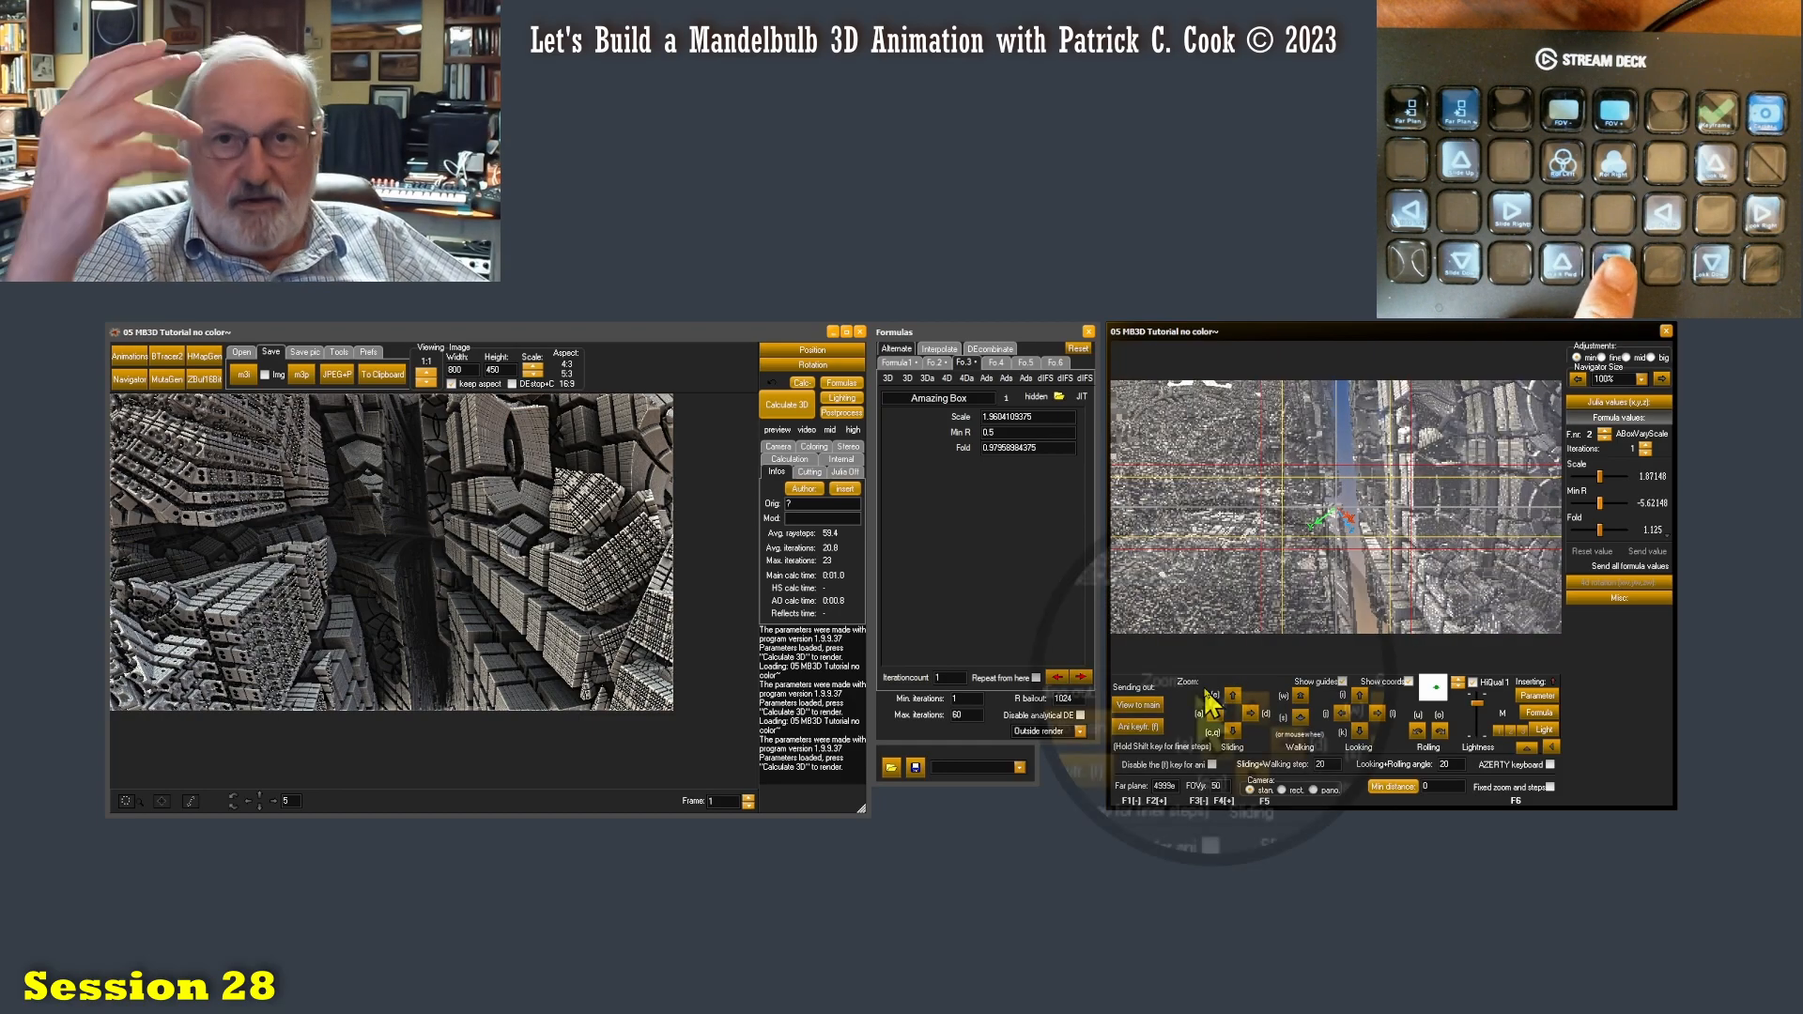
key("s")
key("s")
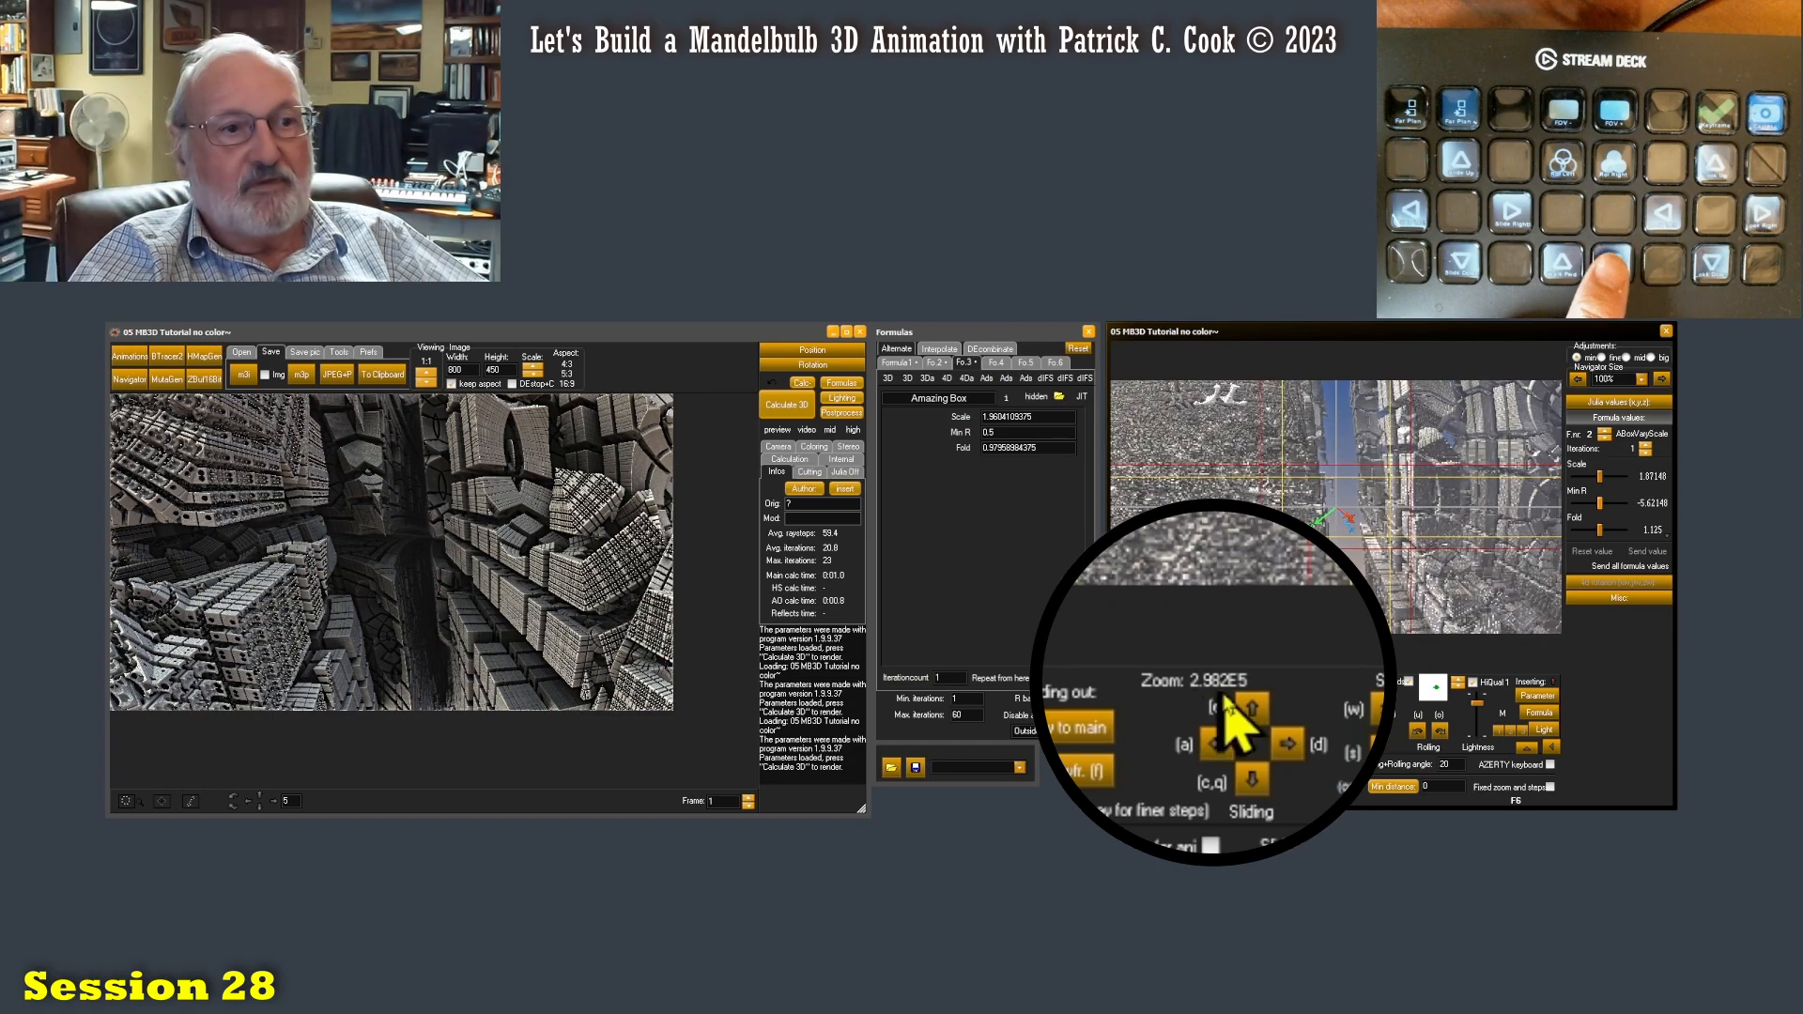
key("s")
key("s")
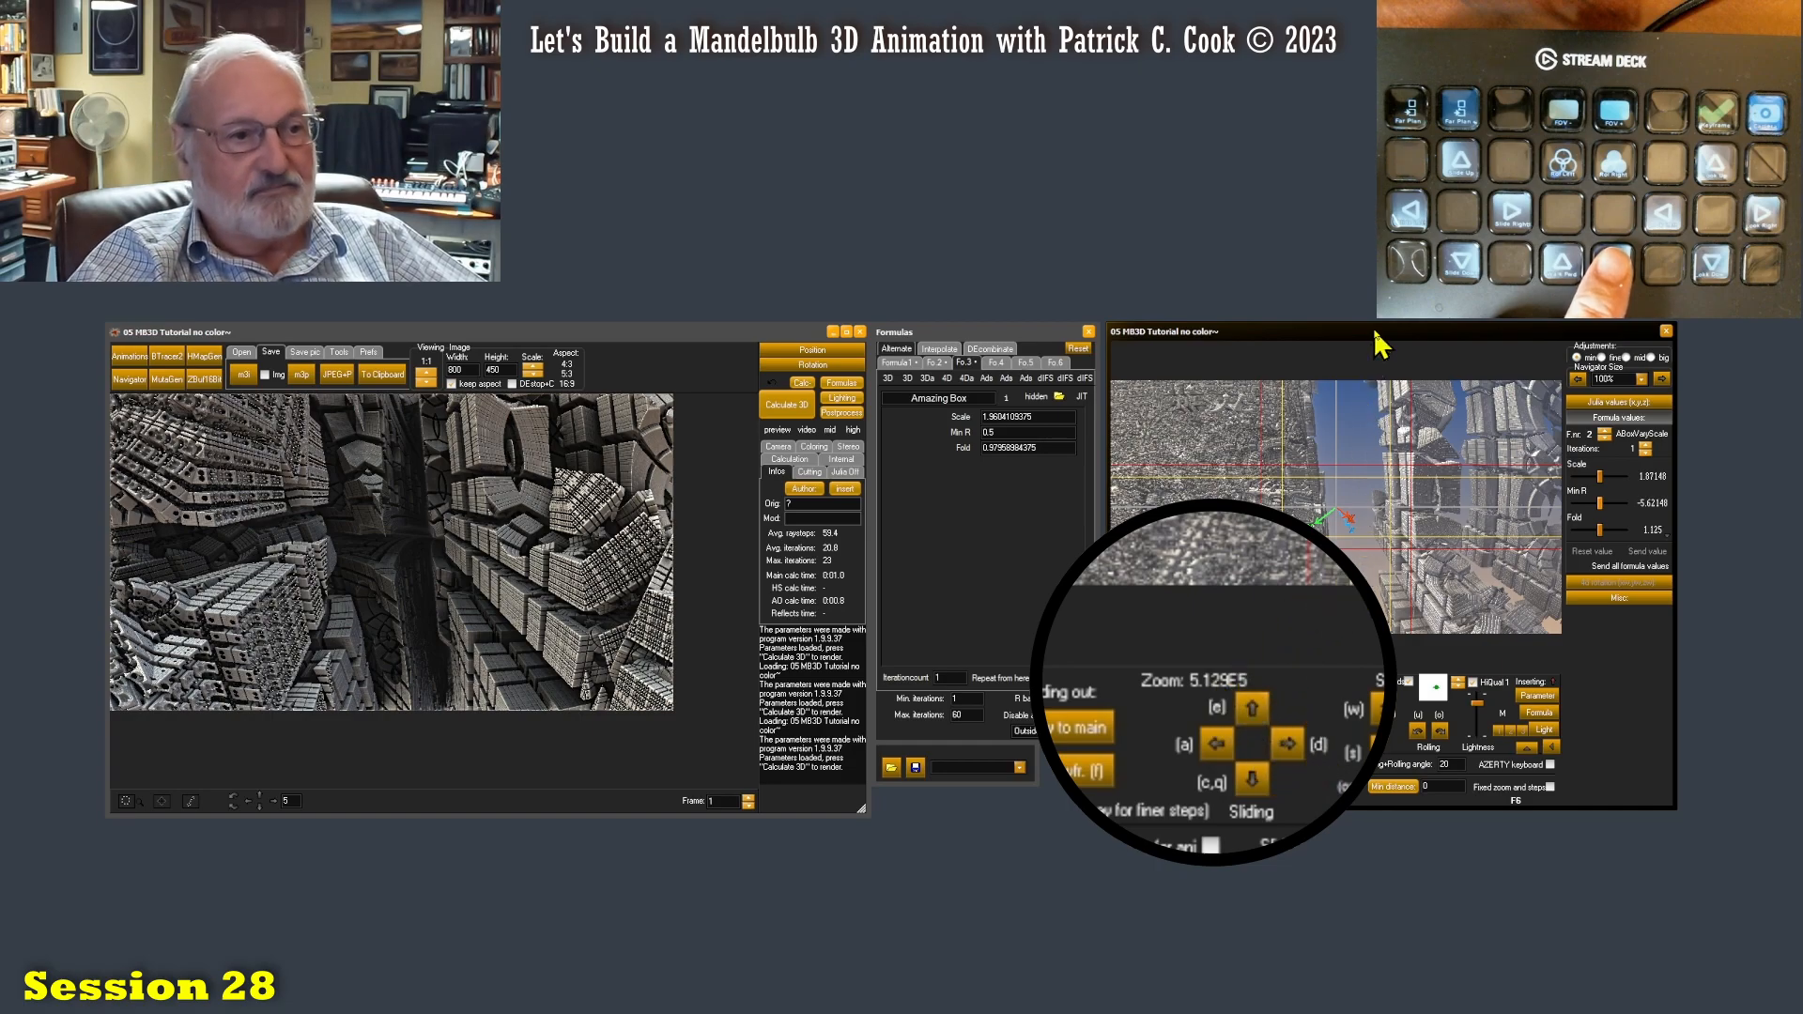
key("s")
key("s")
key("s")
key("s")
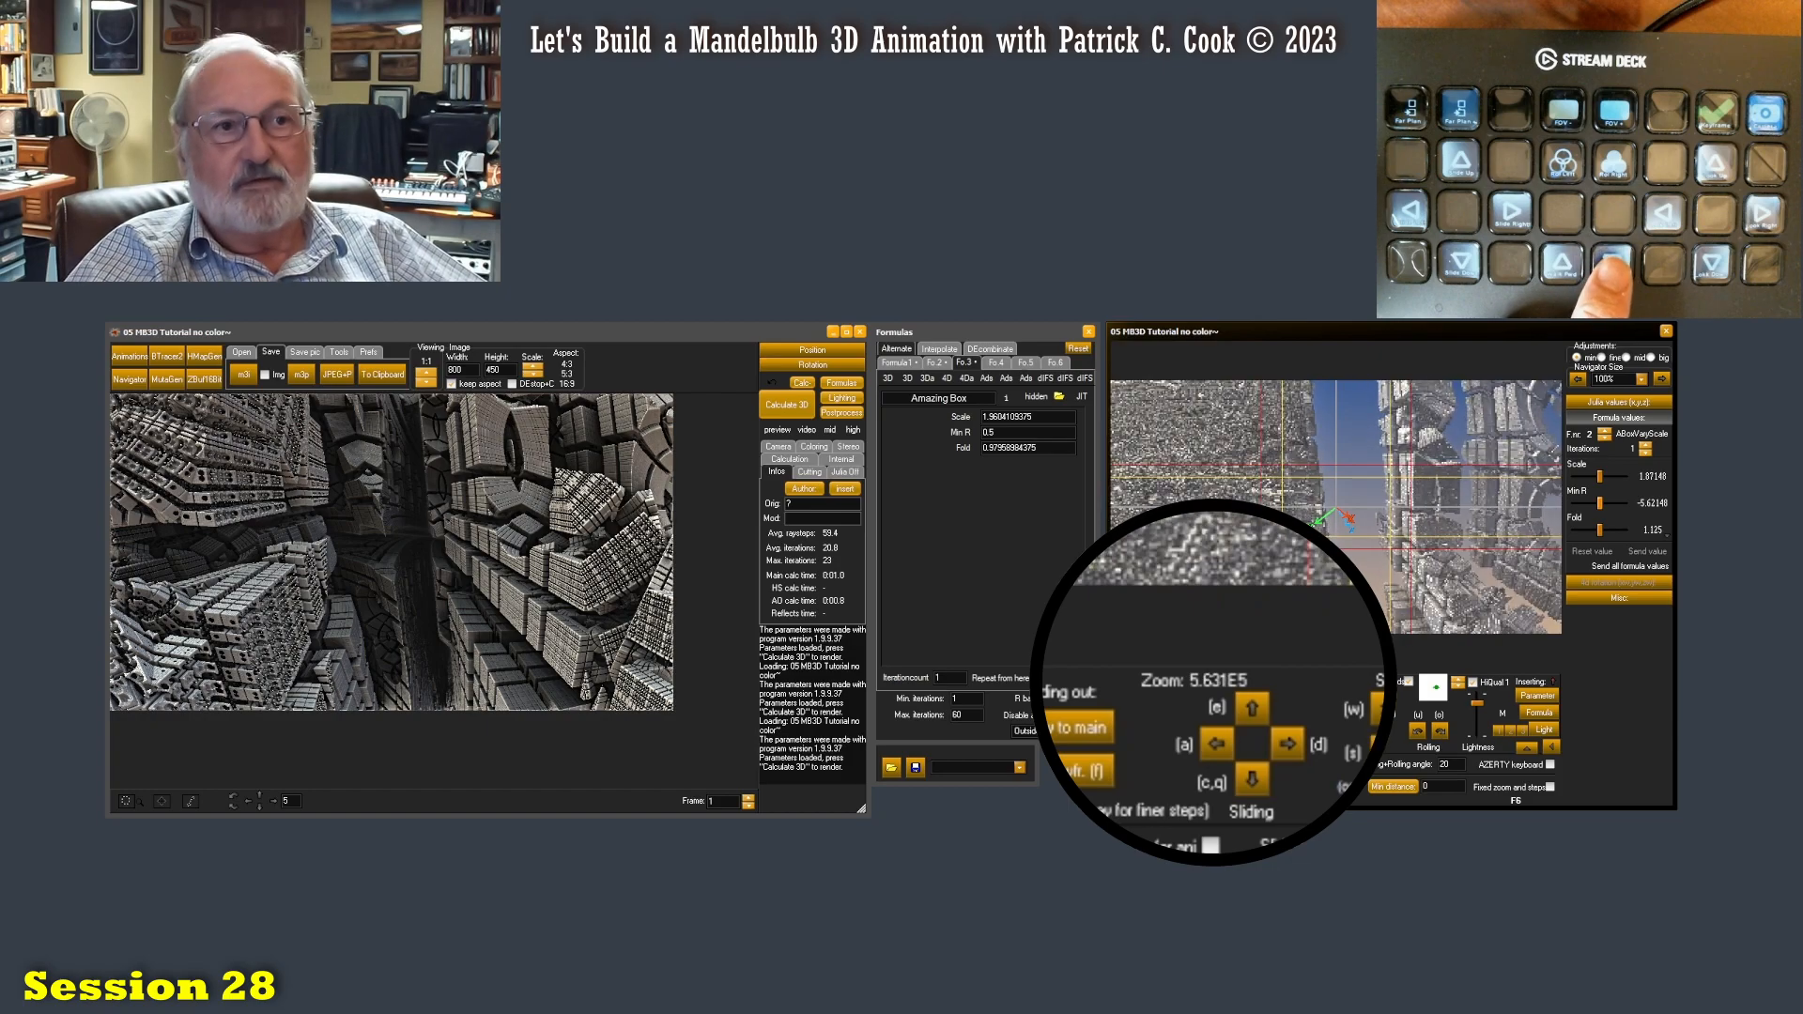
key("s")
key("s")
key("s")
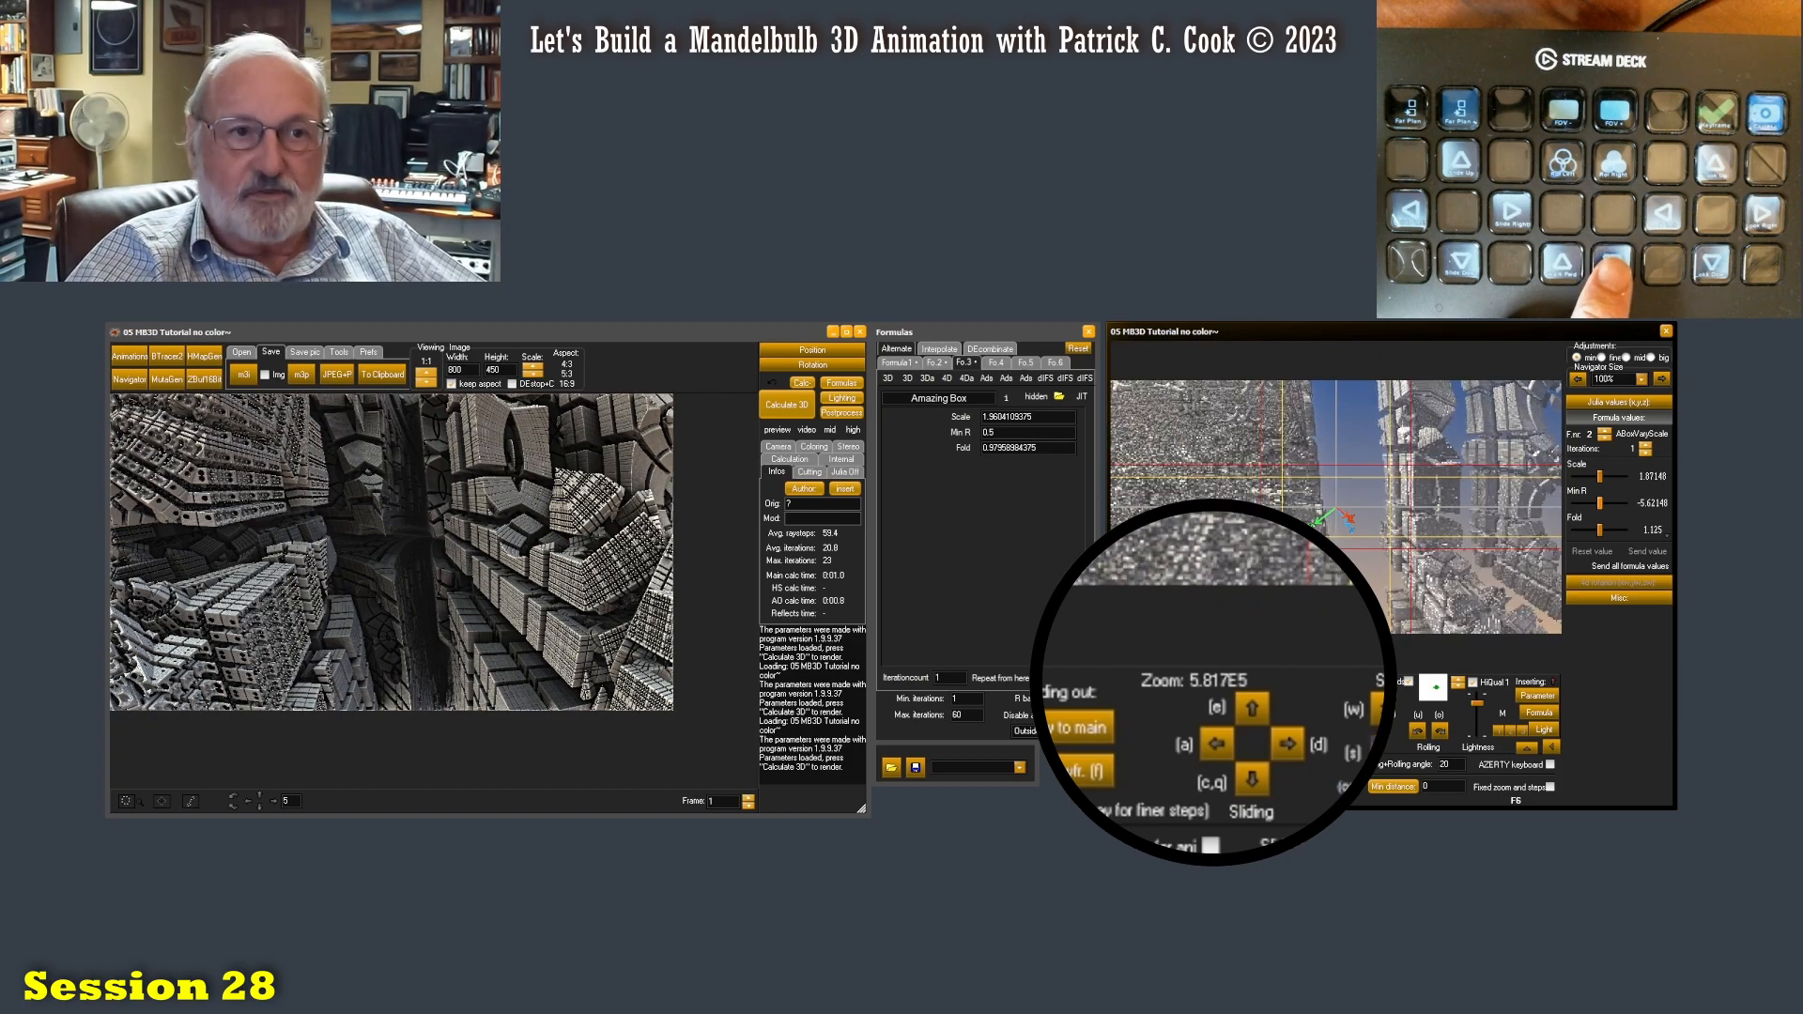
key("s")
key("s")
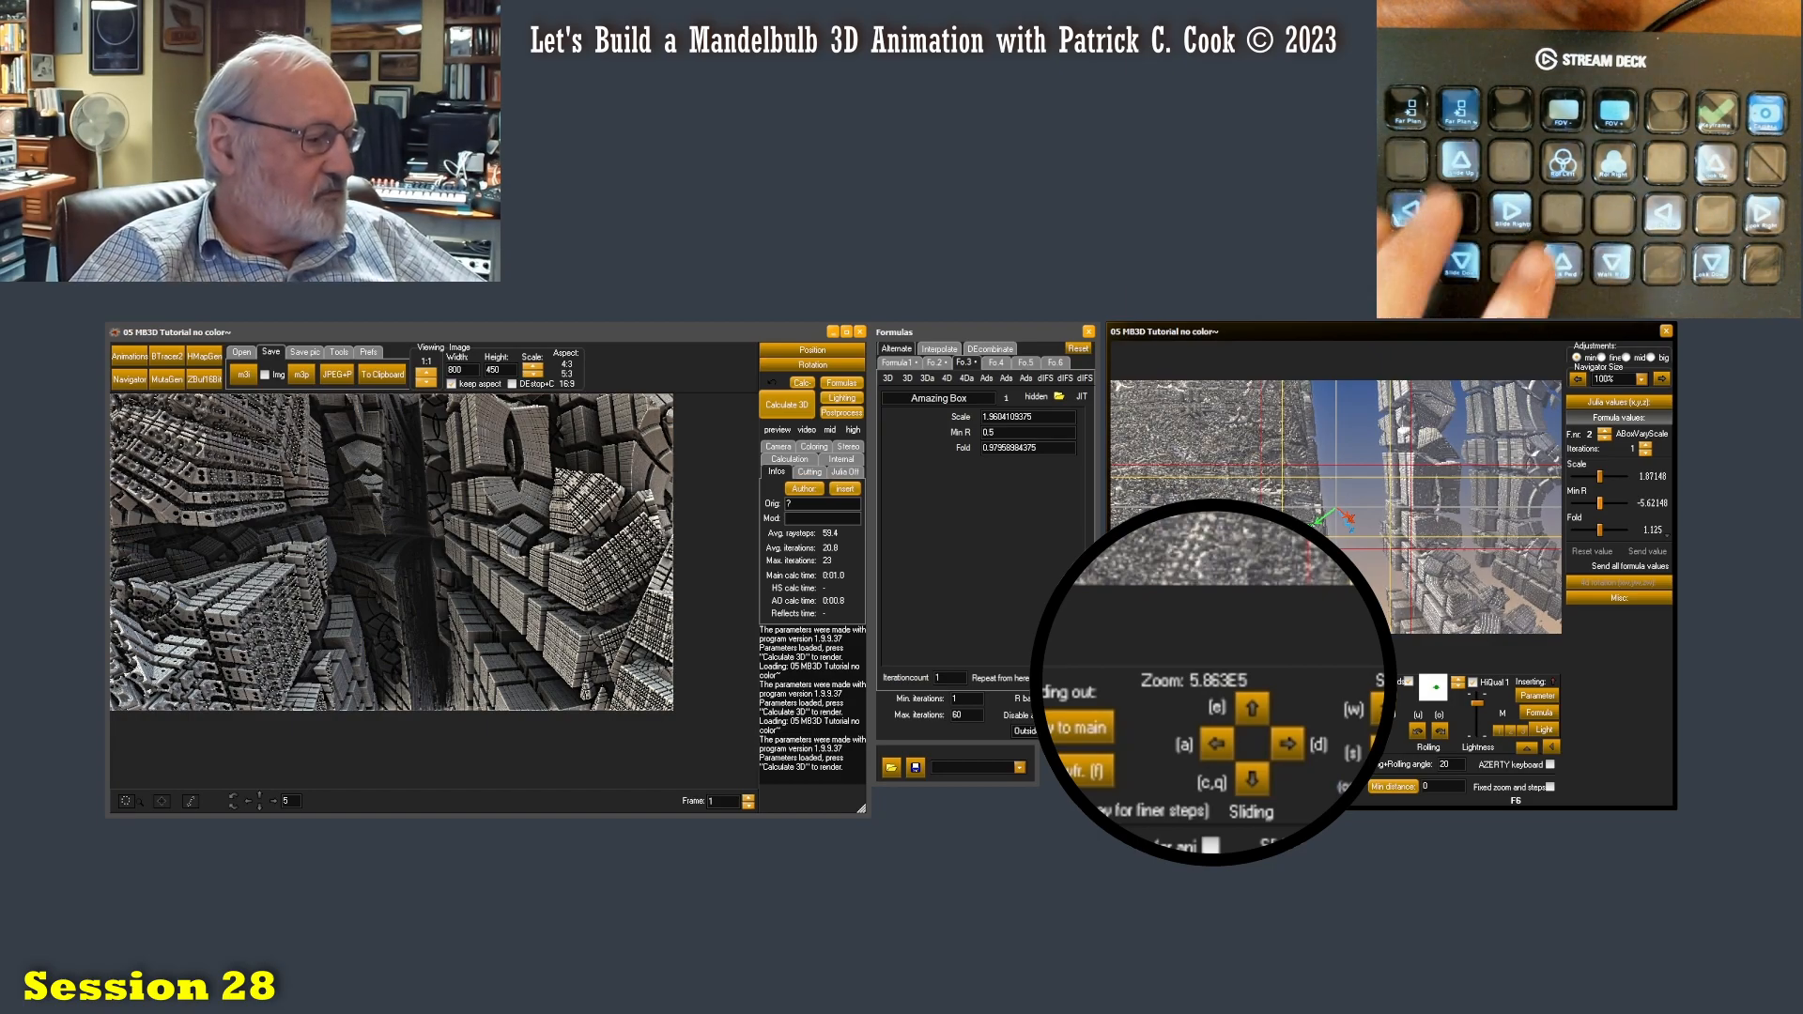
Move the Navigator camera back to the narrow stretch of the gap between the structures
key("e")
key("e")
key("e")
key("e")
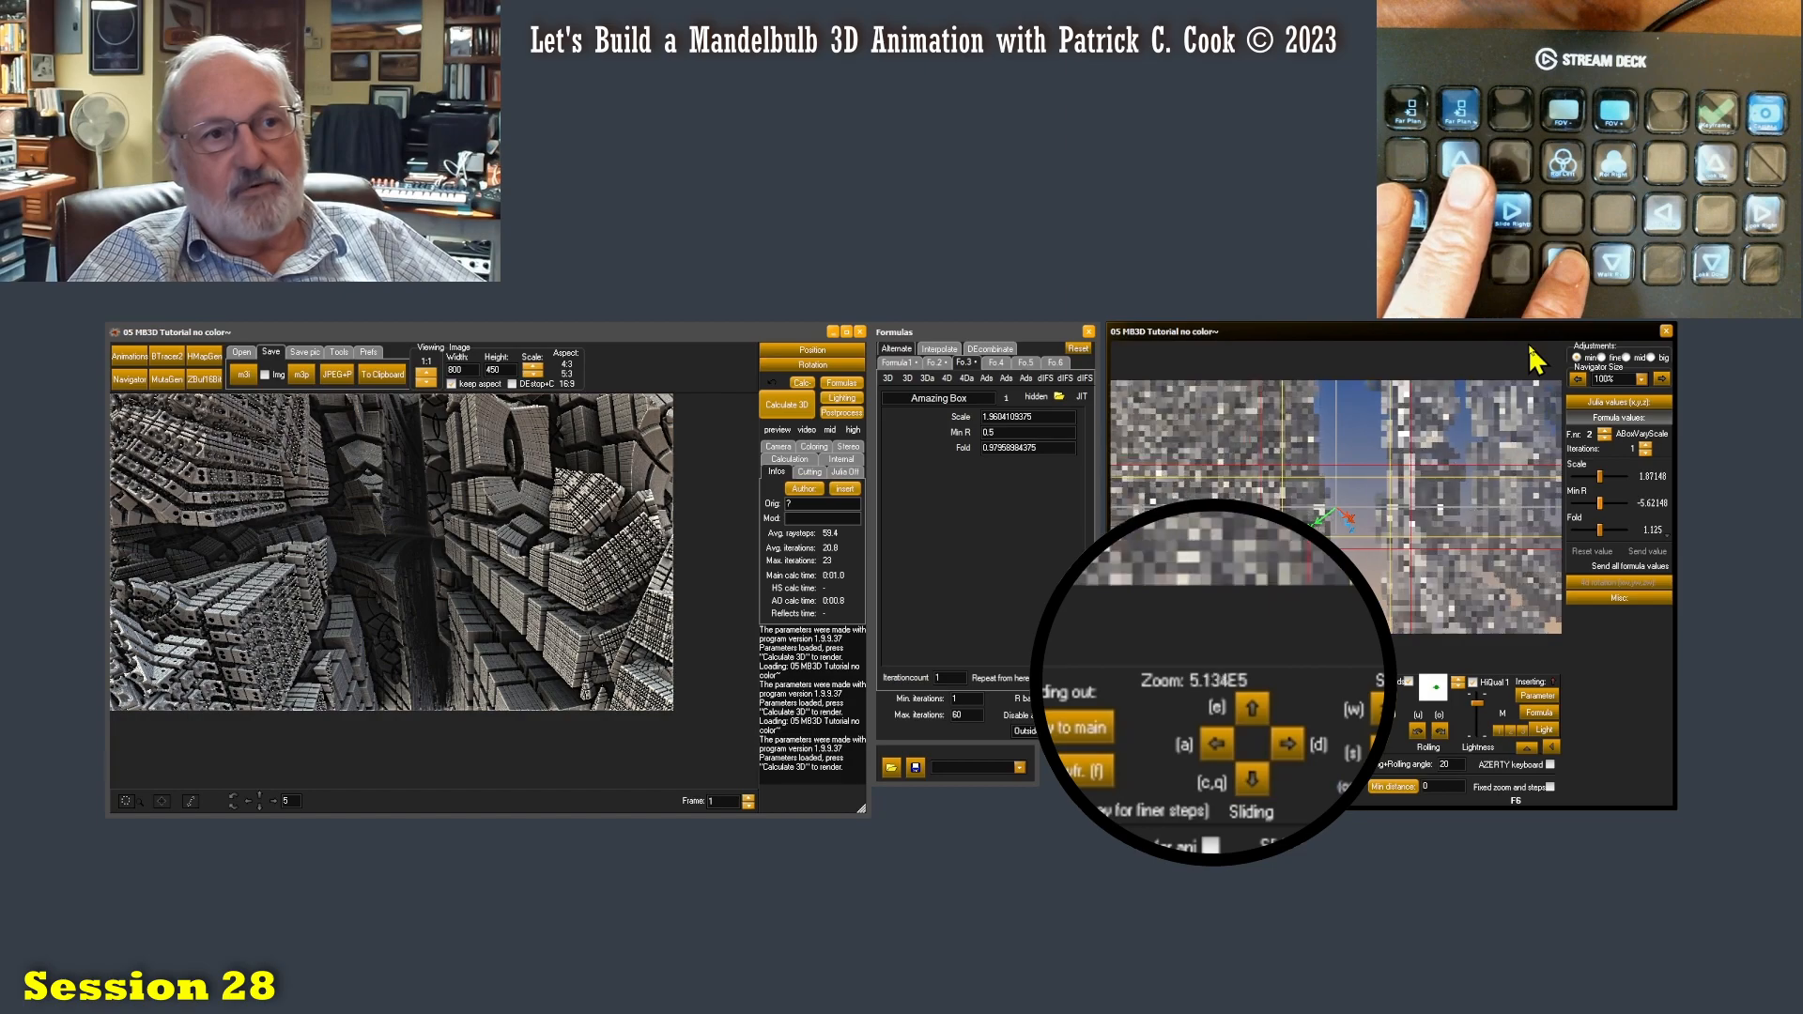
key("e")
key("e")
key("e")
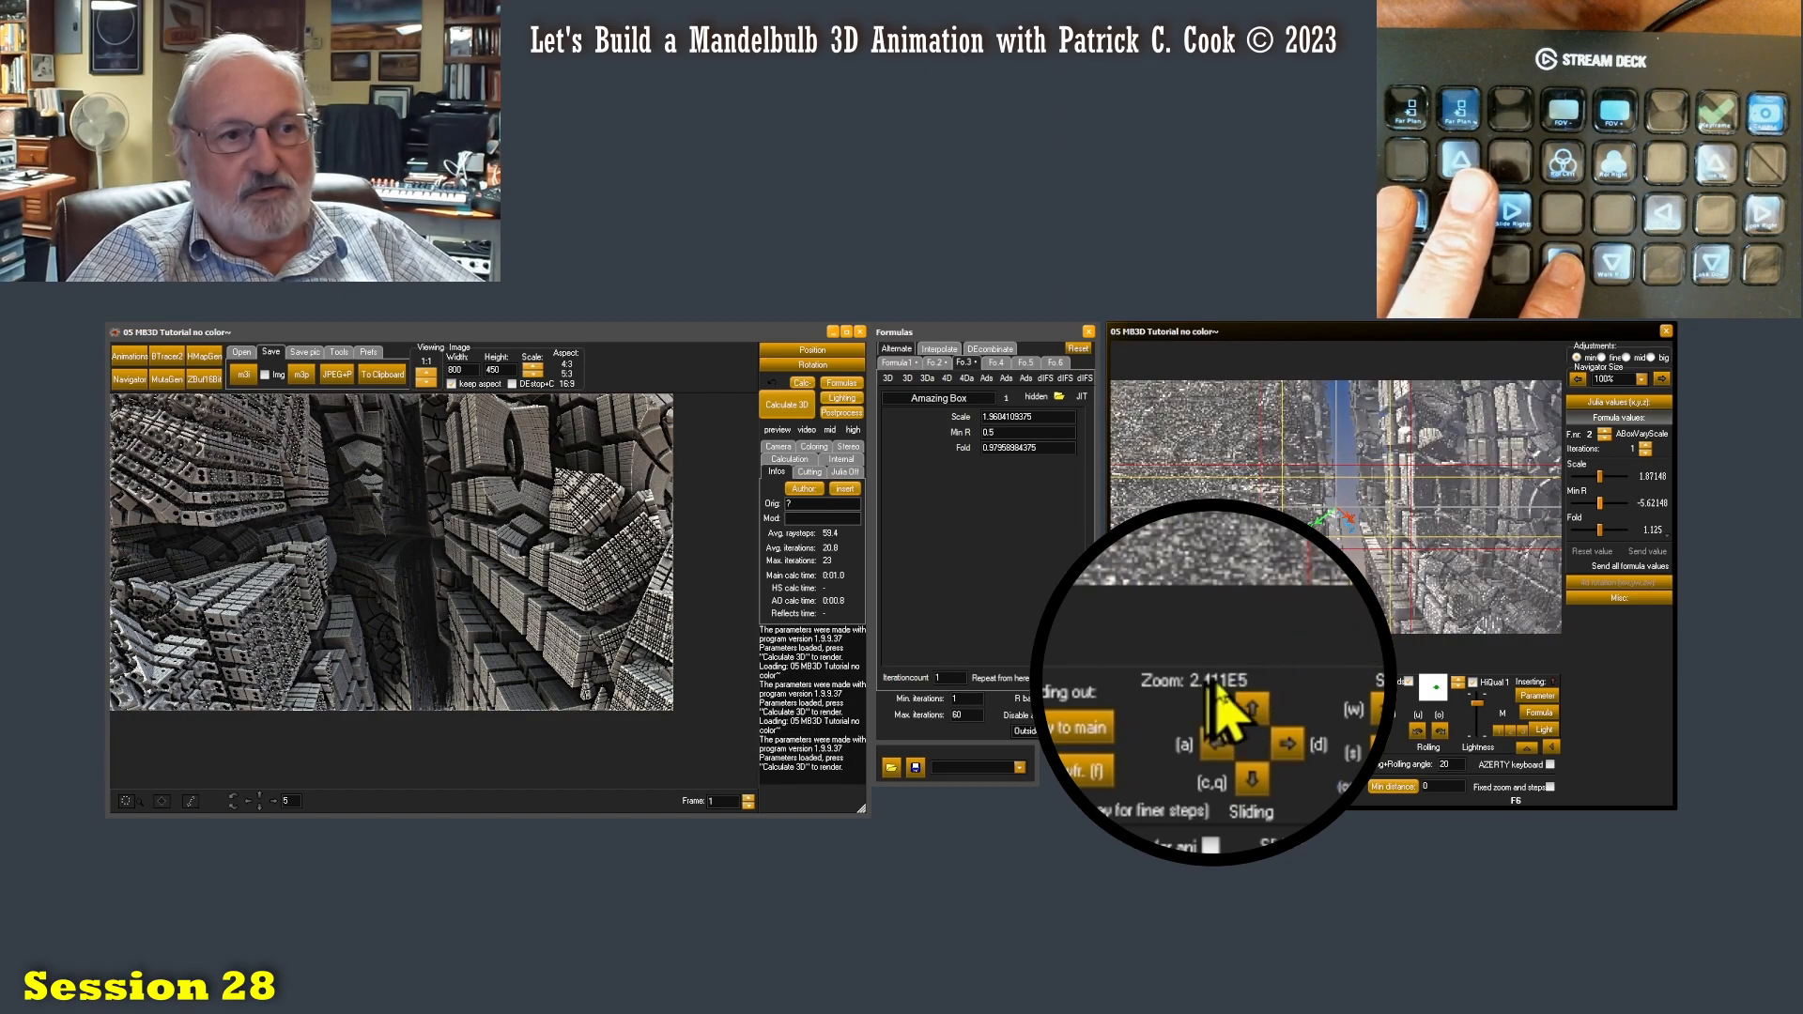
key("e")
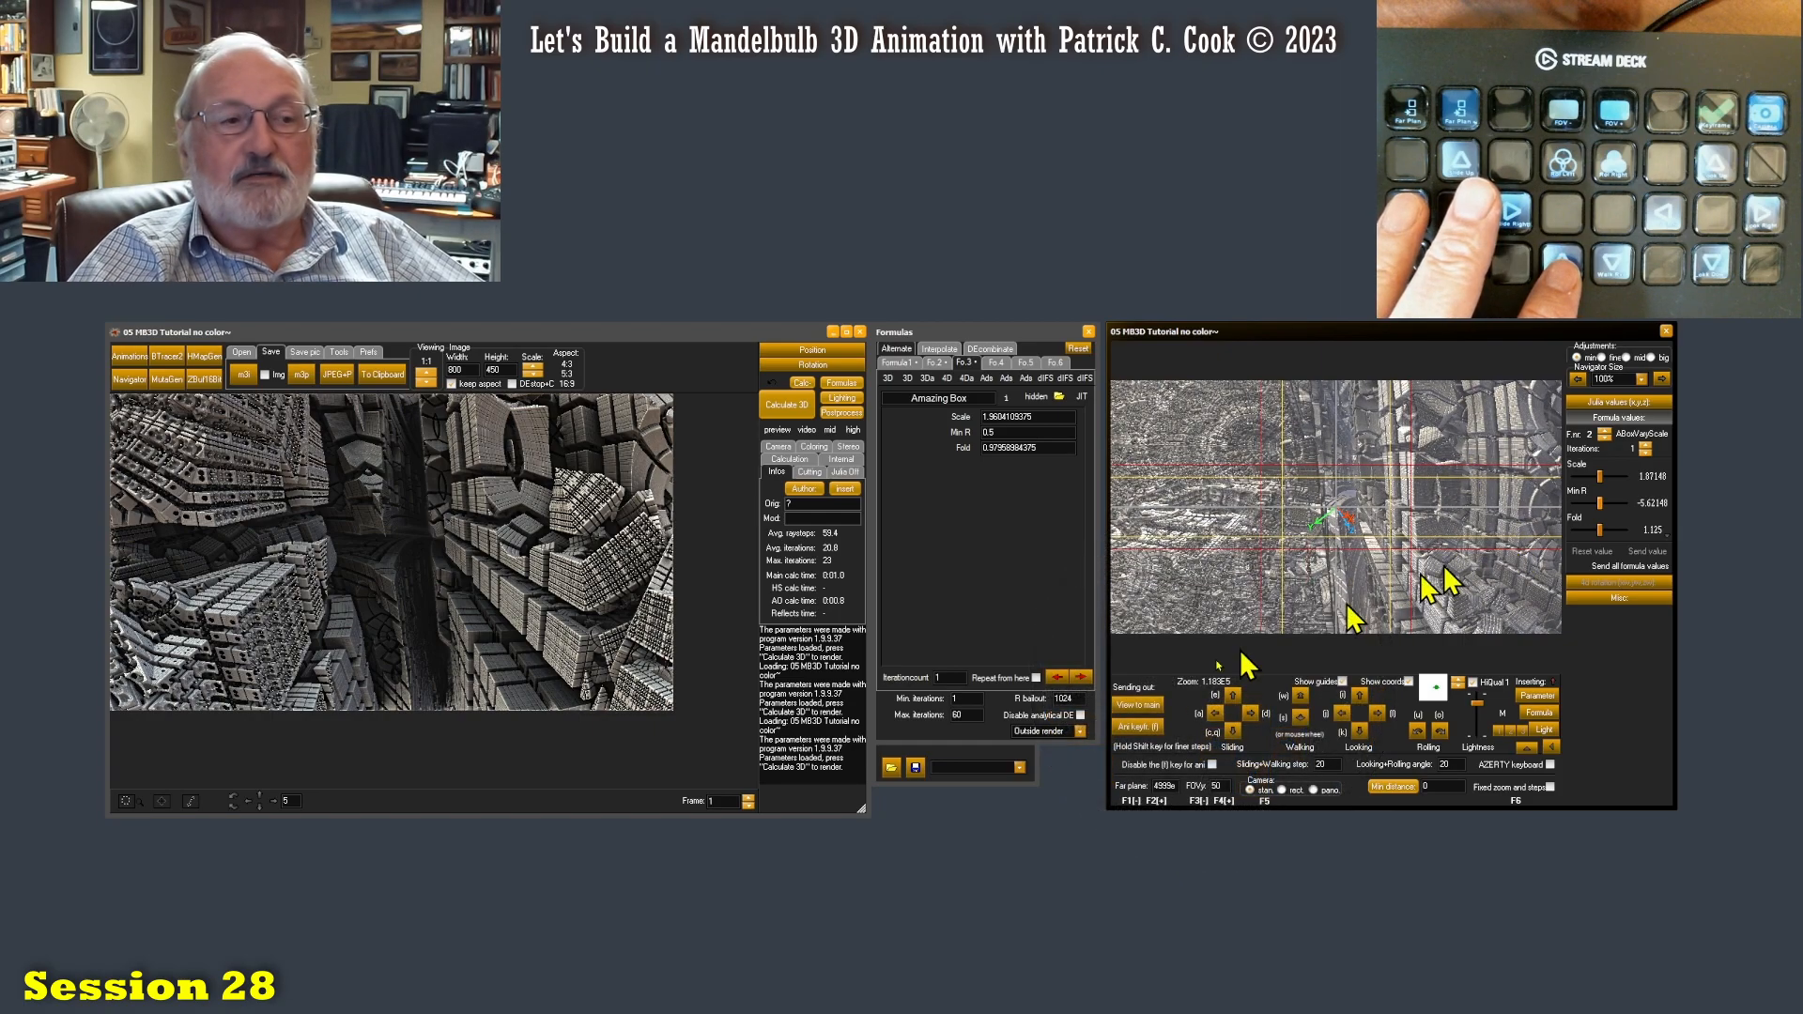
Send the Navigator view to the main window and calculate its 3D image
left_click(1138, 704)
left_click(789, 402)
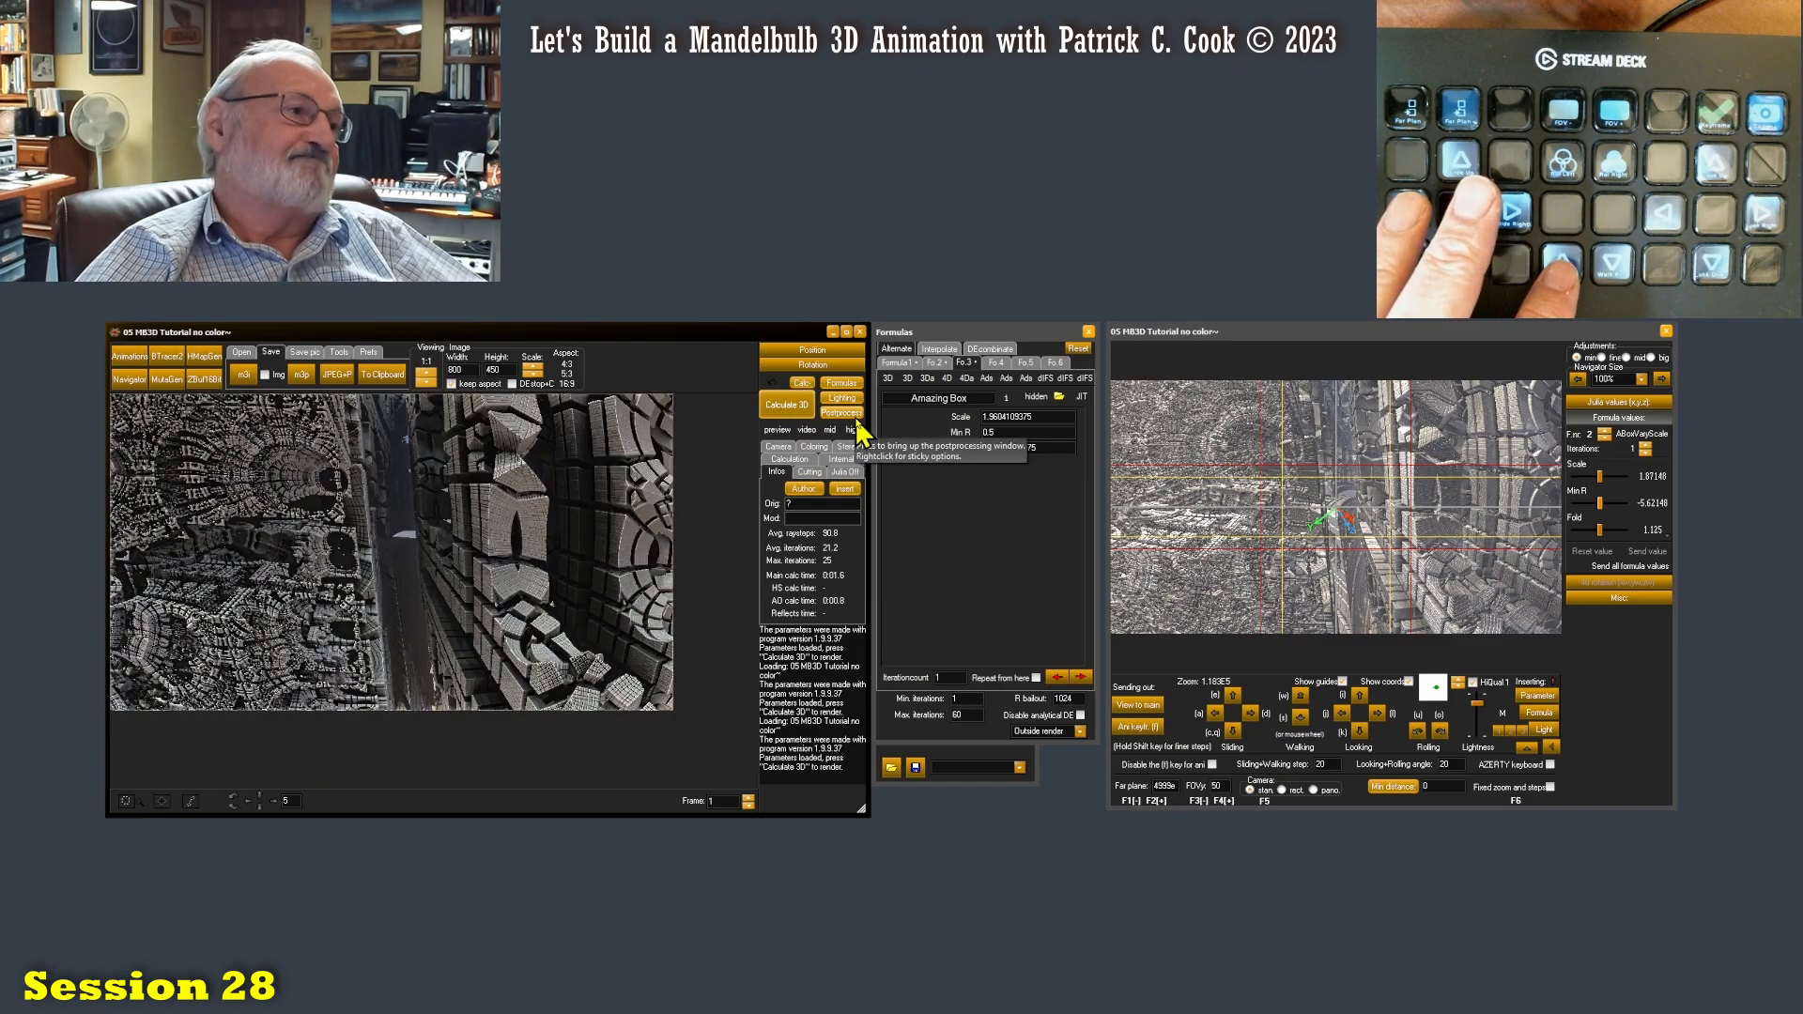
Walk the Navigator camera through the gap to another stretch of the structures with a wide sky opening
left_click(1415, 333)
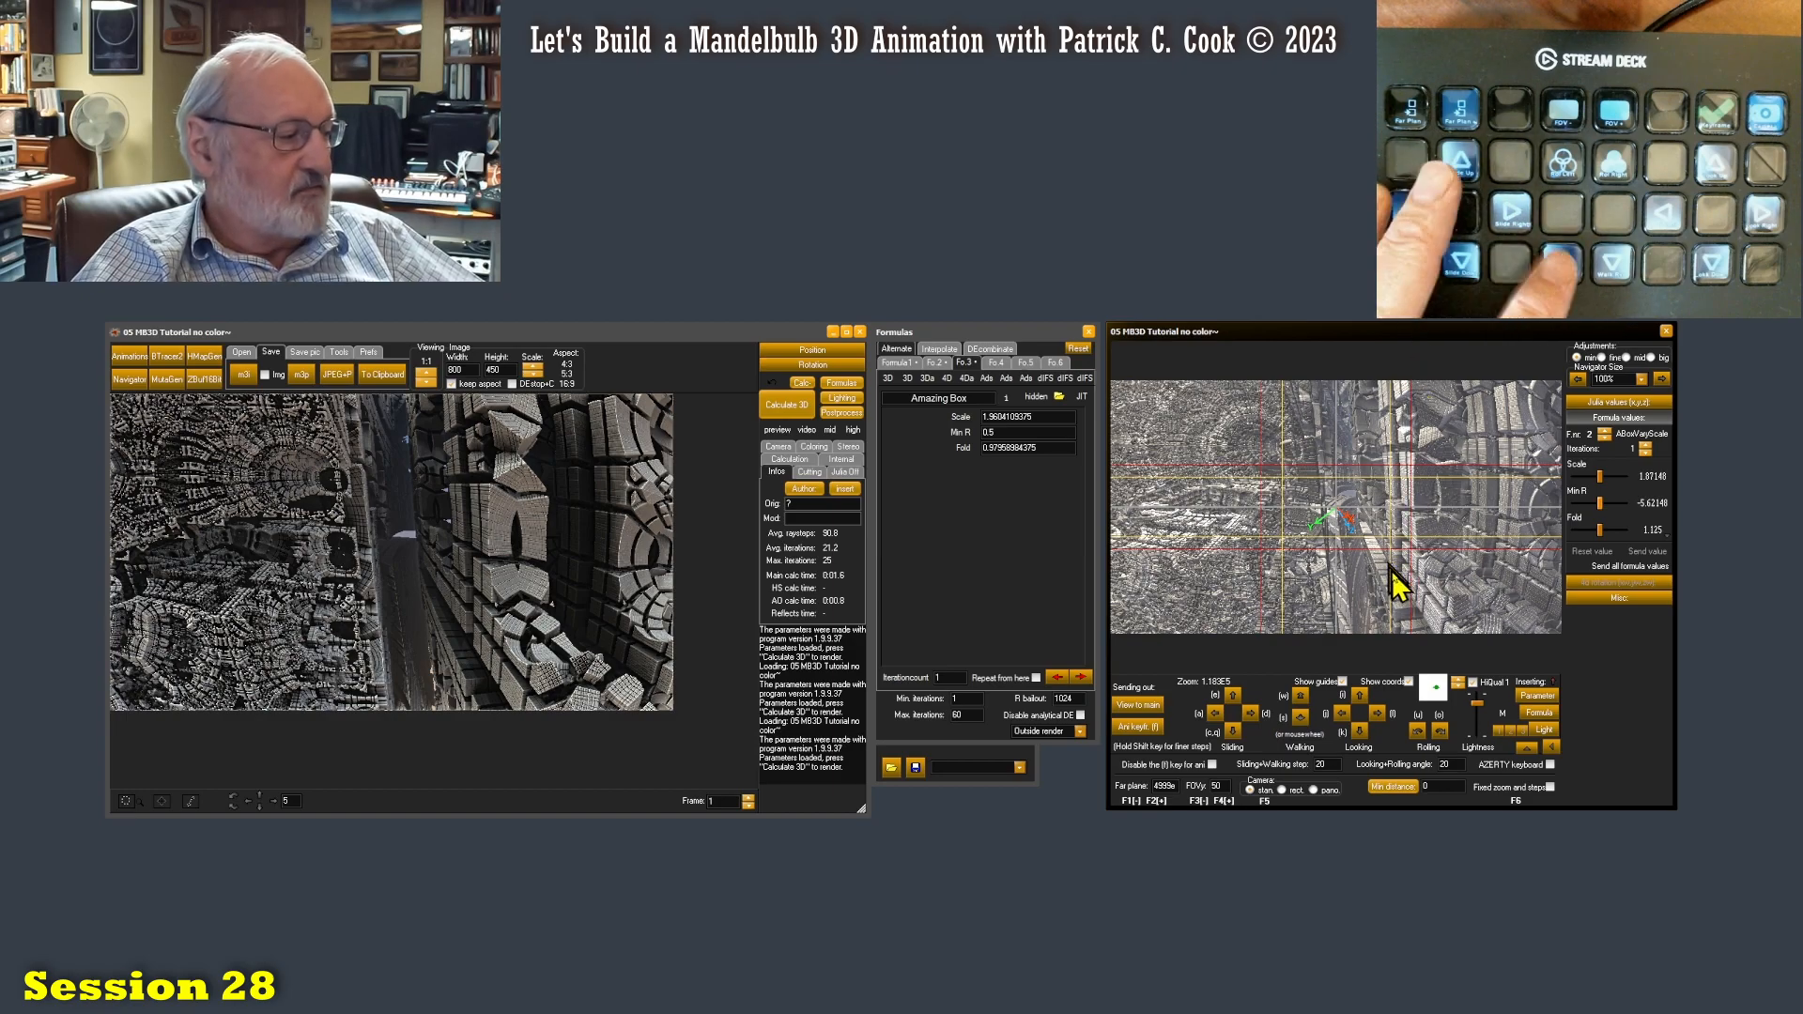
key("w")
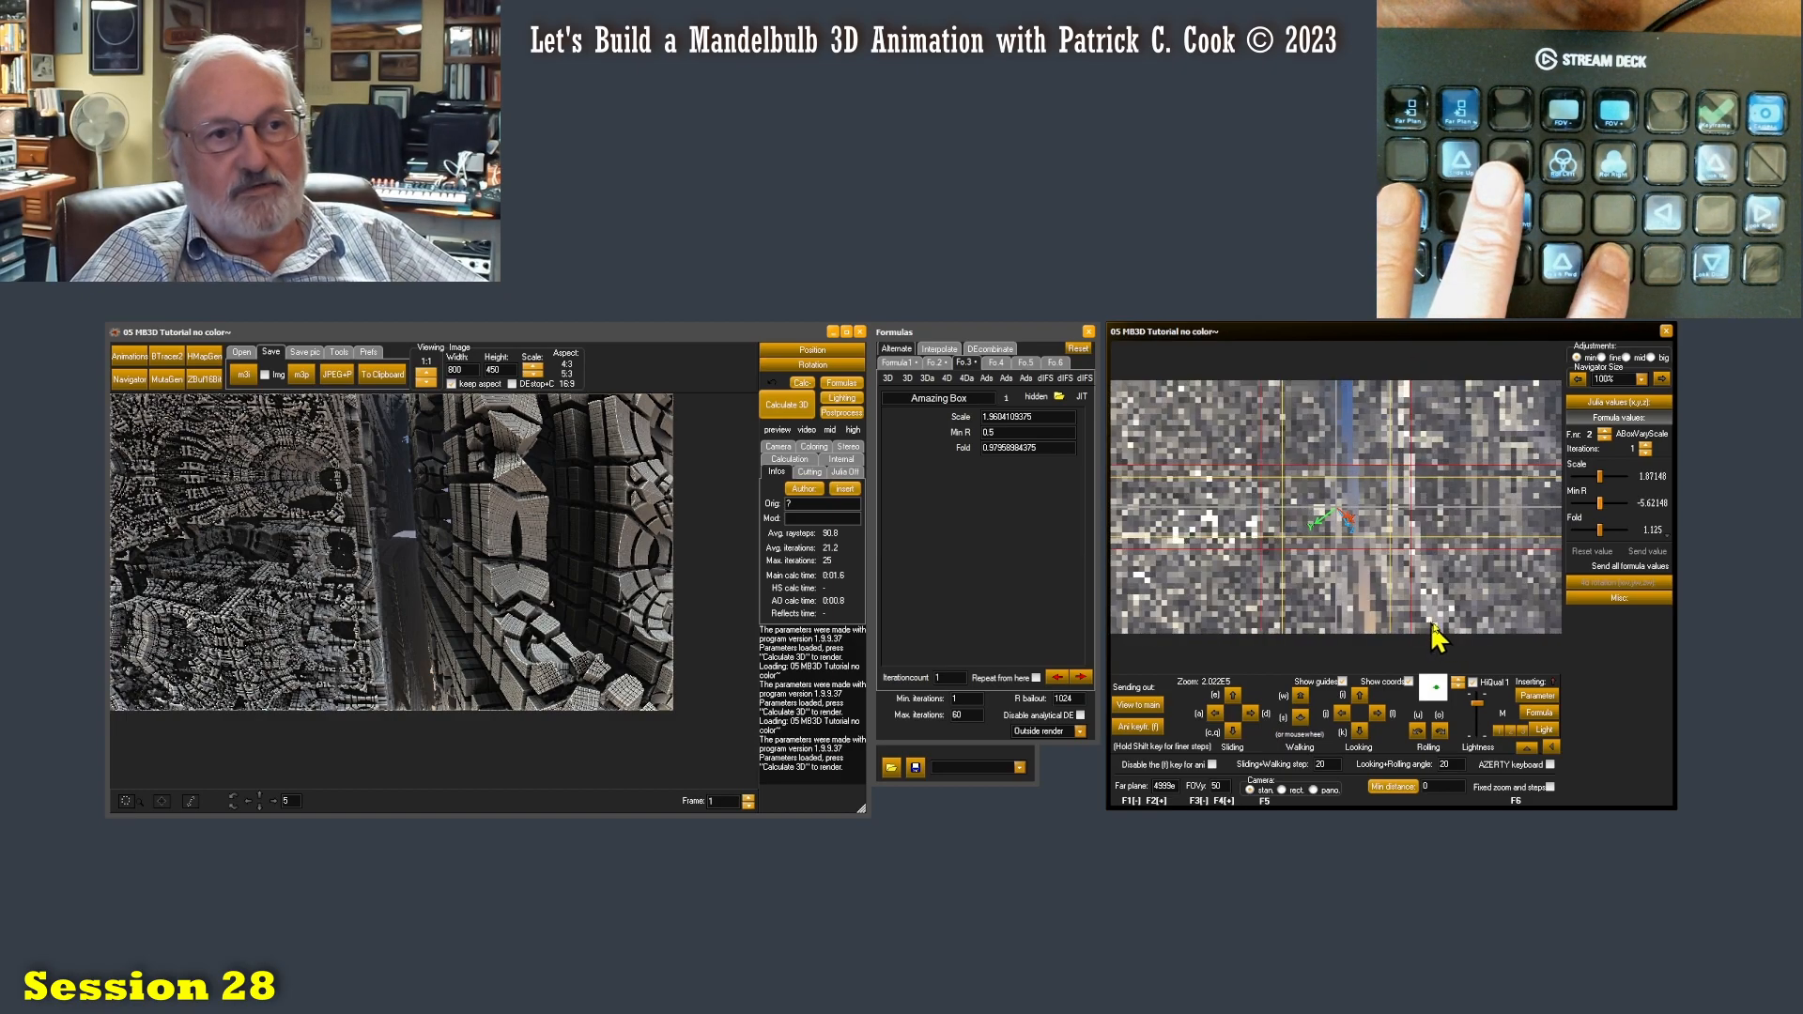
key("w")
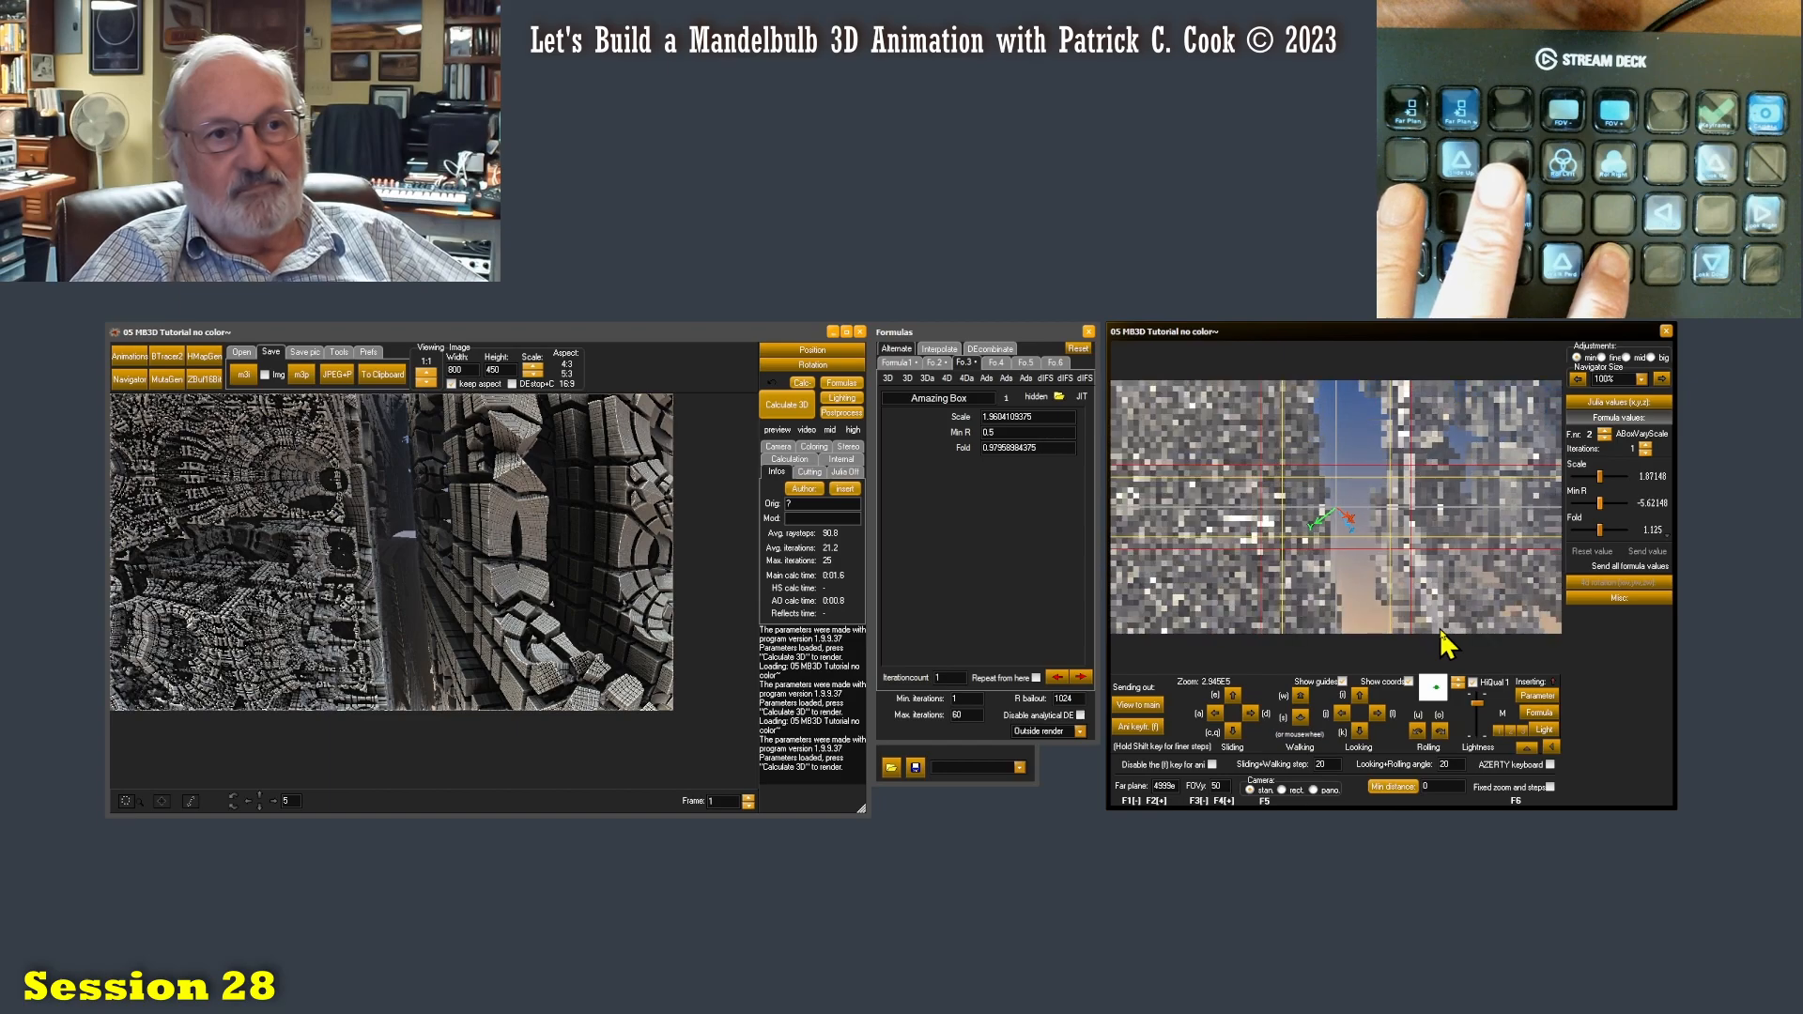
key("s")
key("s")
key("s")
key("s")
key("s")
key("s")
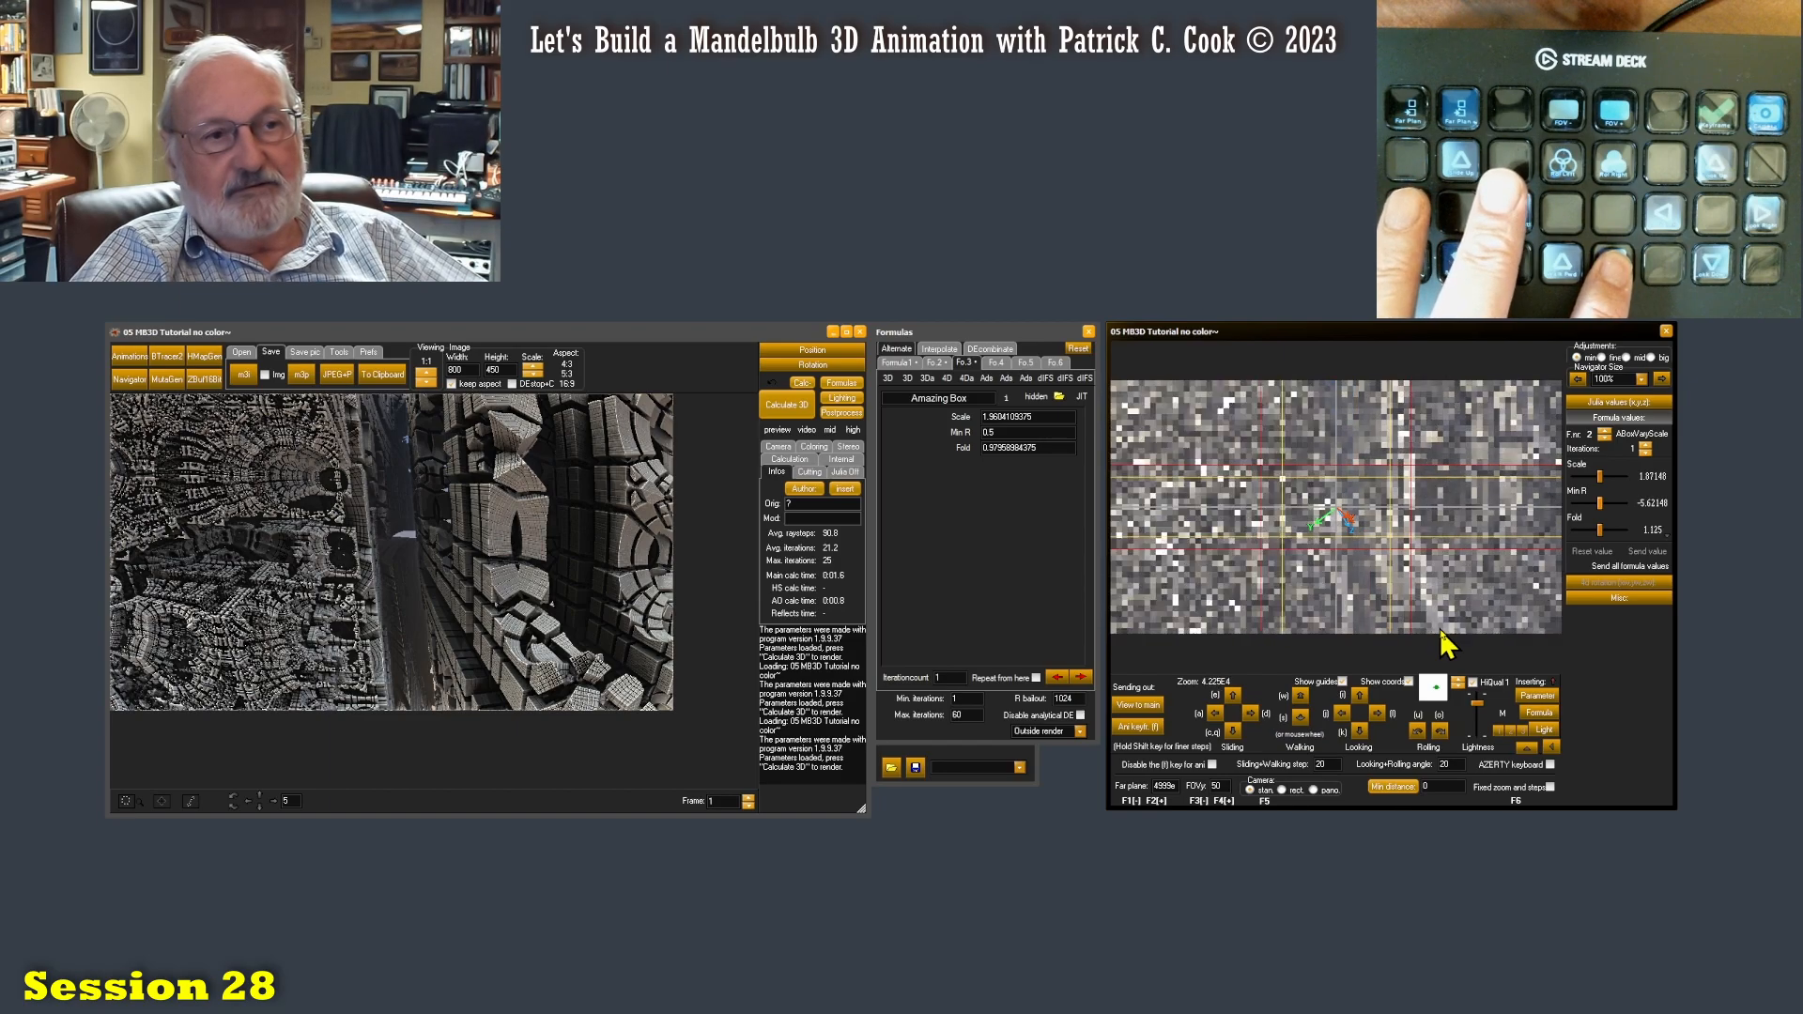
key("w")
key("w")
key("w")
key("w")
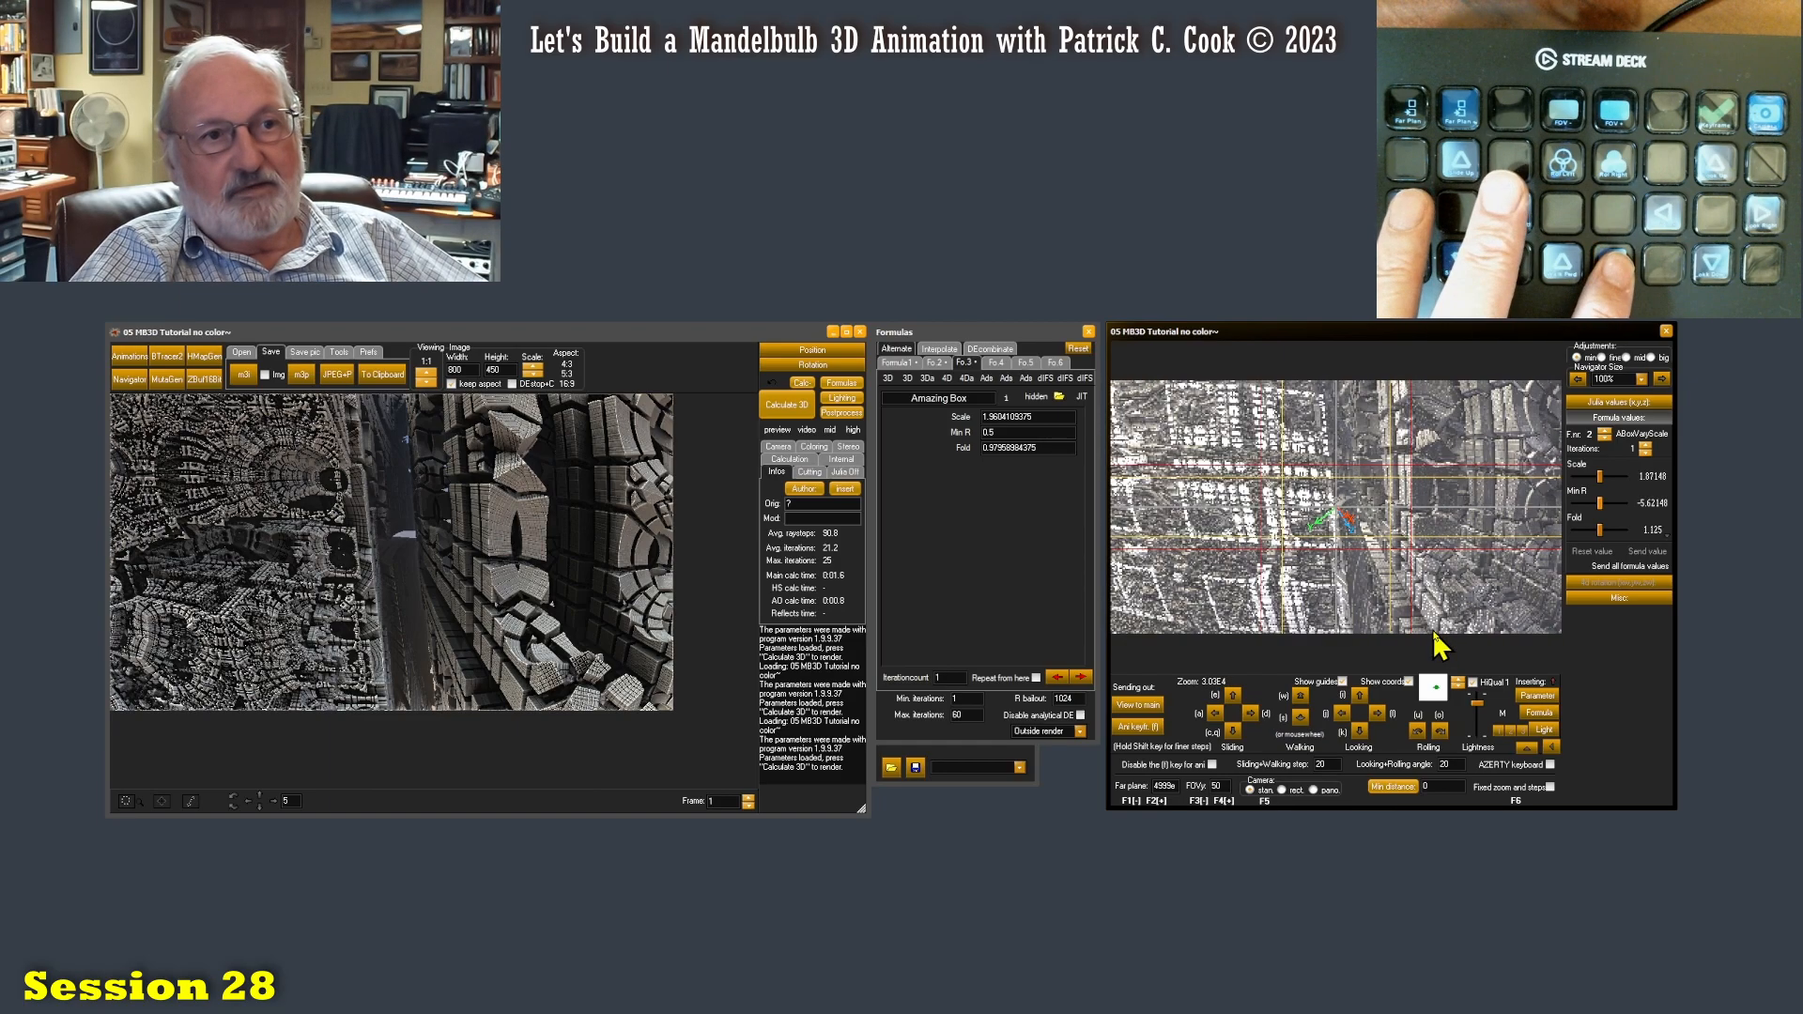
key("w")
key("w")
key("w")
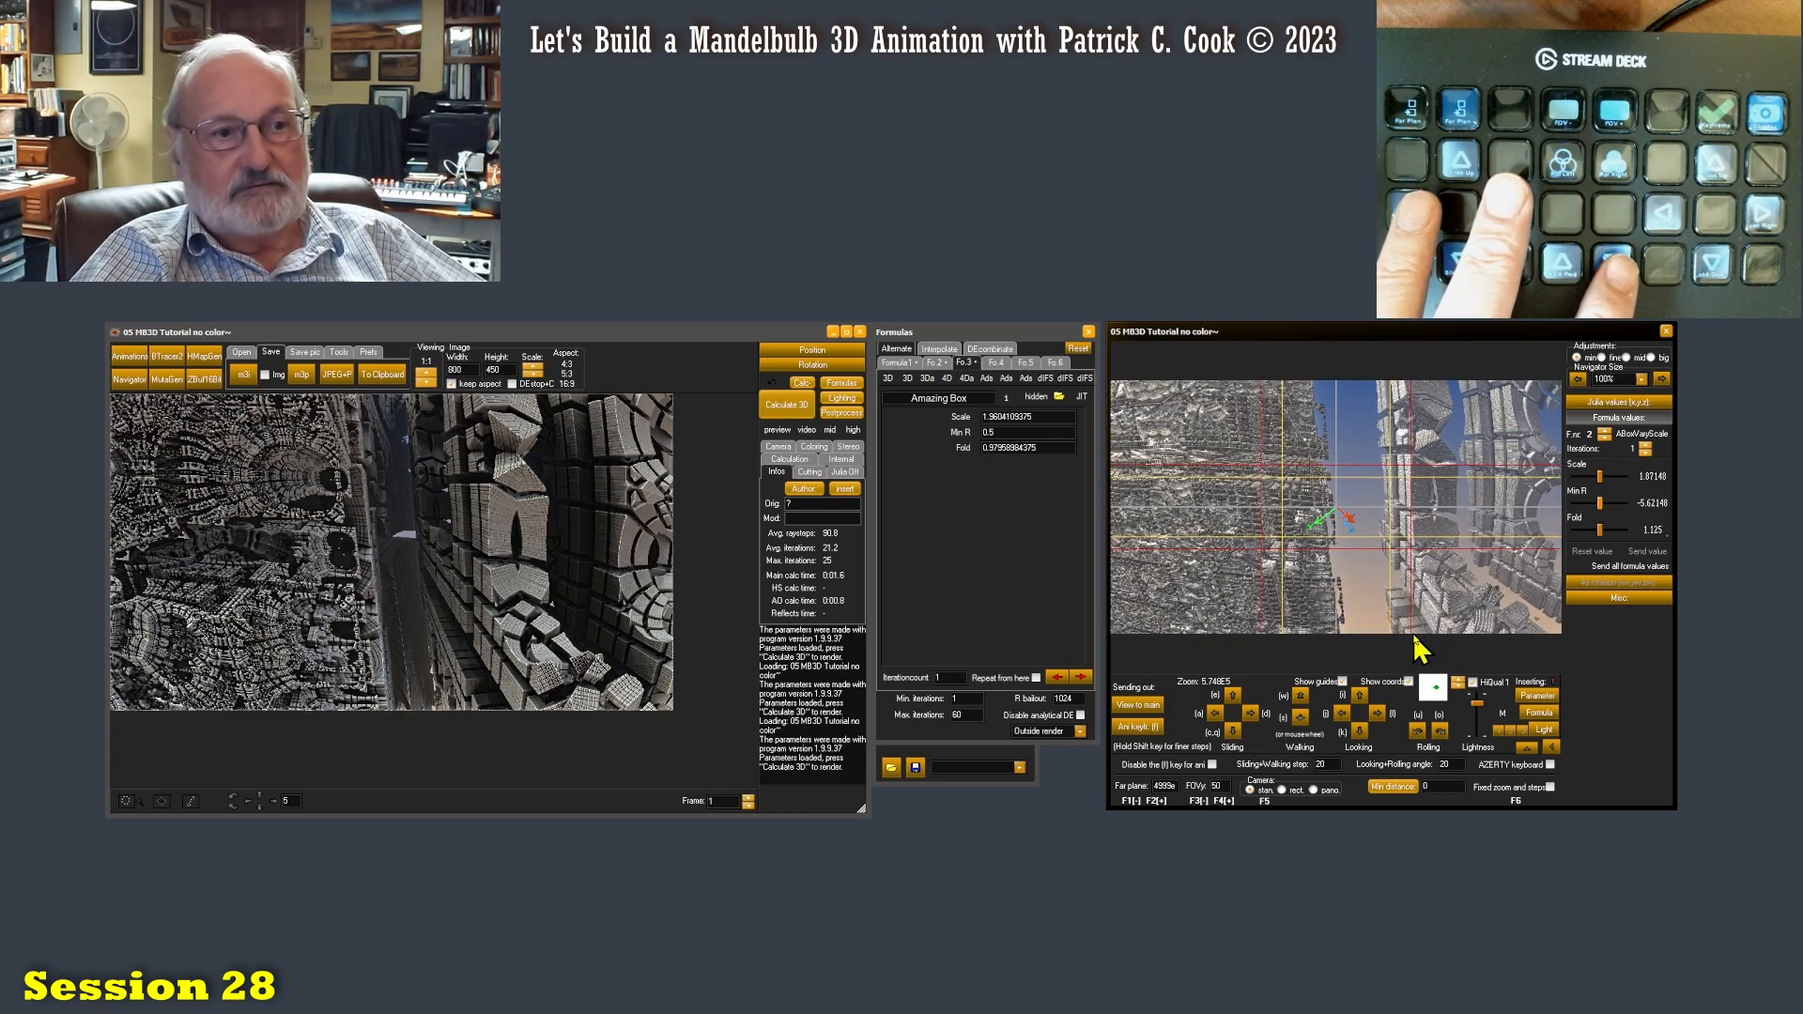
key("w")
key("w")
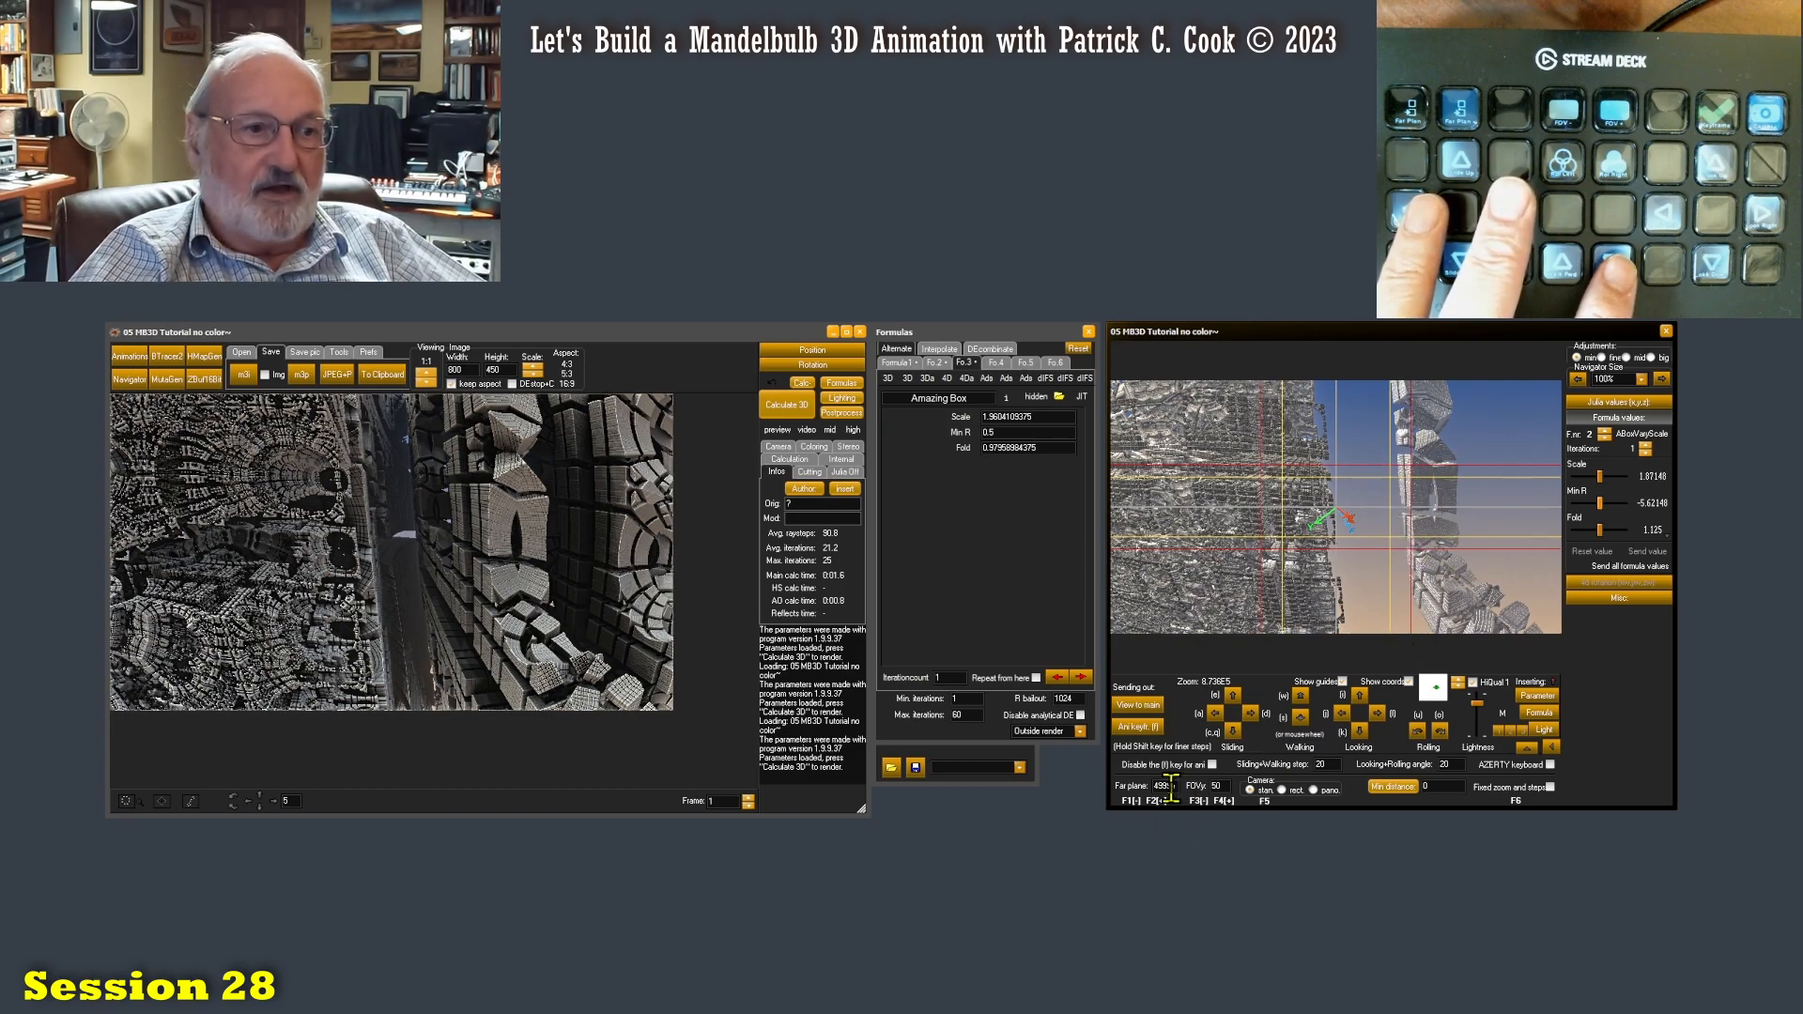
Set the Navigator's far plane to 10000
left_click_drag(1171, 787, 1115, 799)
key("BackSpace")
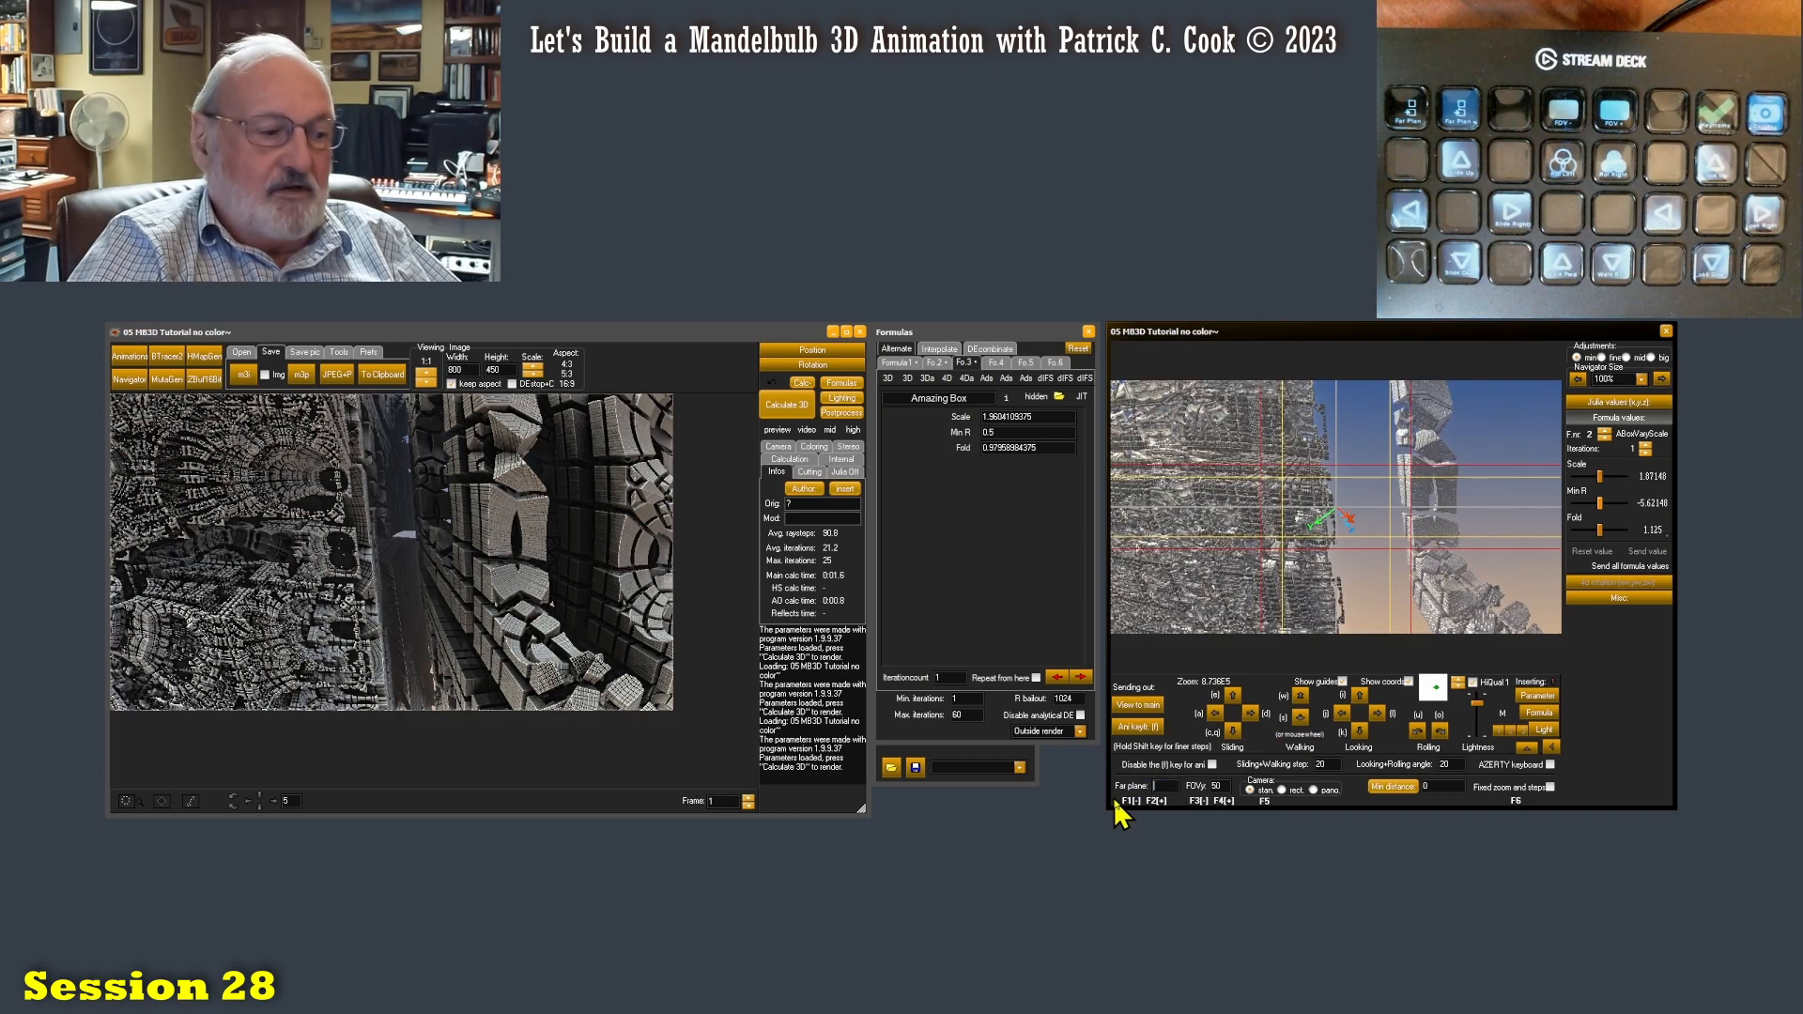
type("10000")
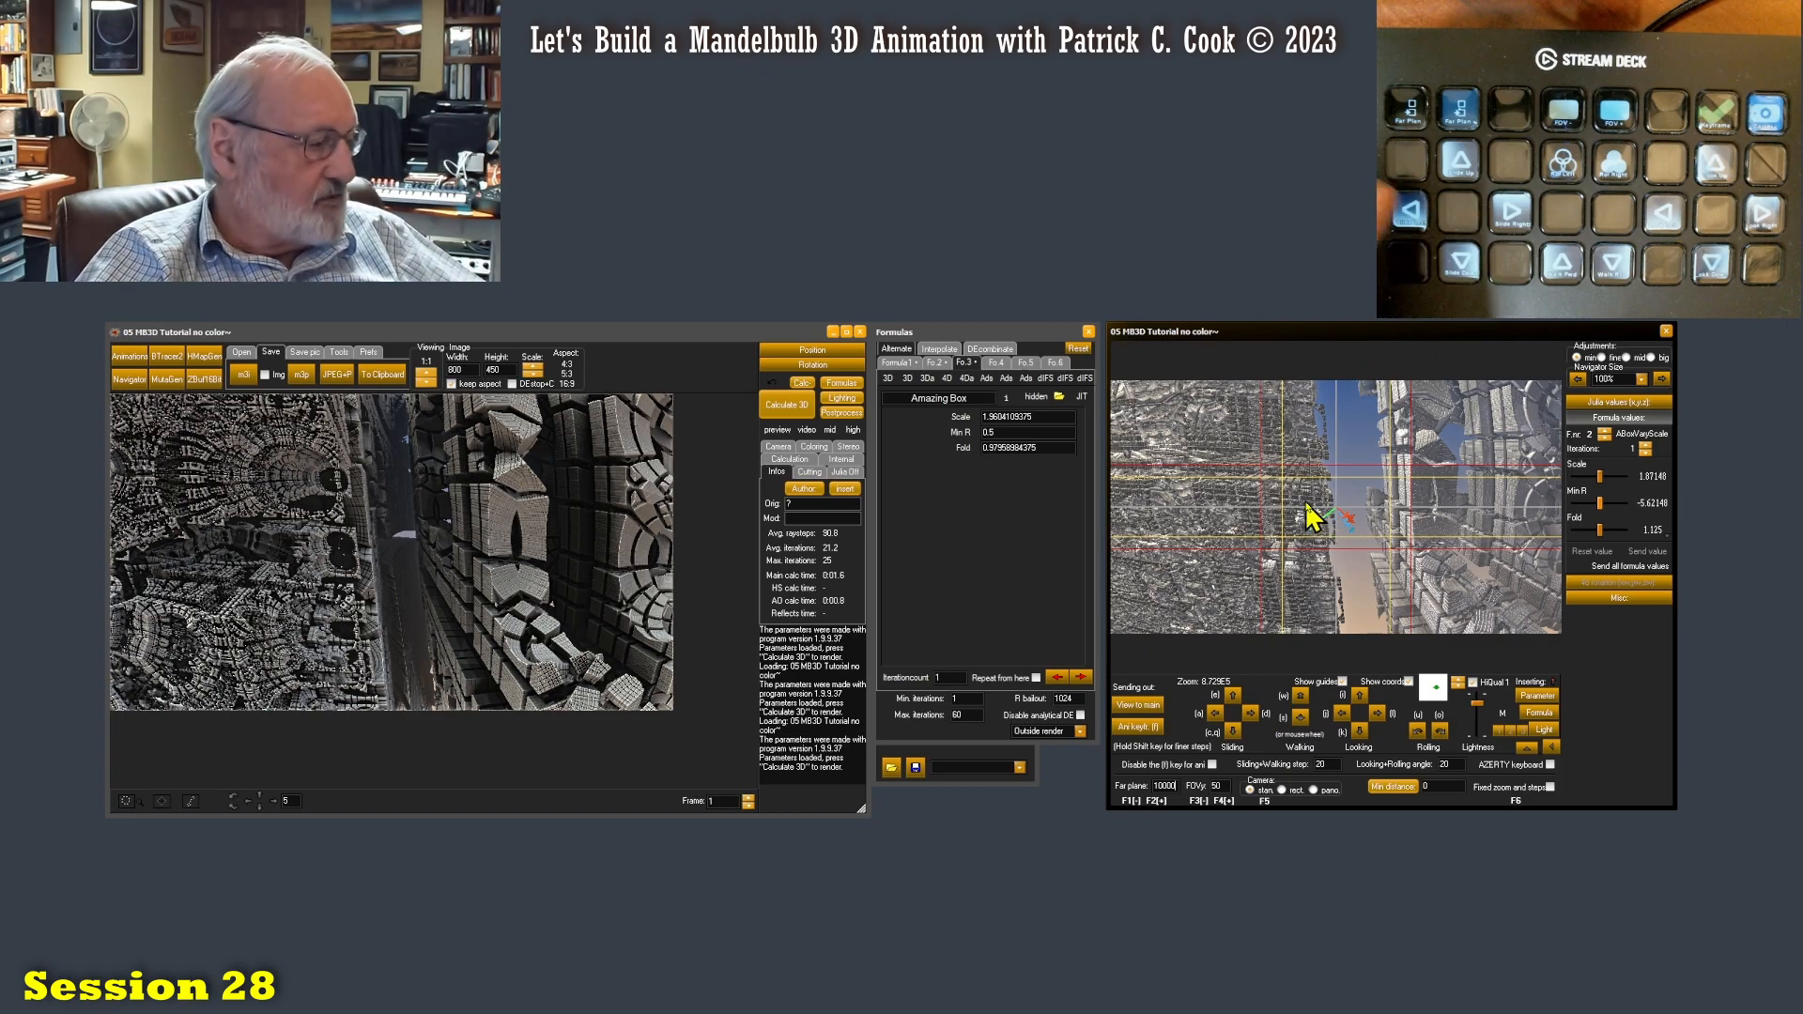
Slide the Navigator camera left past the sky gap to a view filled with dense structures
key("a")
key("a")
key("a")
key("a")
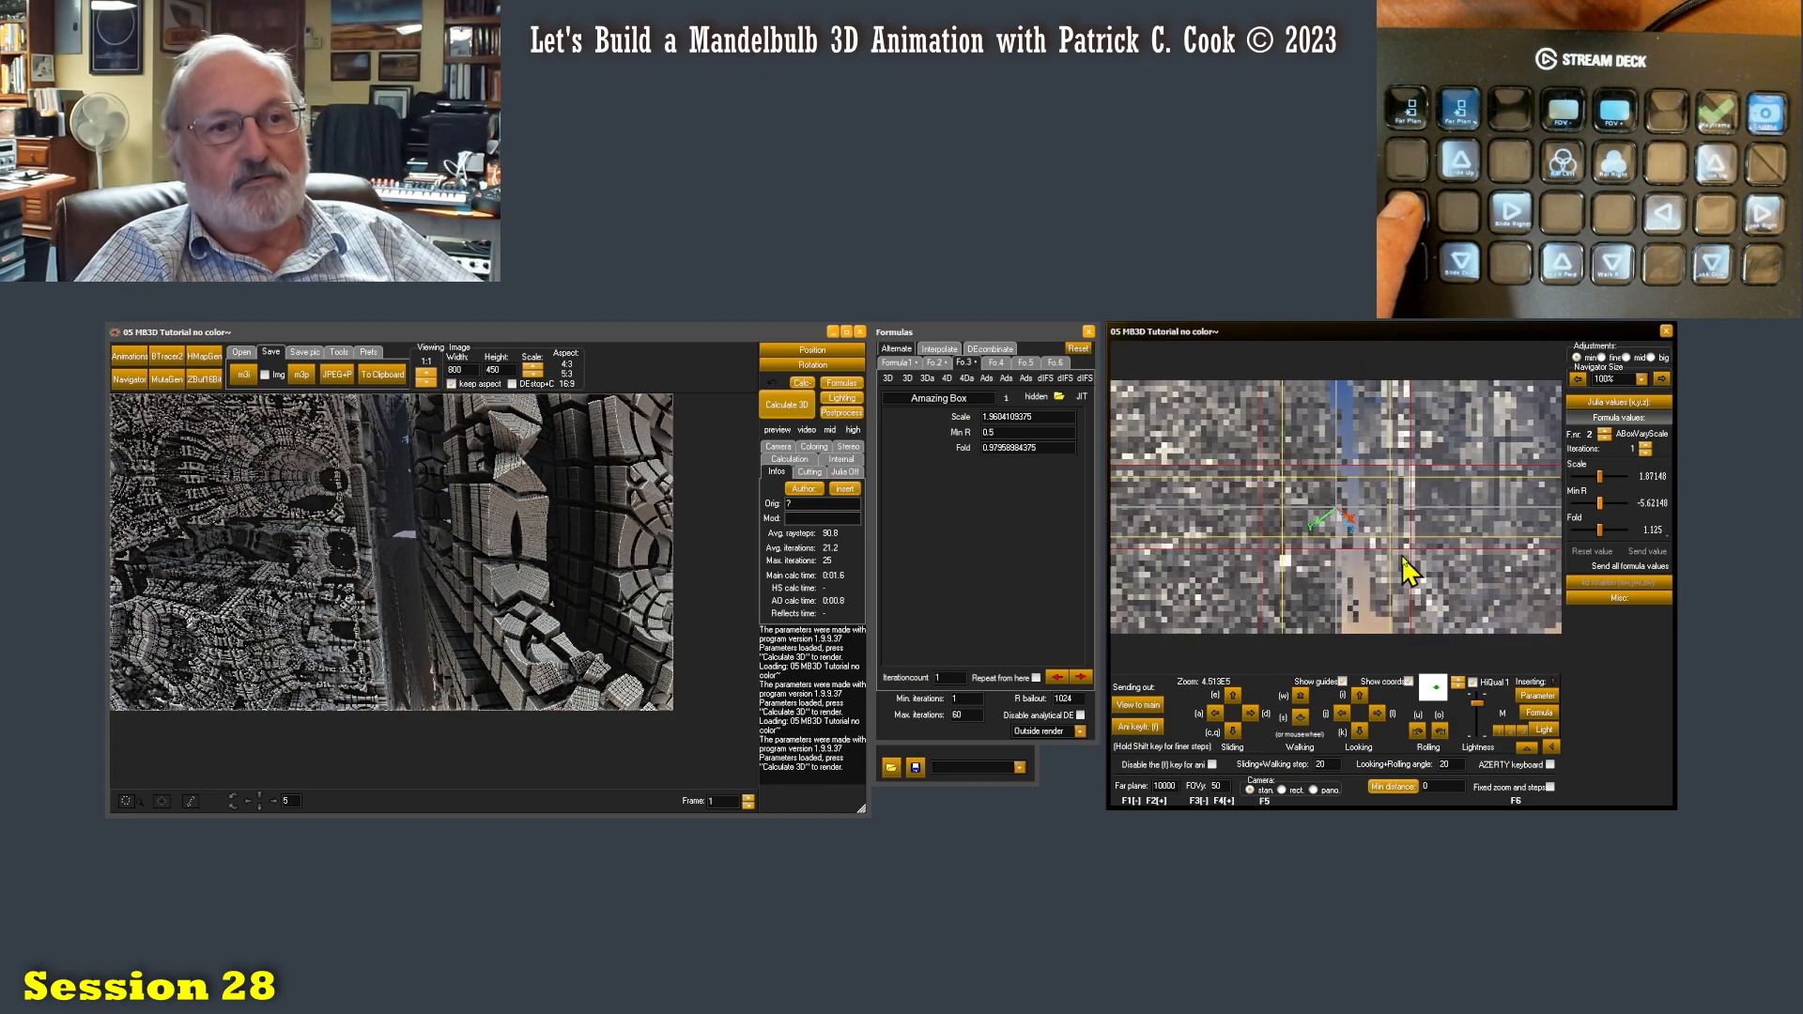
key("a")
key("a")
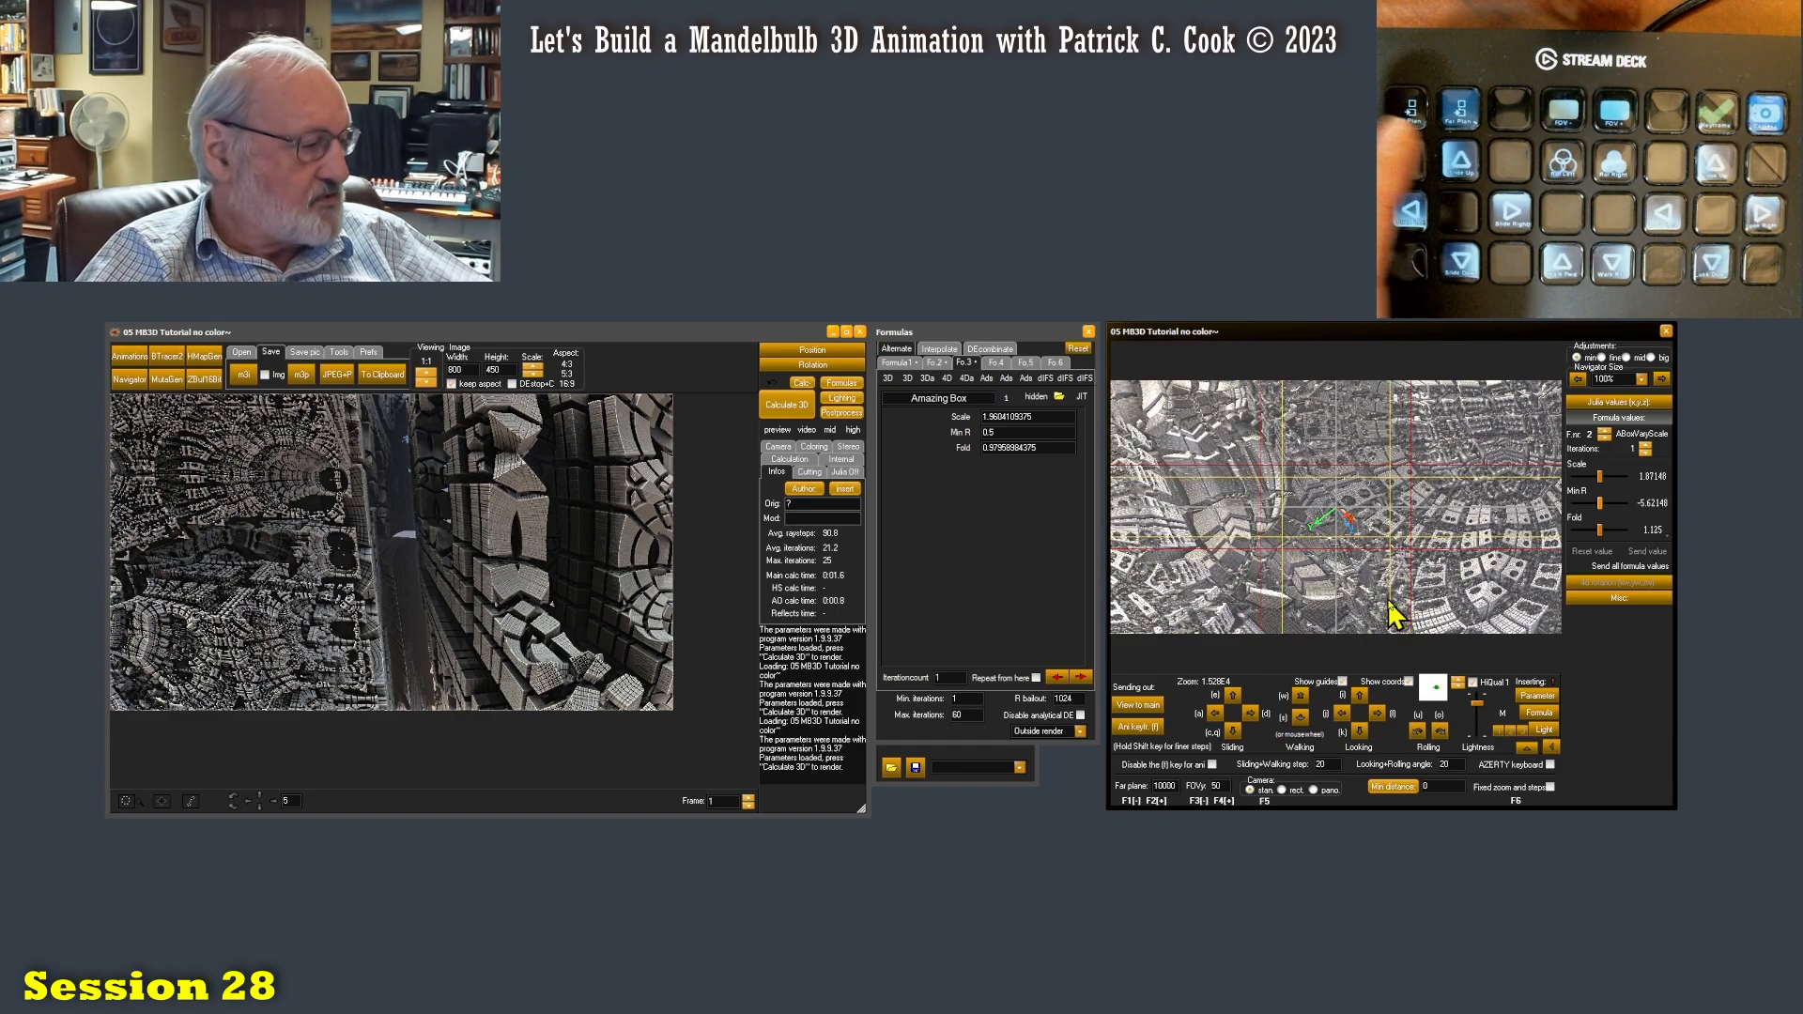
Tilt the Navigator camera's looking direction upward in many increments over the dense structures
key("i")
key("i")
key("i")
key("i")
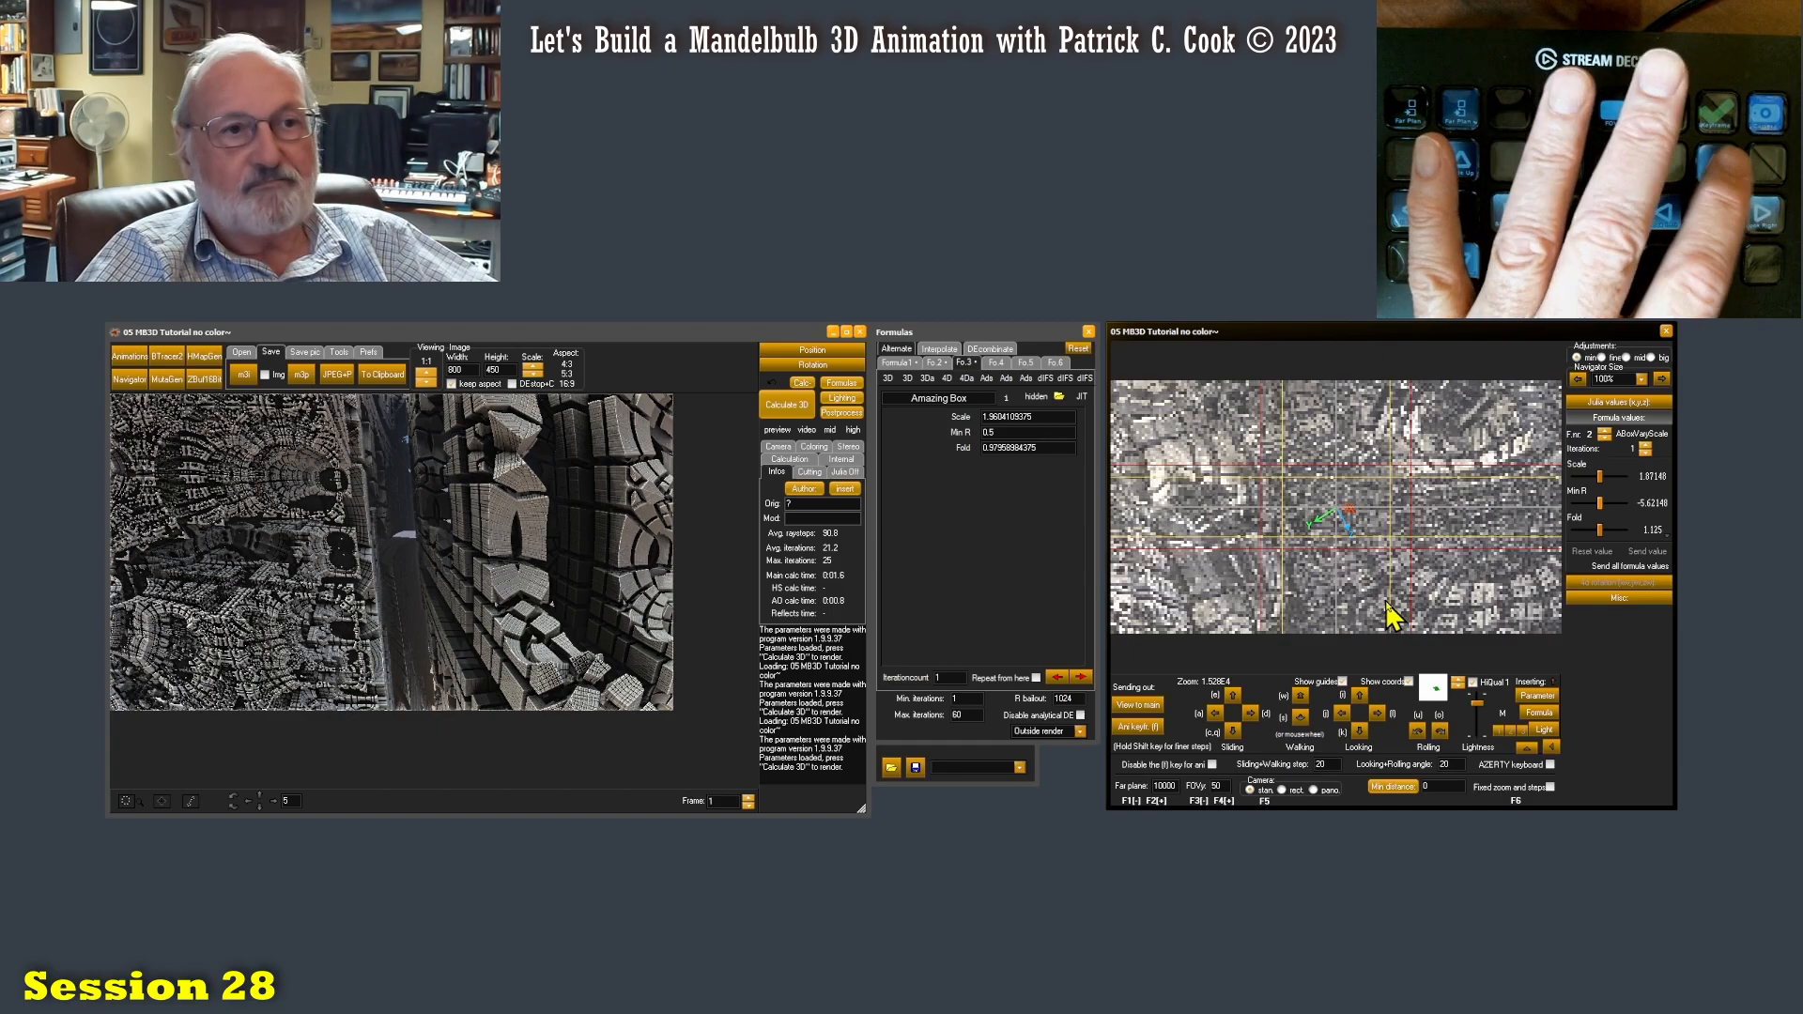
key("i")
key("i")
key("i")
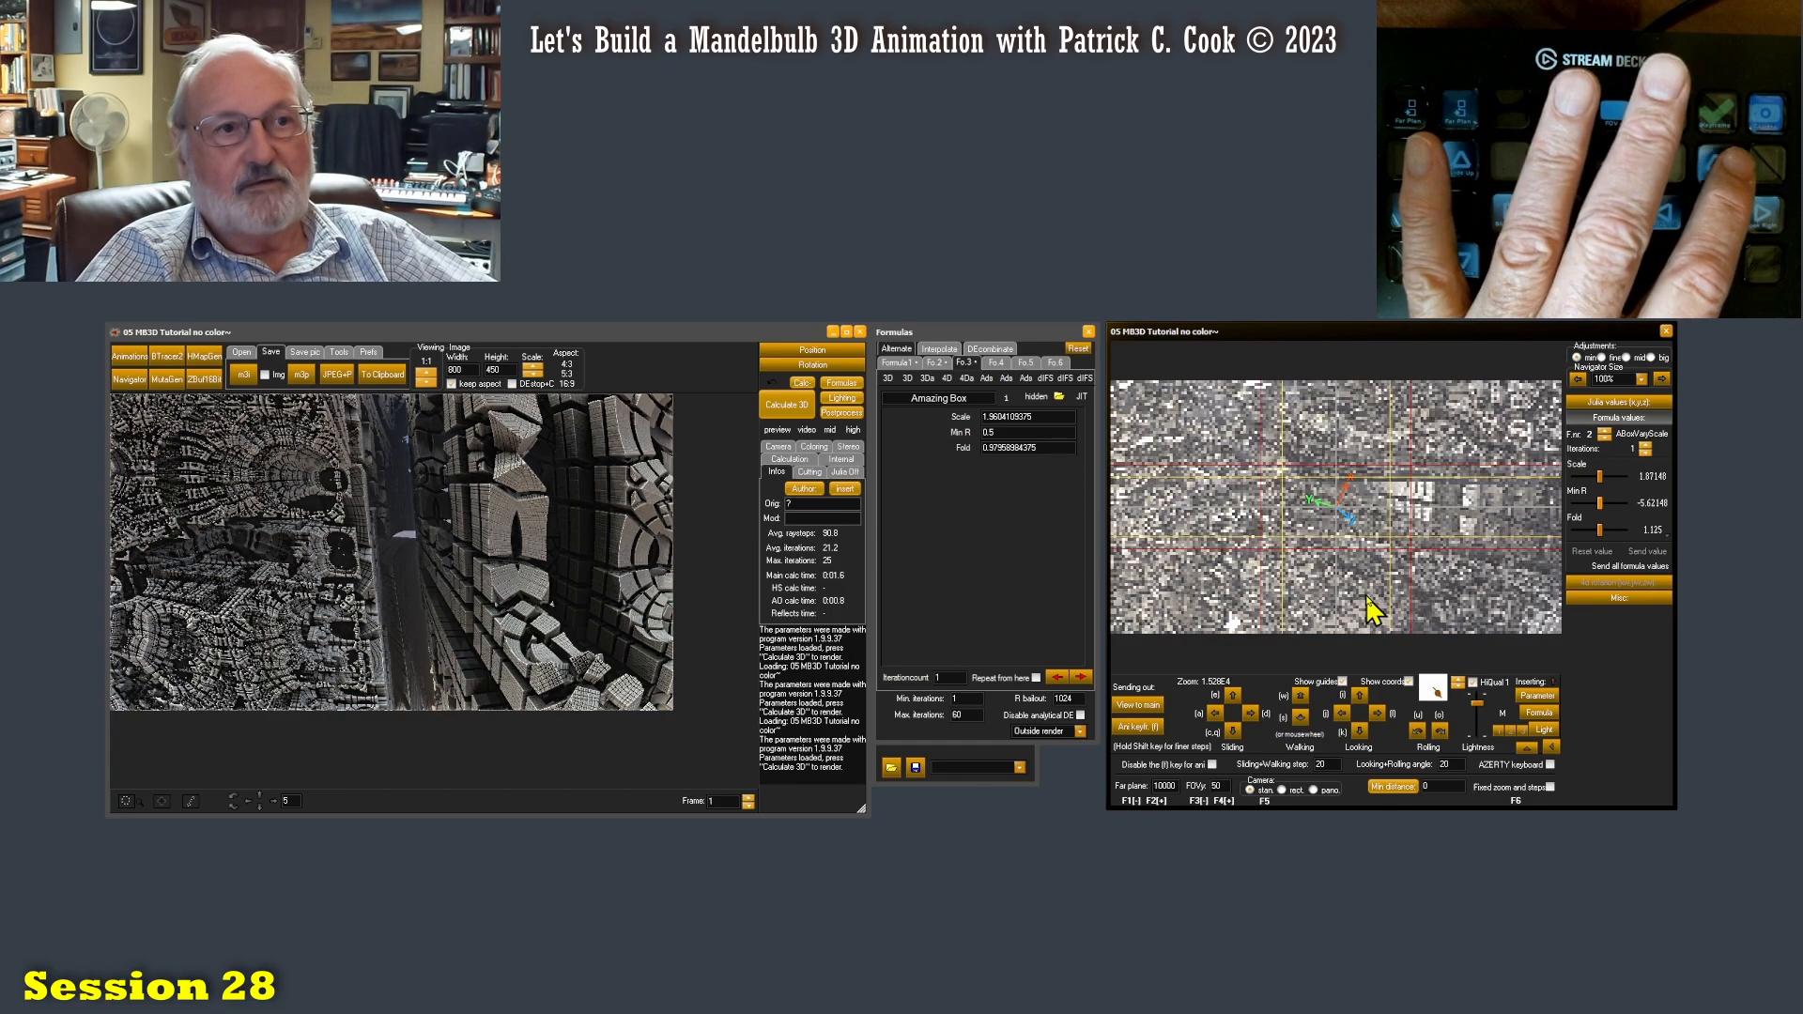
key("i")
key("i")
key("i")
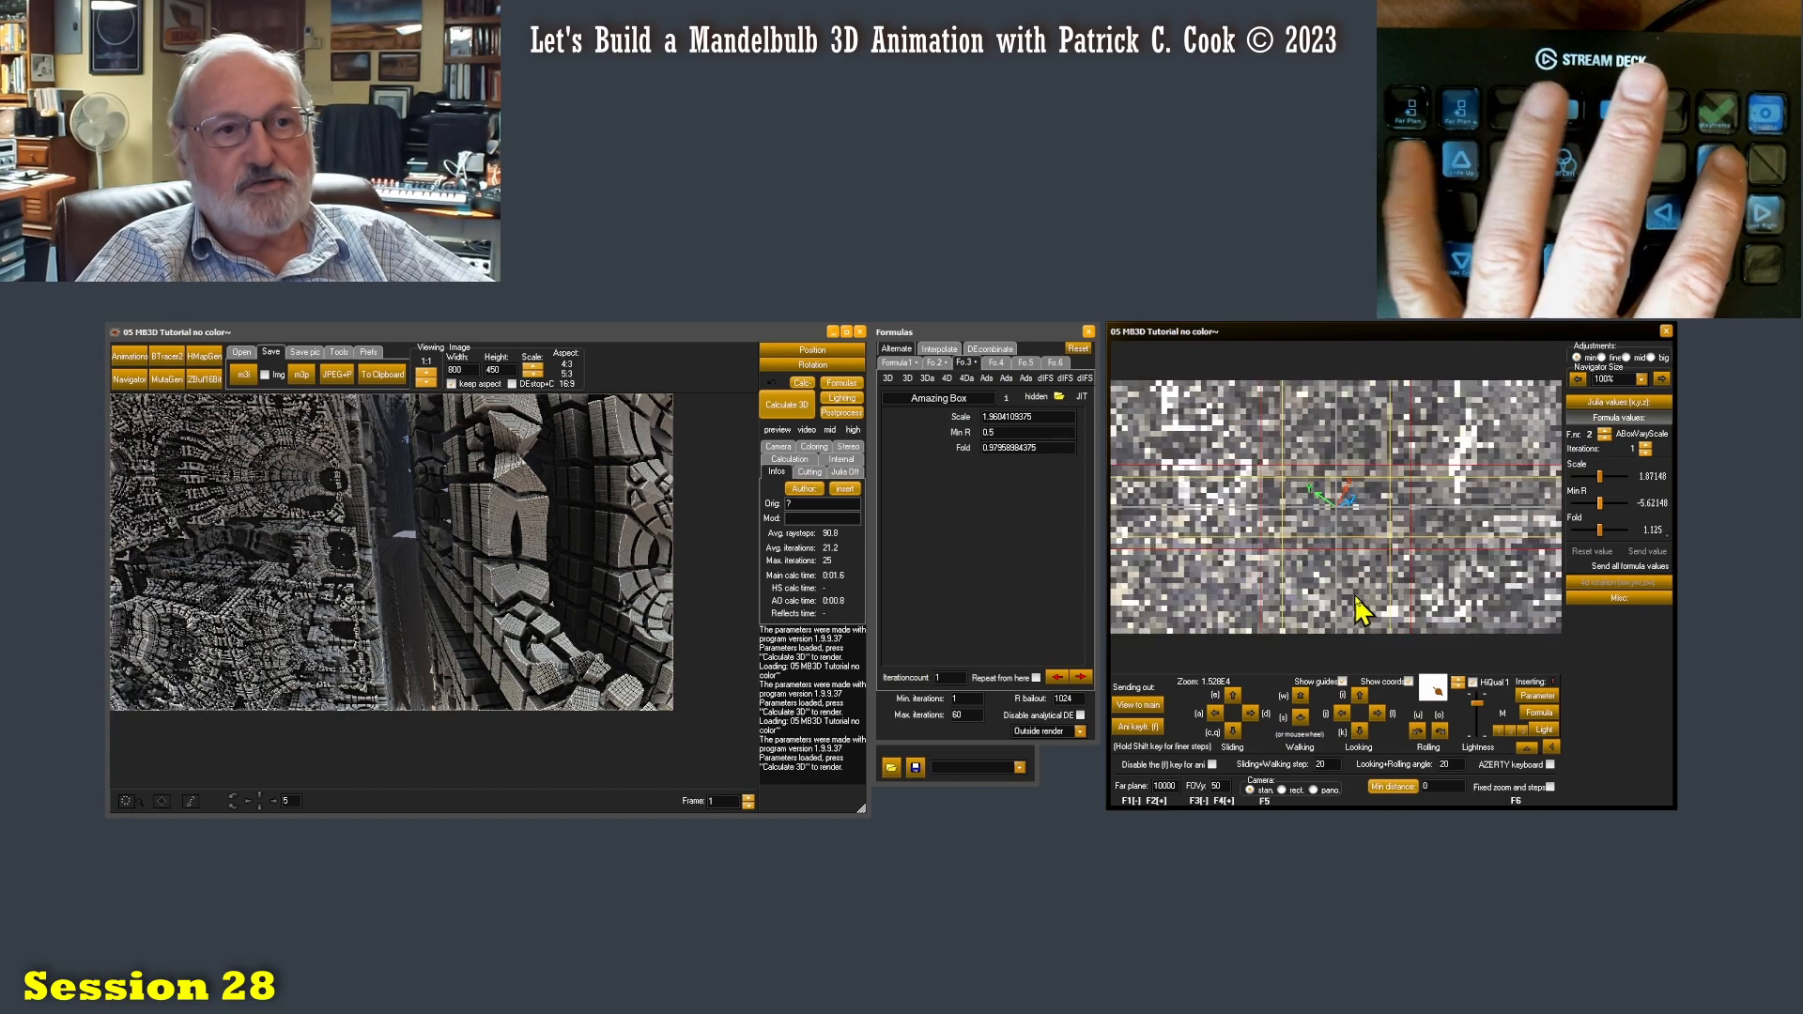
key("i")
key("i")
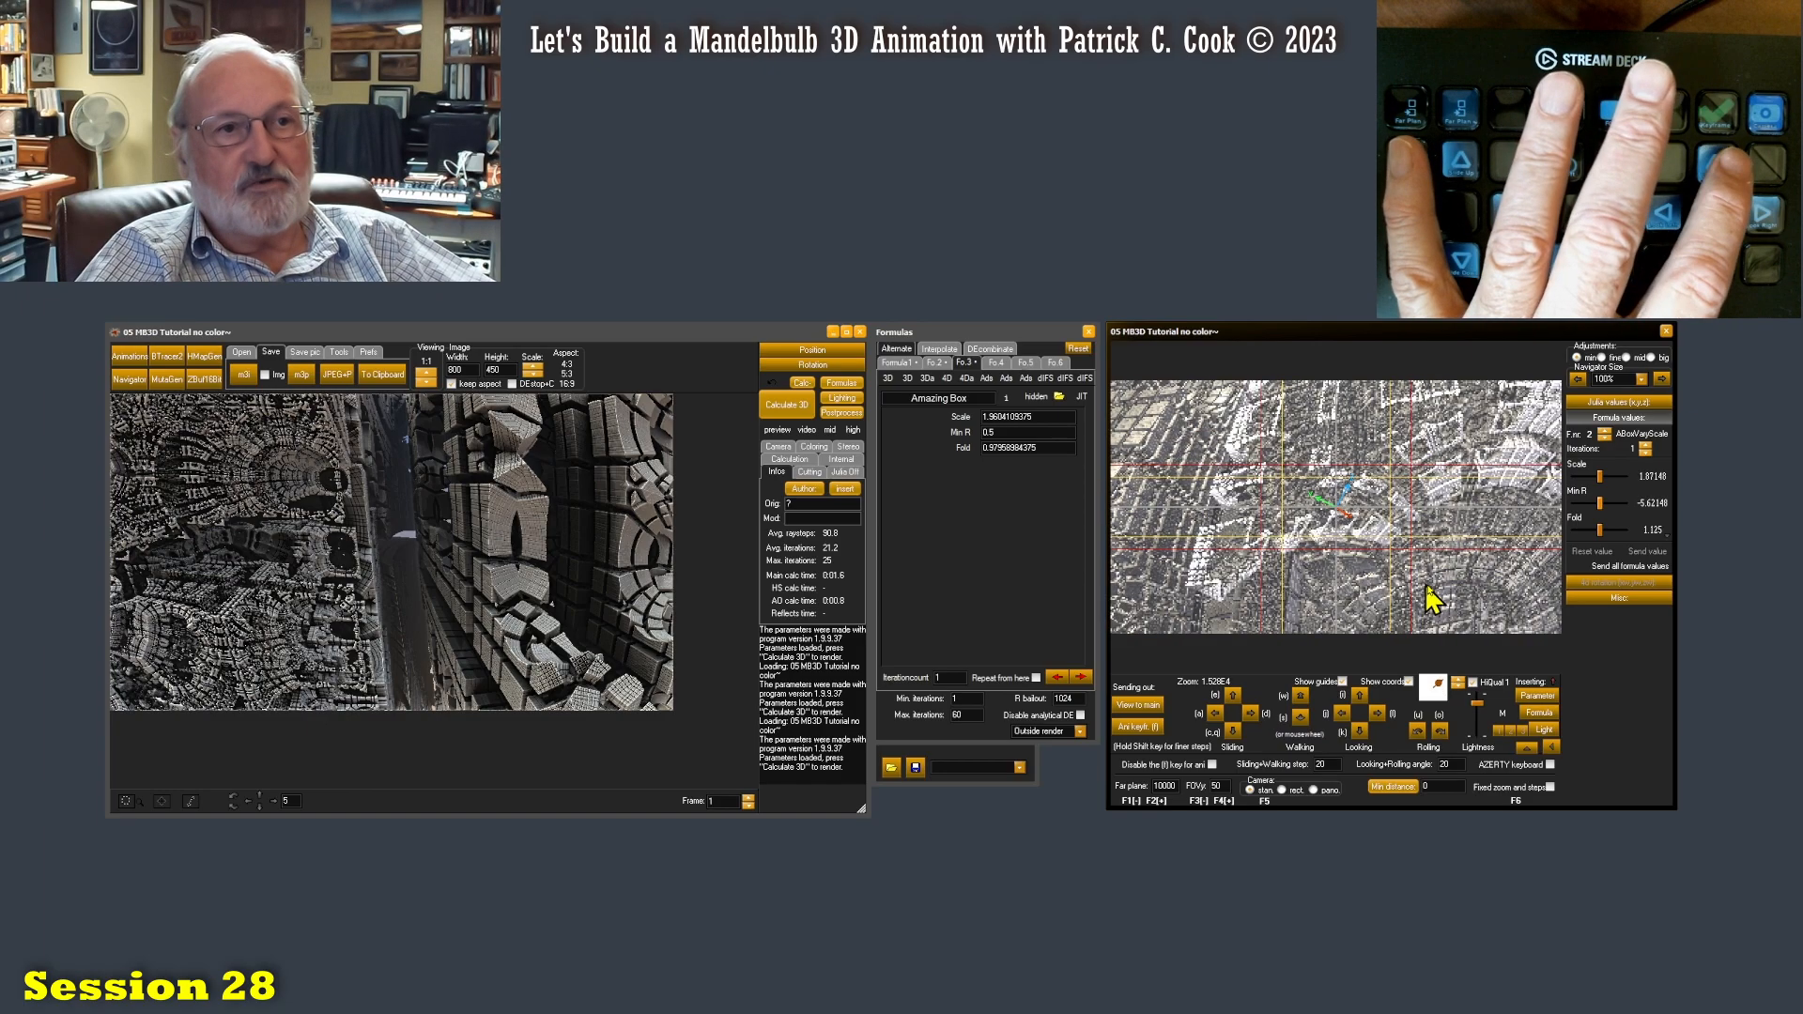
Tilt the Navigator camera's looking direction to the view along the converging rows of blocks and render it in the main window
key("i")
key("i")
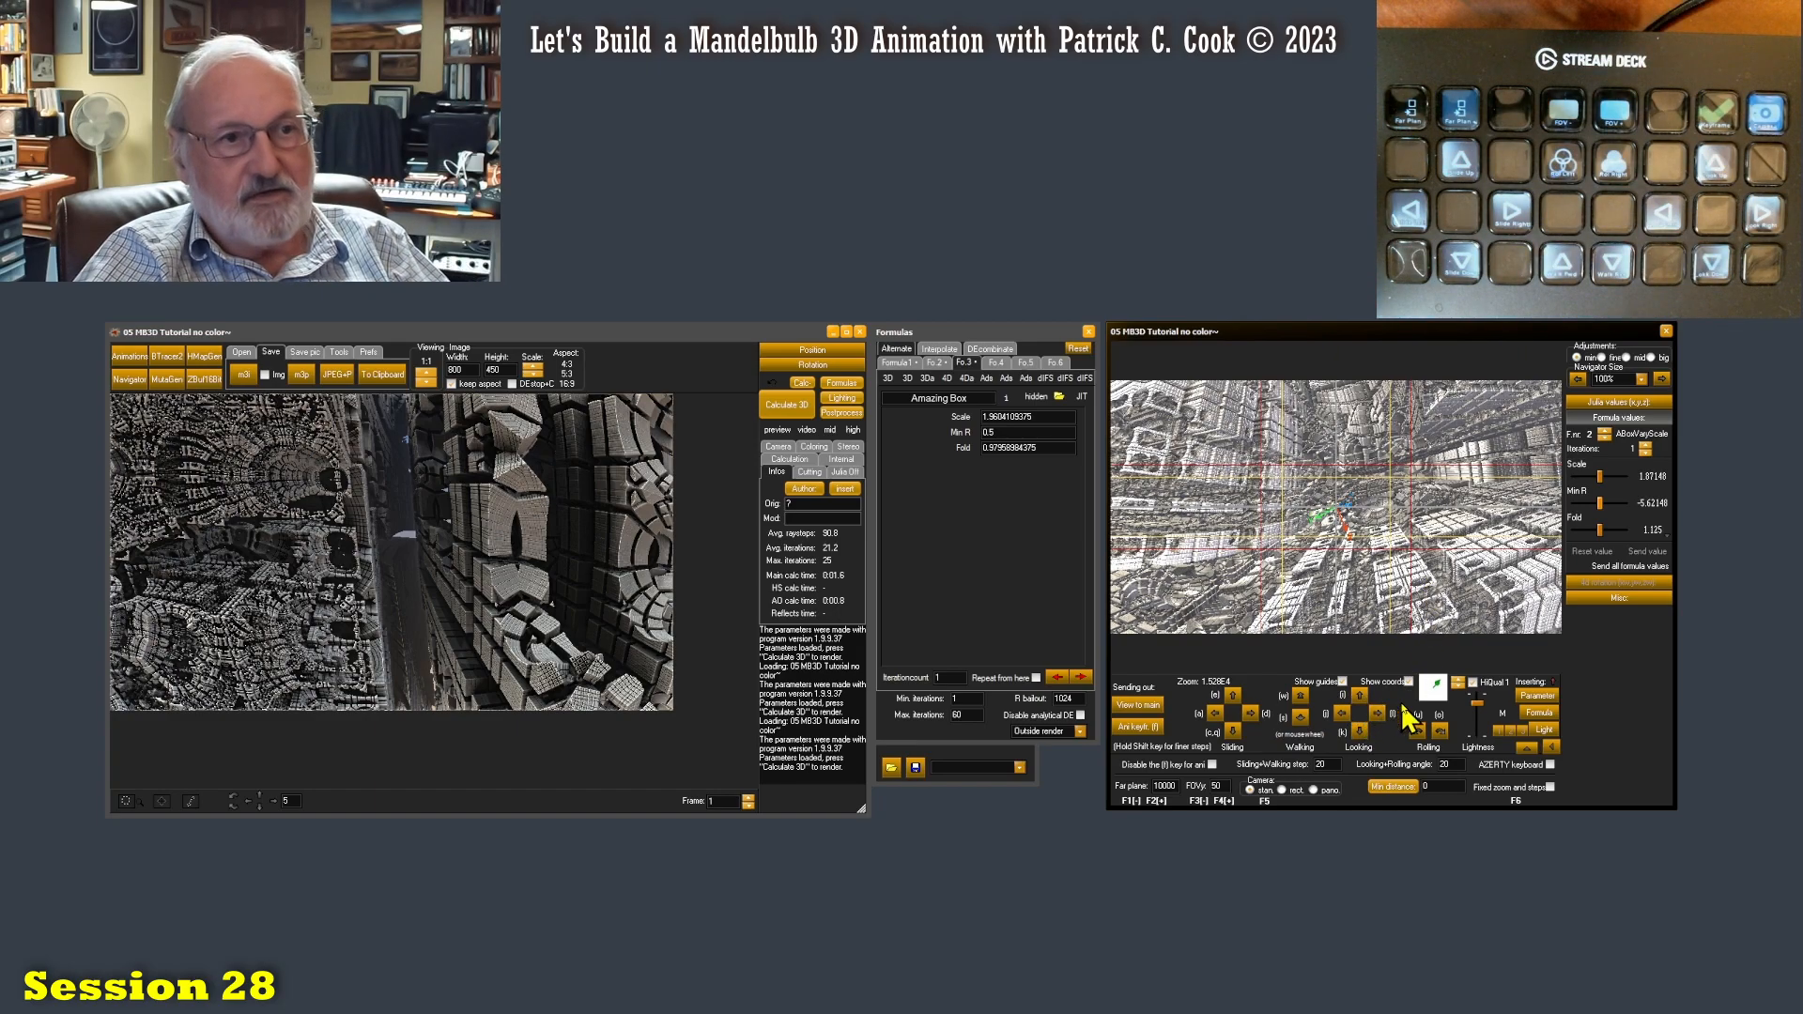
key("i")
key("i")
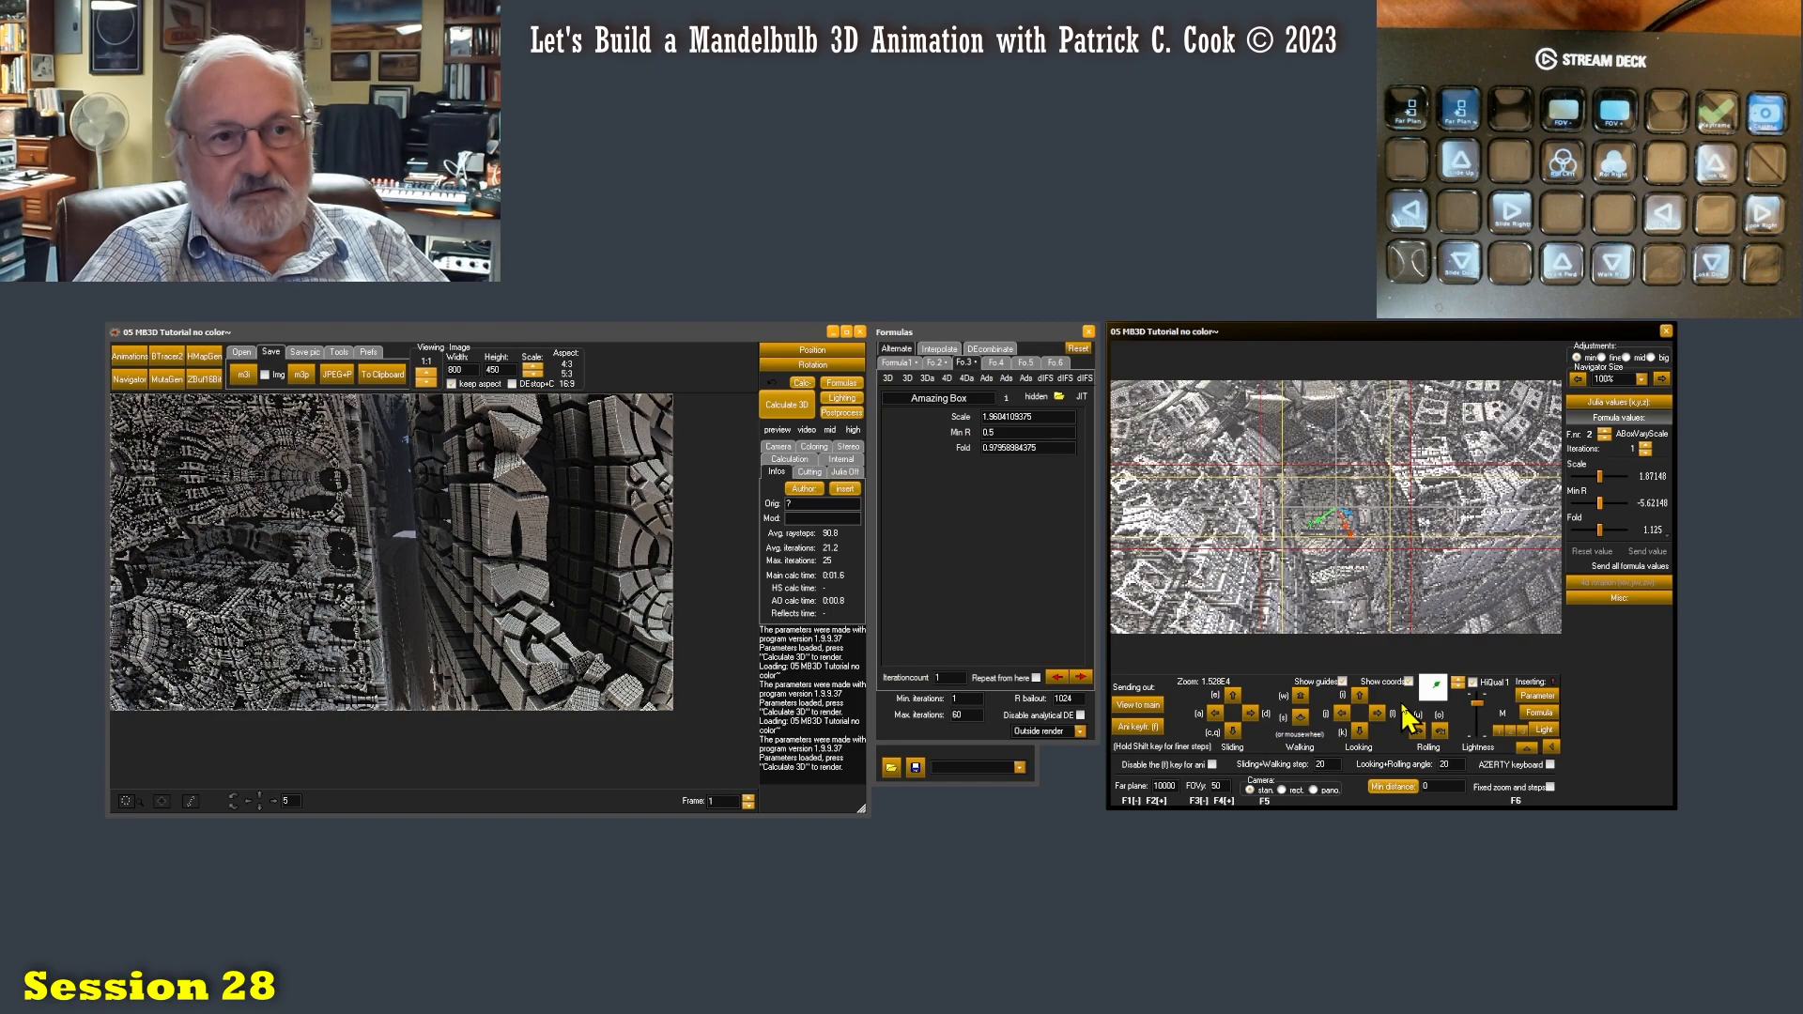
left_click(1360, 696)
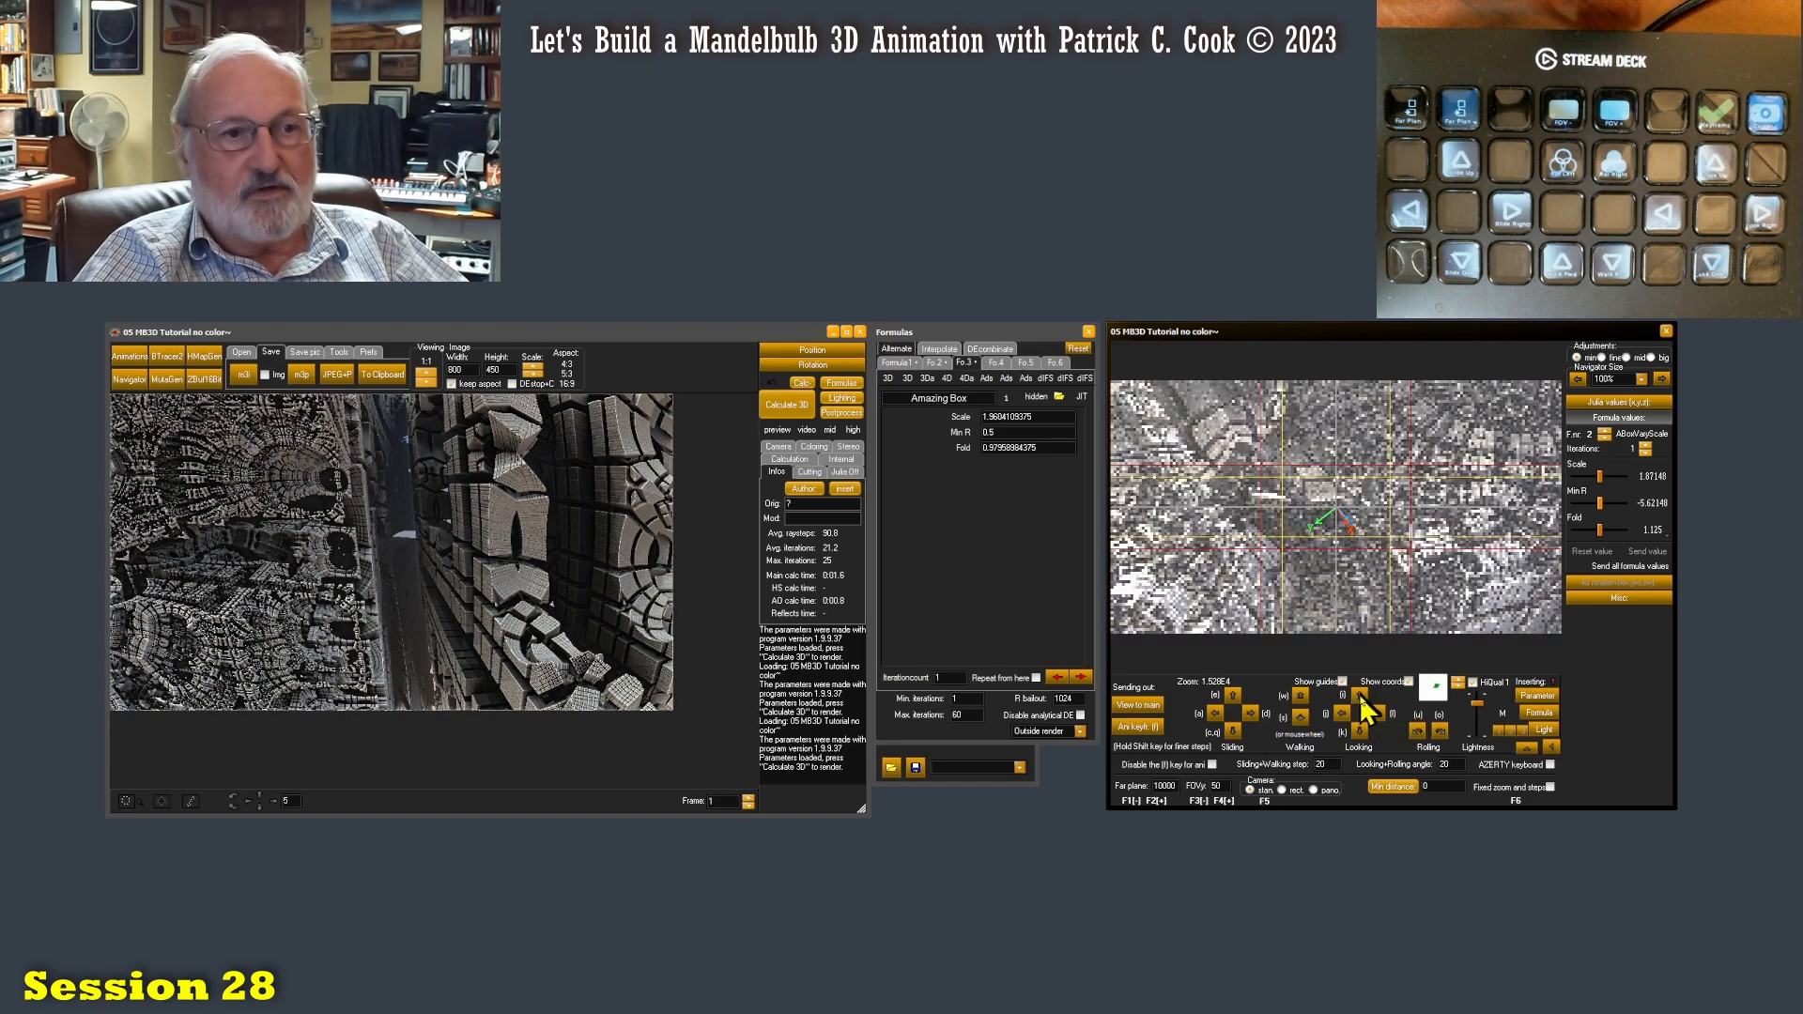
left_click(1360, 731)
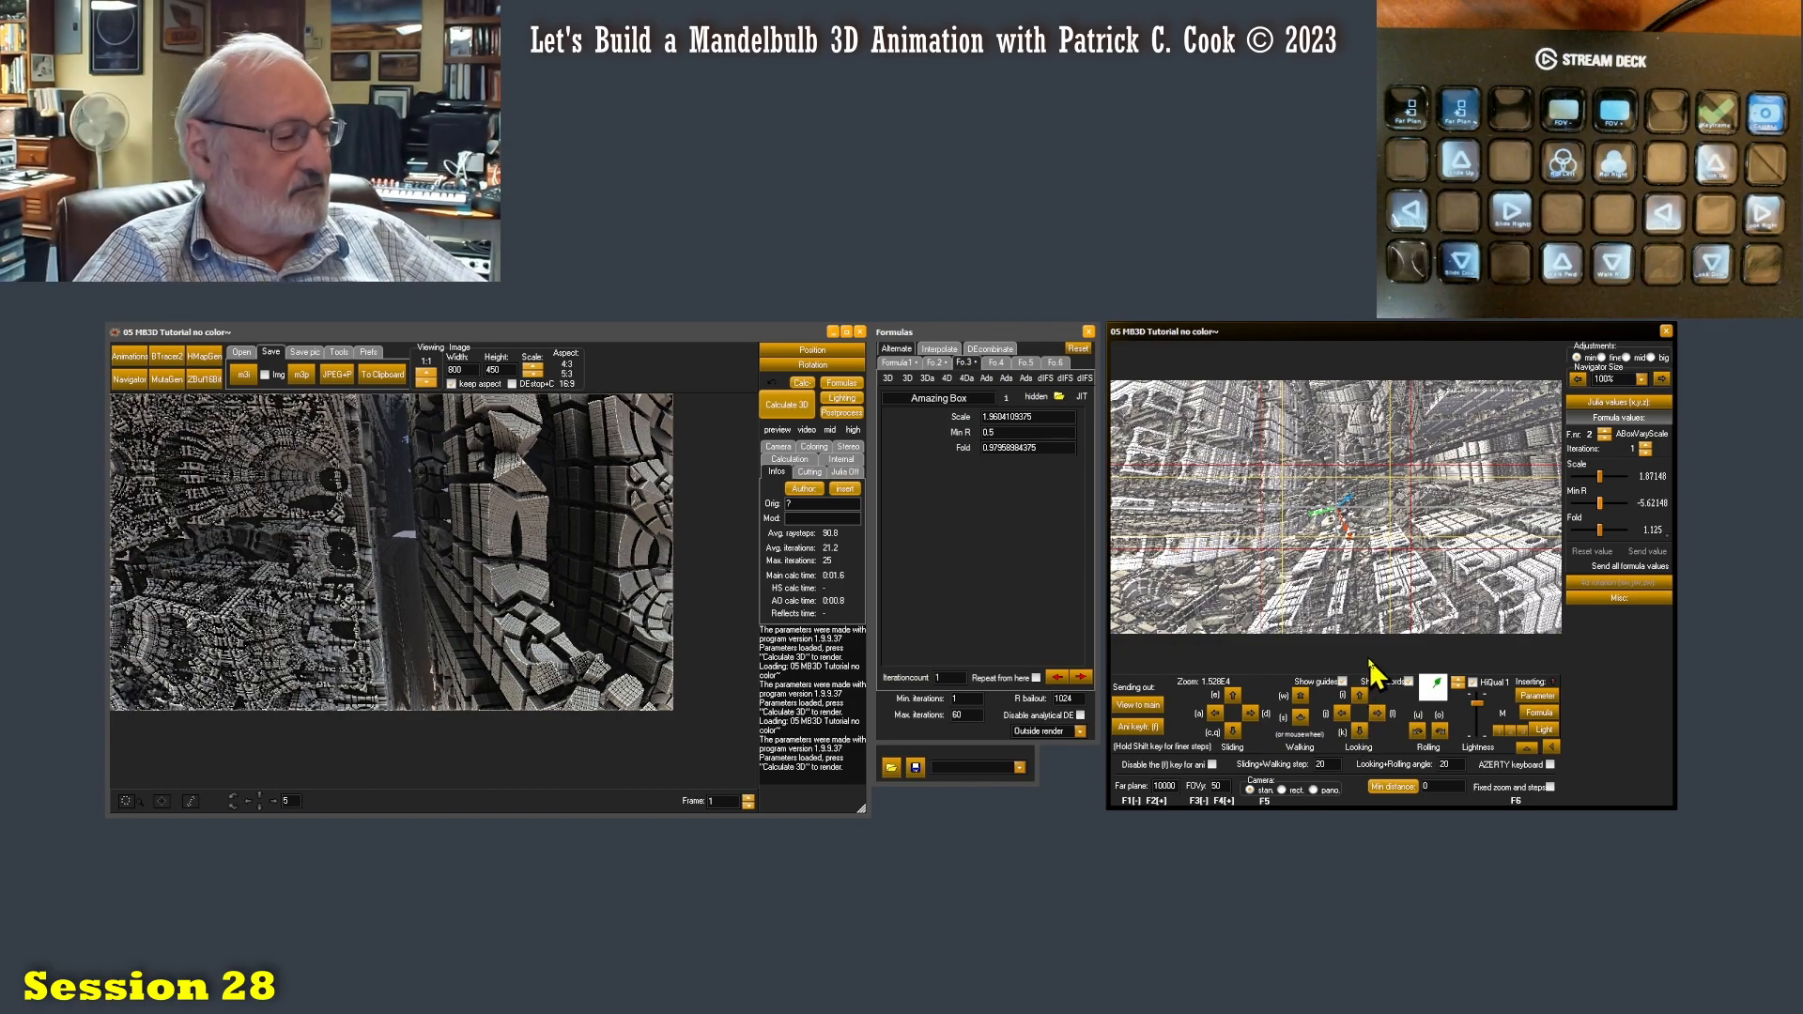
left_click(1130, 703)
left_click(783, 398)
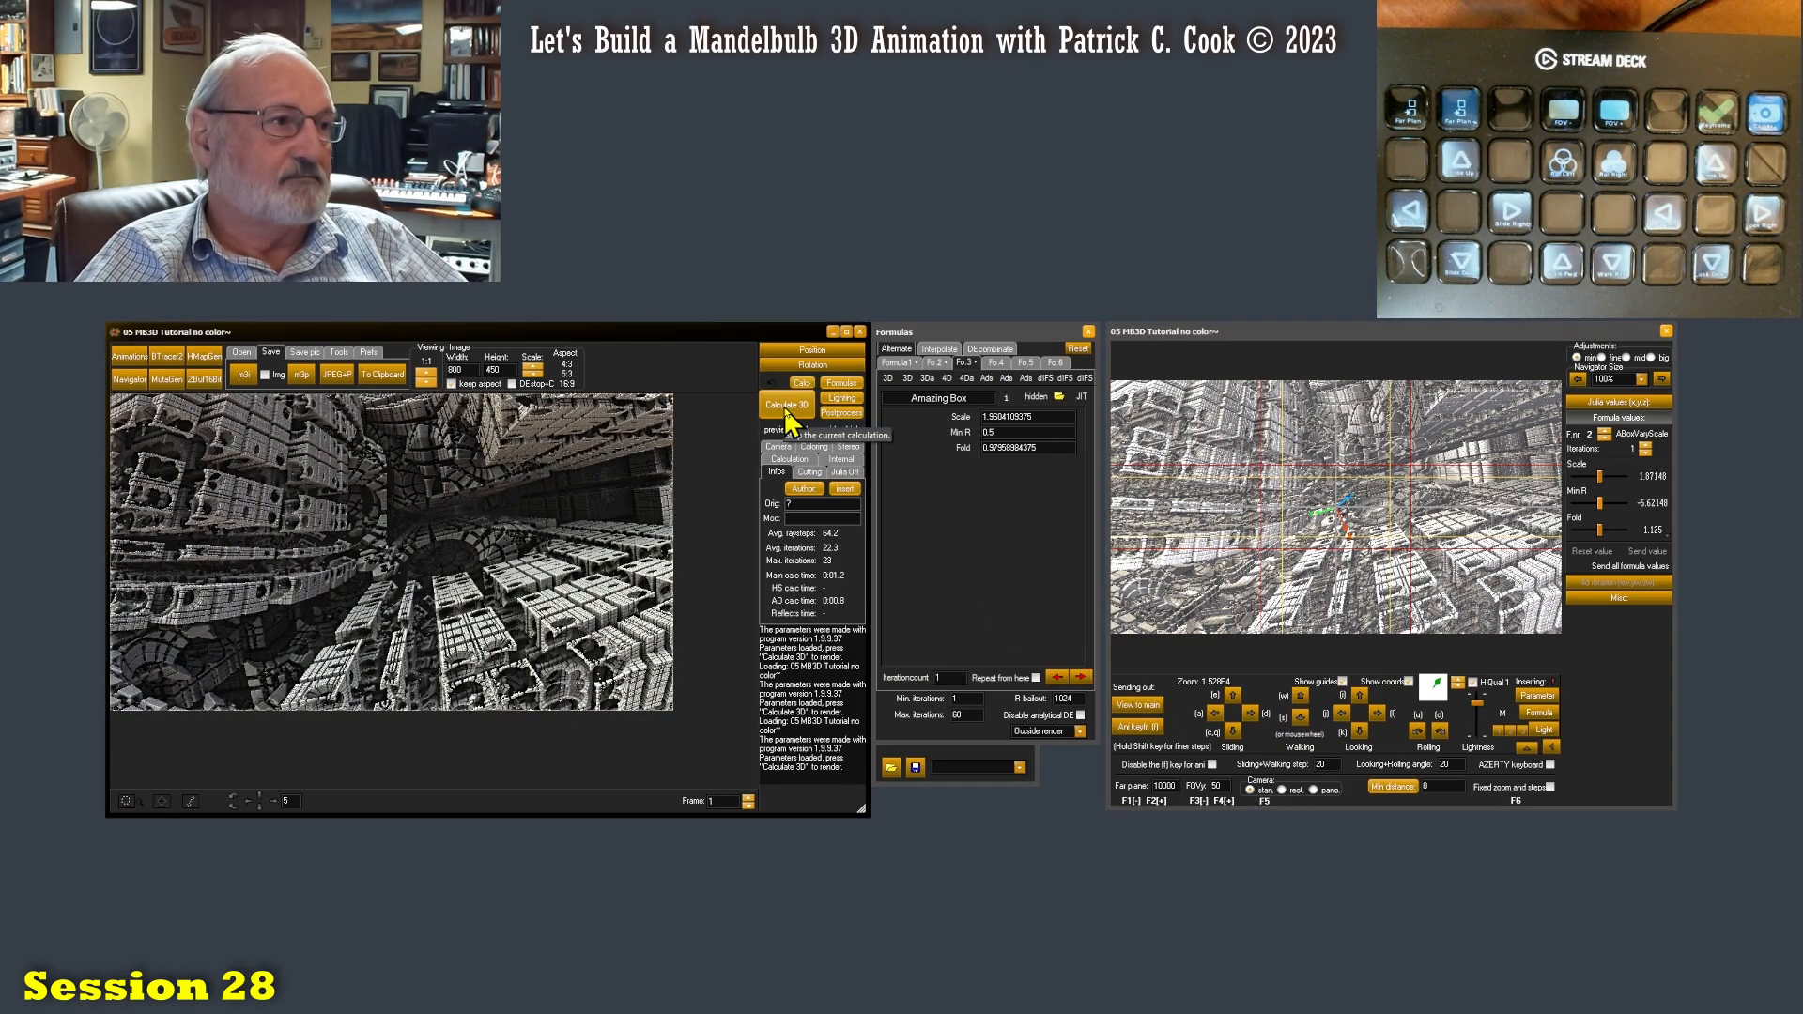
Walk the Navigator camera backward from the dense blocks to a view with sky gaps between the structures, and render it in the main window
left_click(1386, 332)
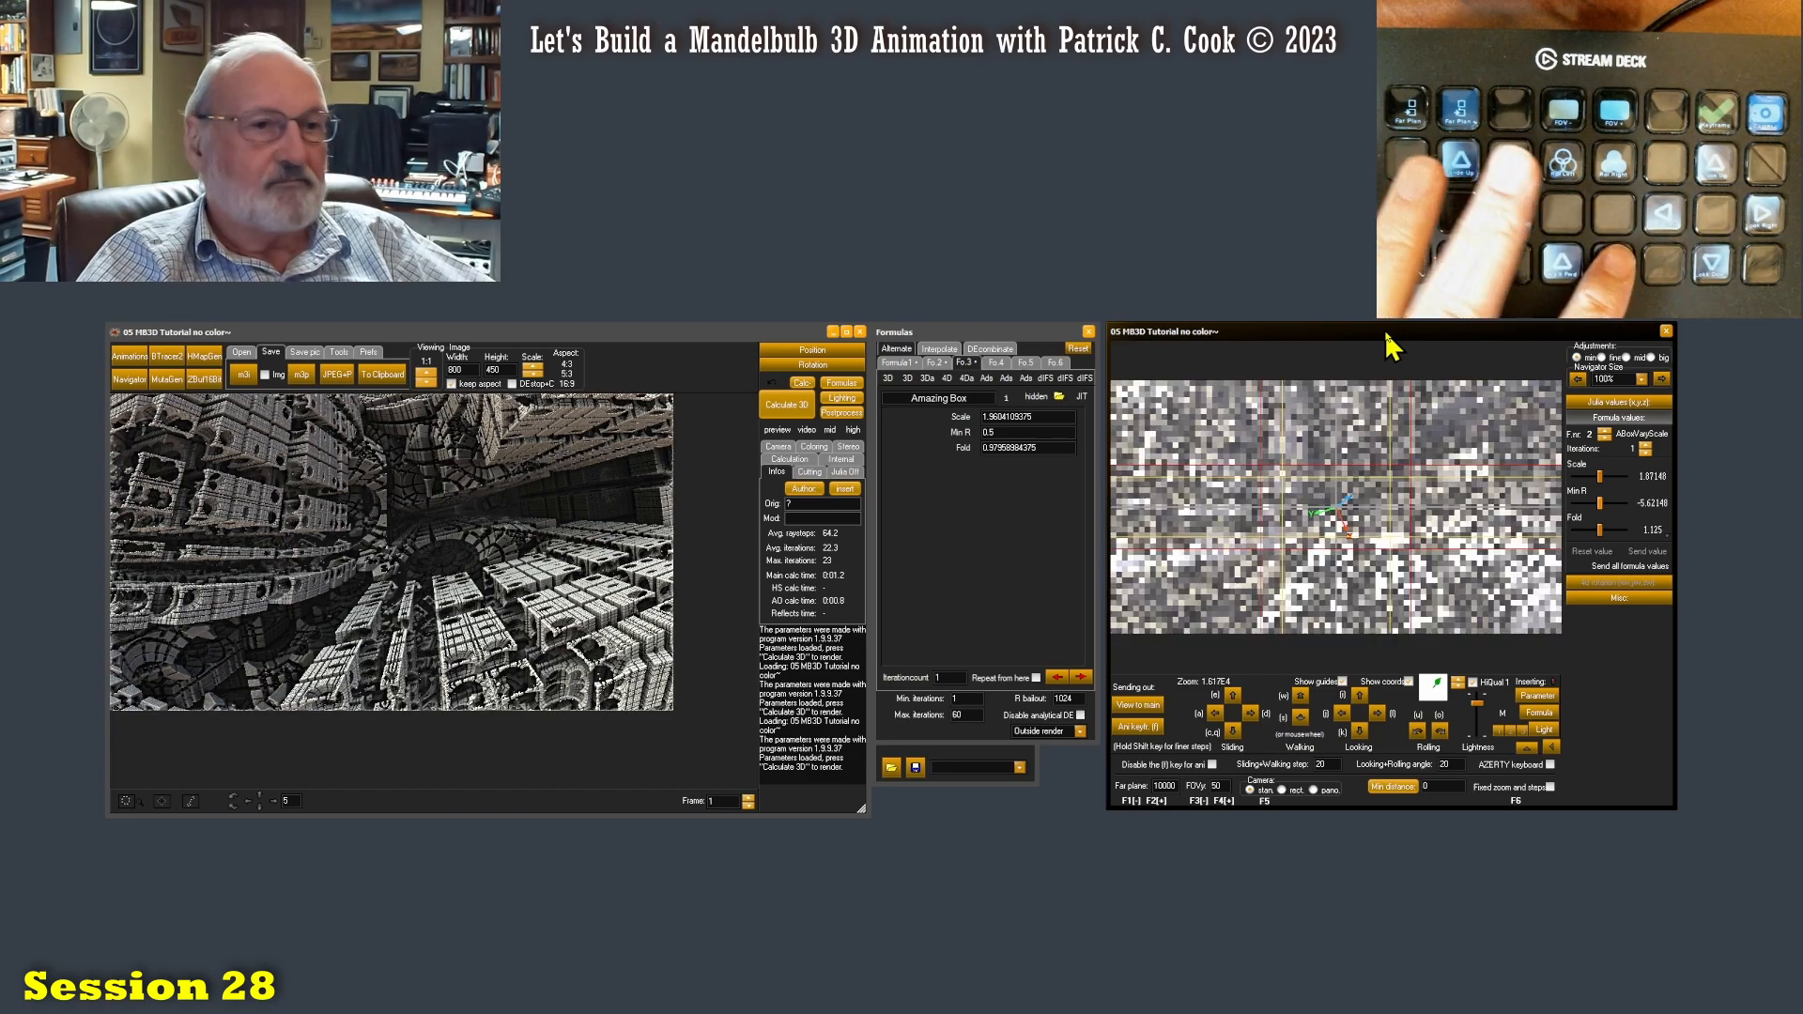
key("s")
key("s")
key("s")
key("s")
key("s")
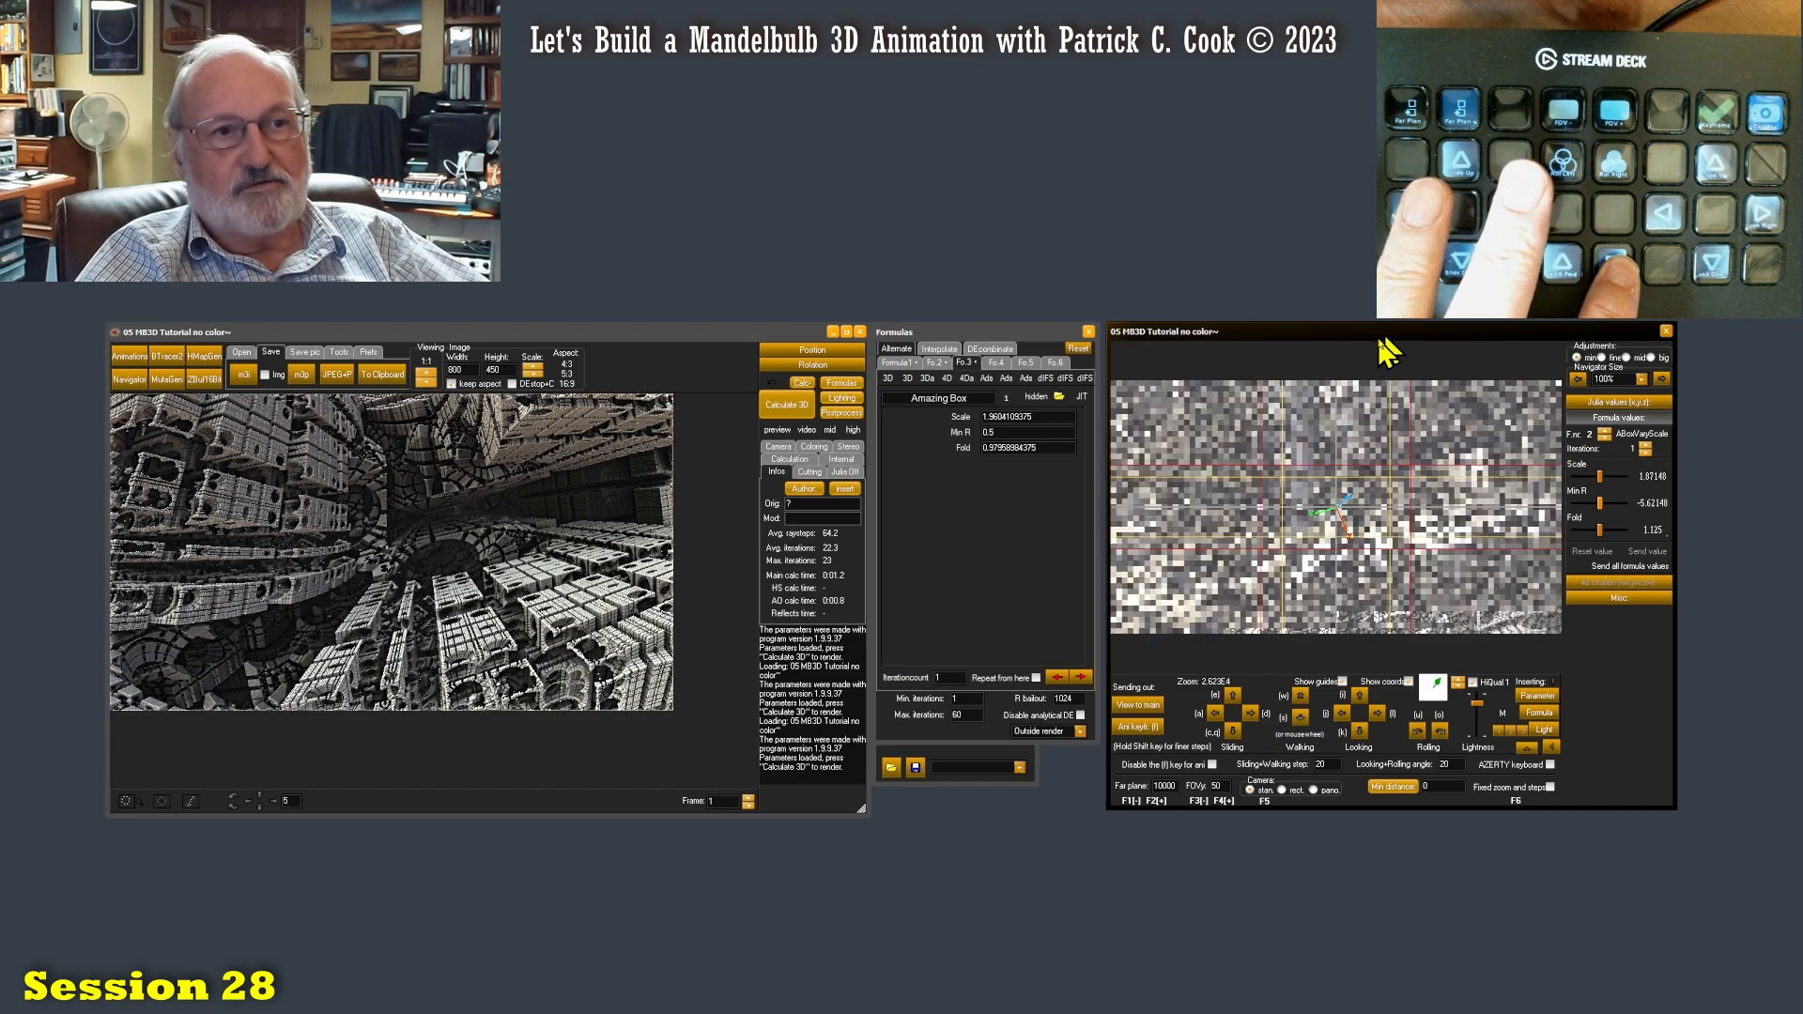
key("s")
key("s")
key("s")
key("s")
key("s")
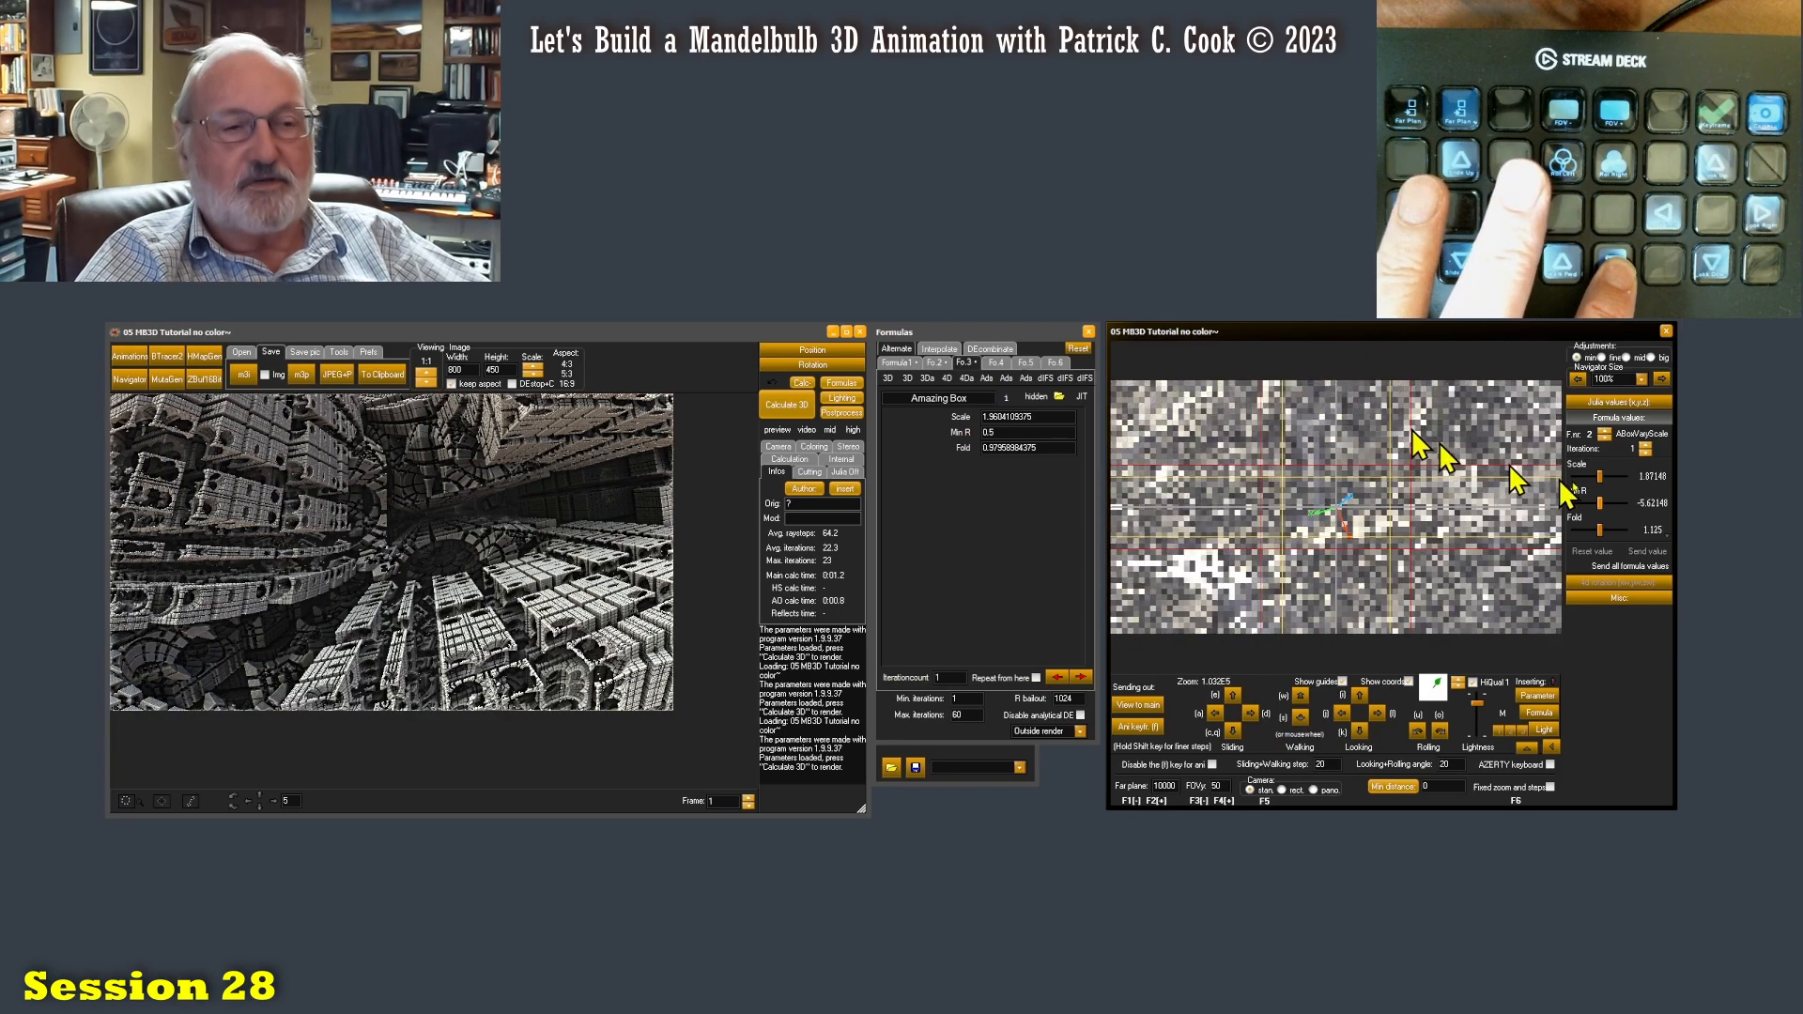
key("s")
key("s")
key("s")
key("s")
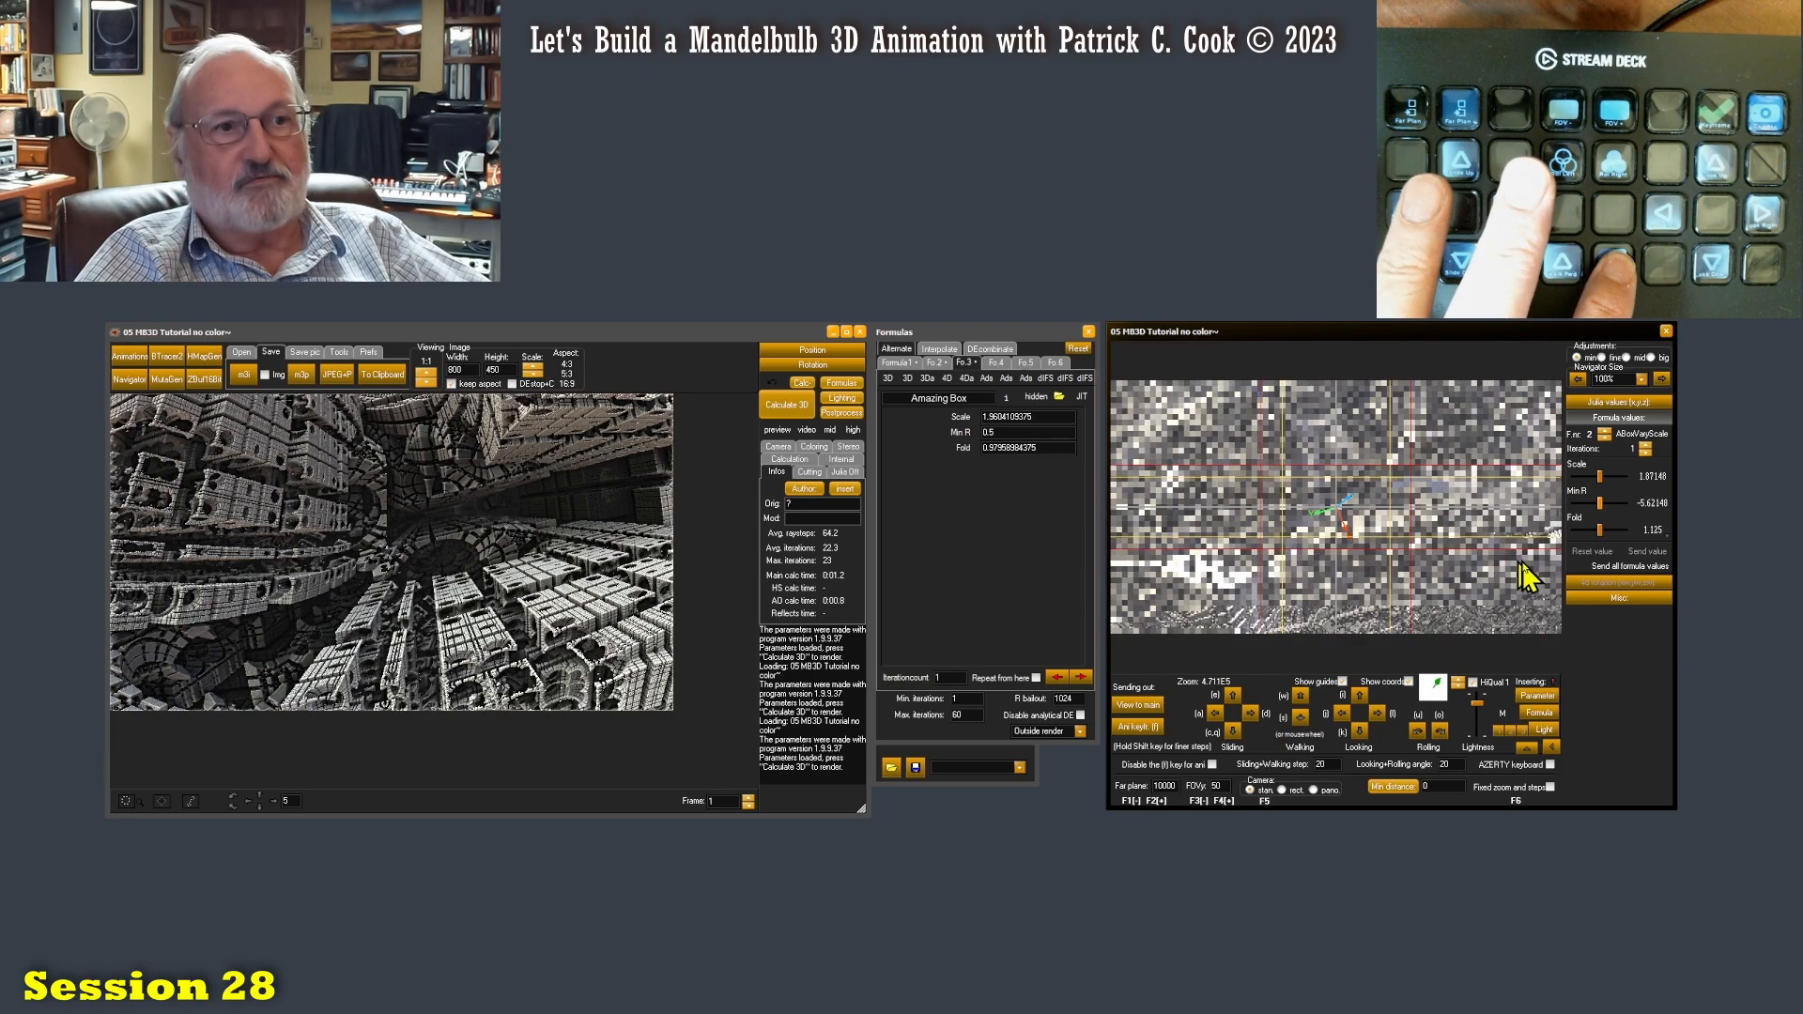
key("s")
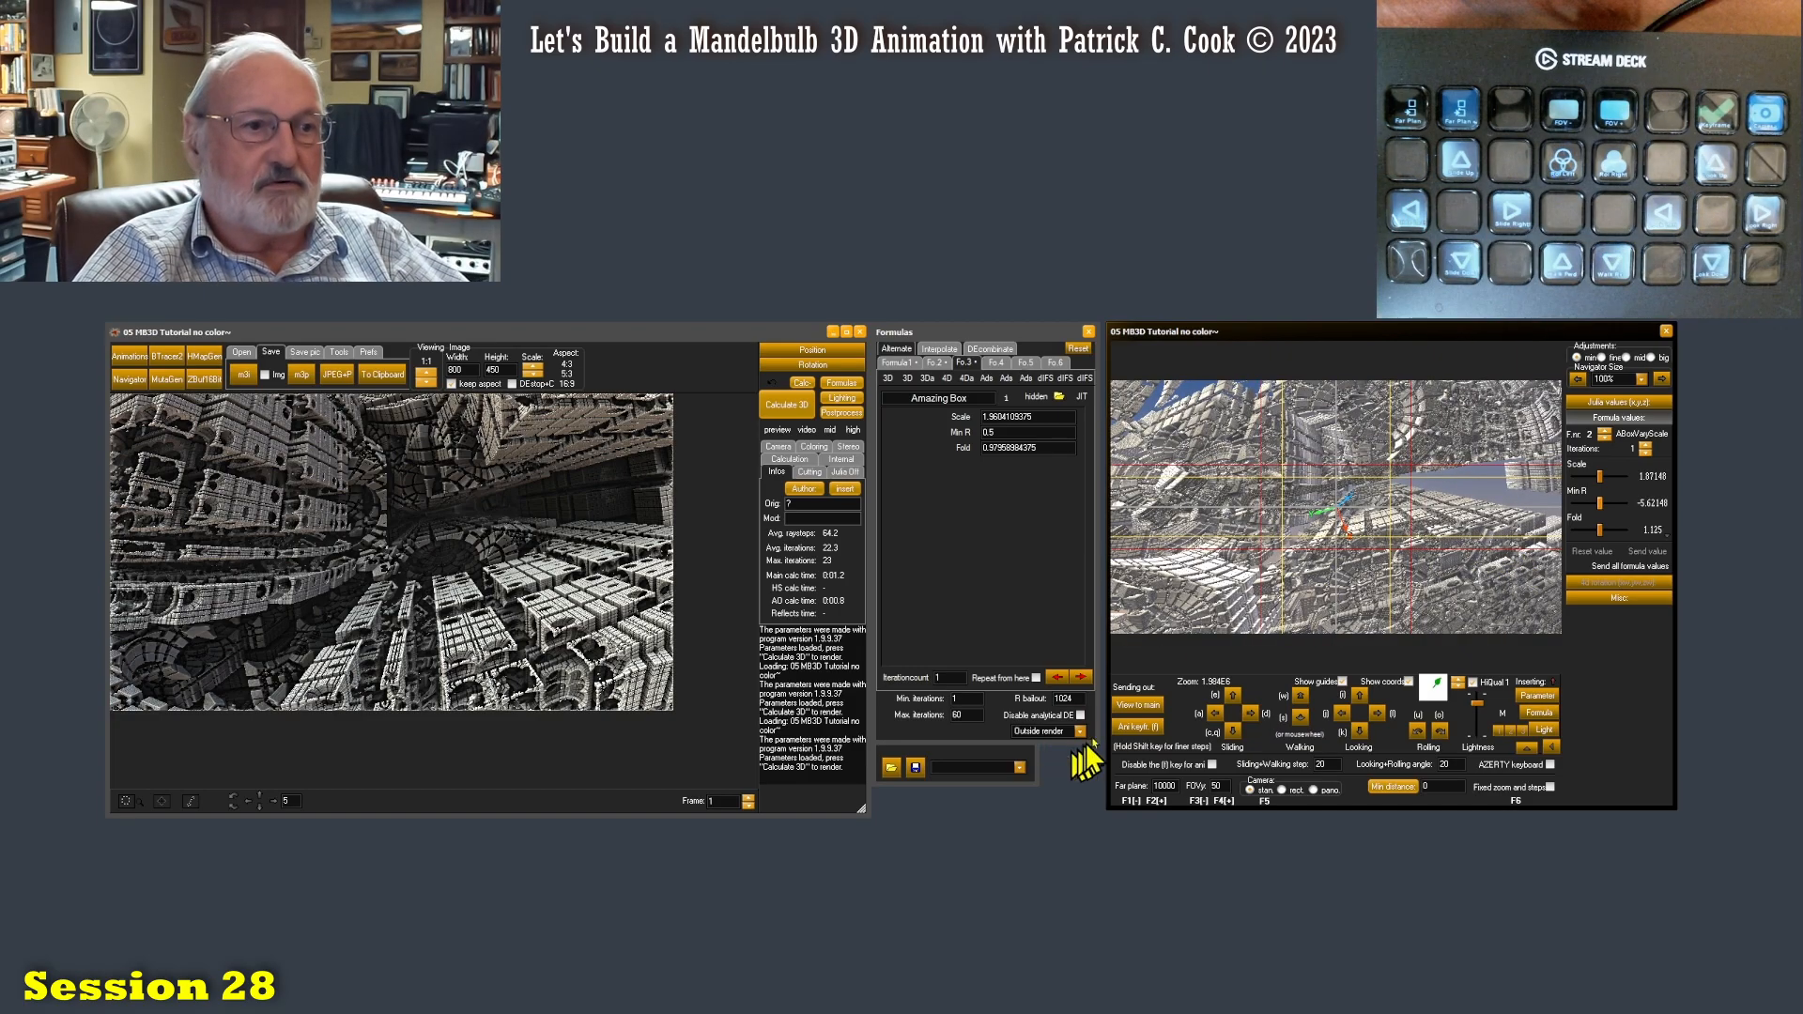
left_click(1129, 702)
left_click(793, 410)
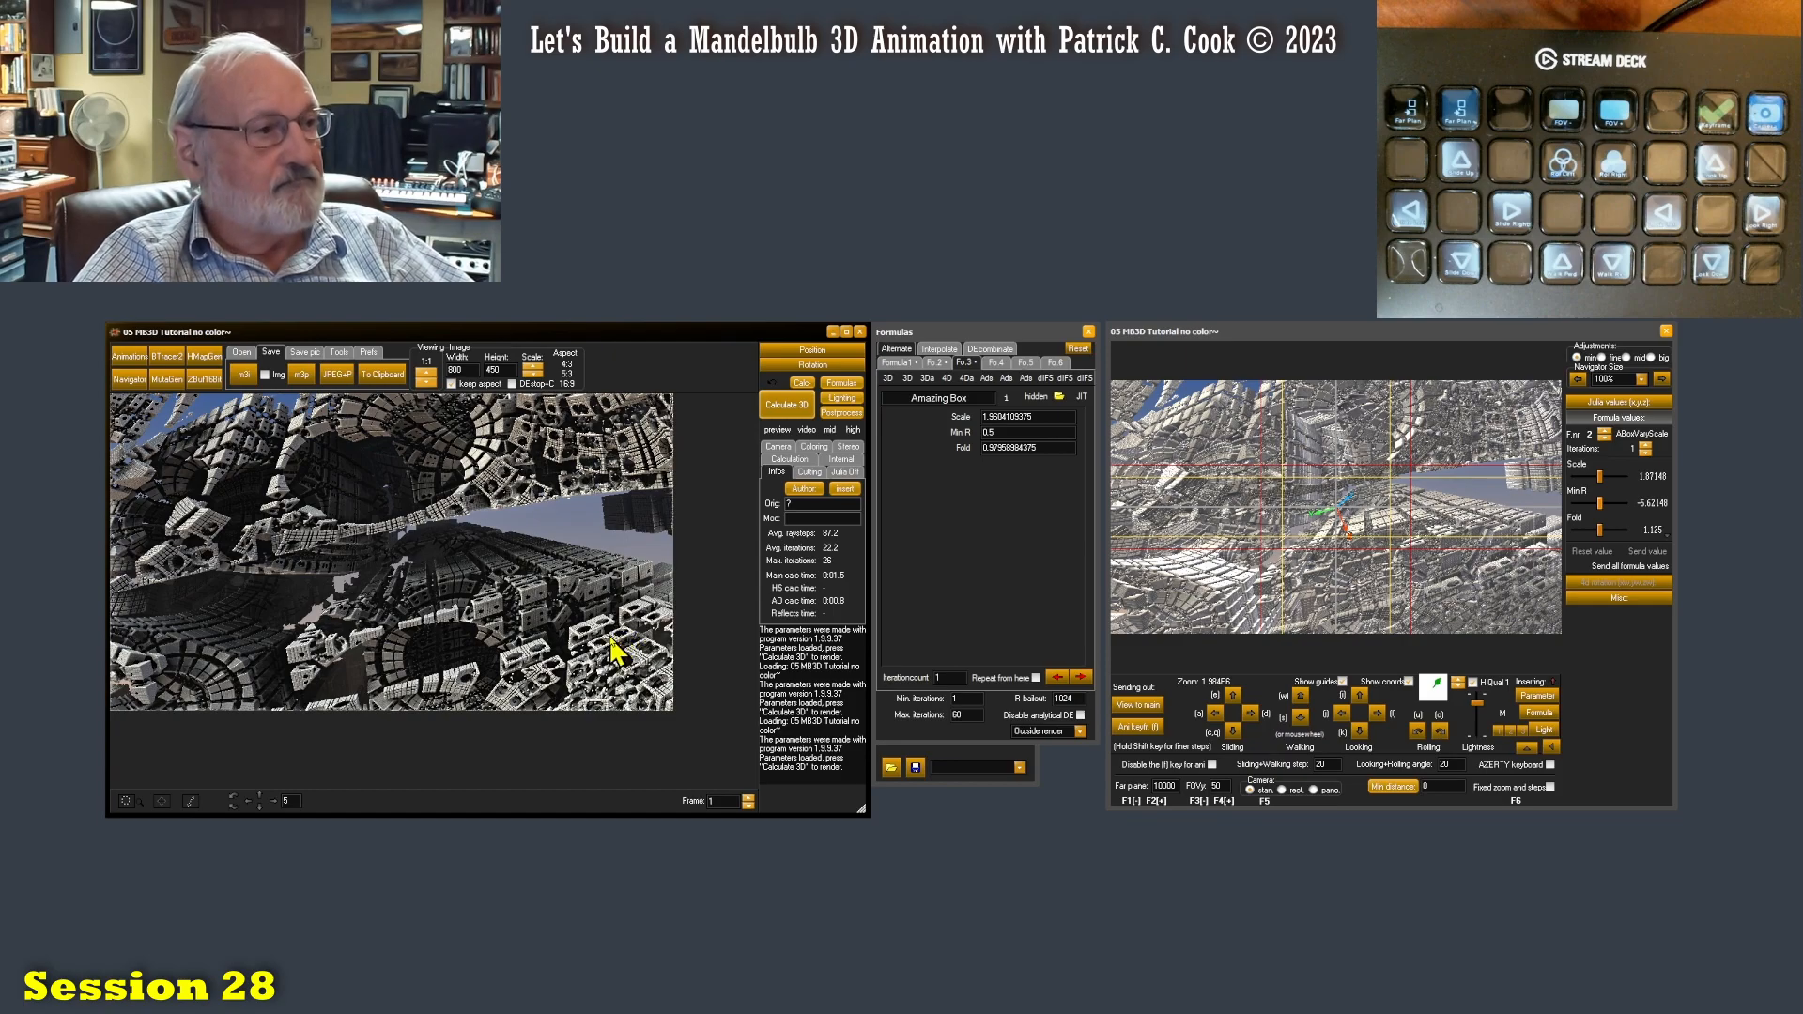
Set the Navigator's vertical field of view (FOVy) to 30 and send the narrower view to the main window for rendering
left_click(1343, 331)
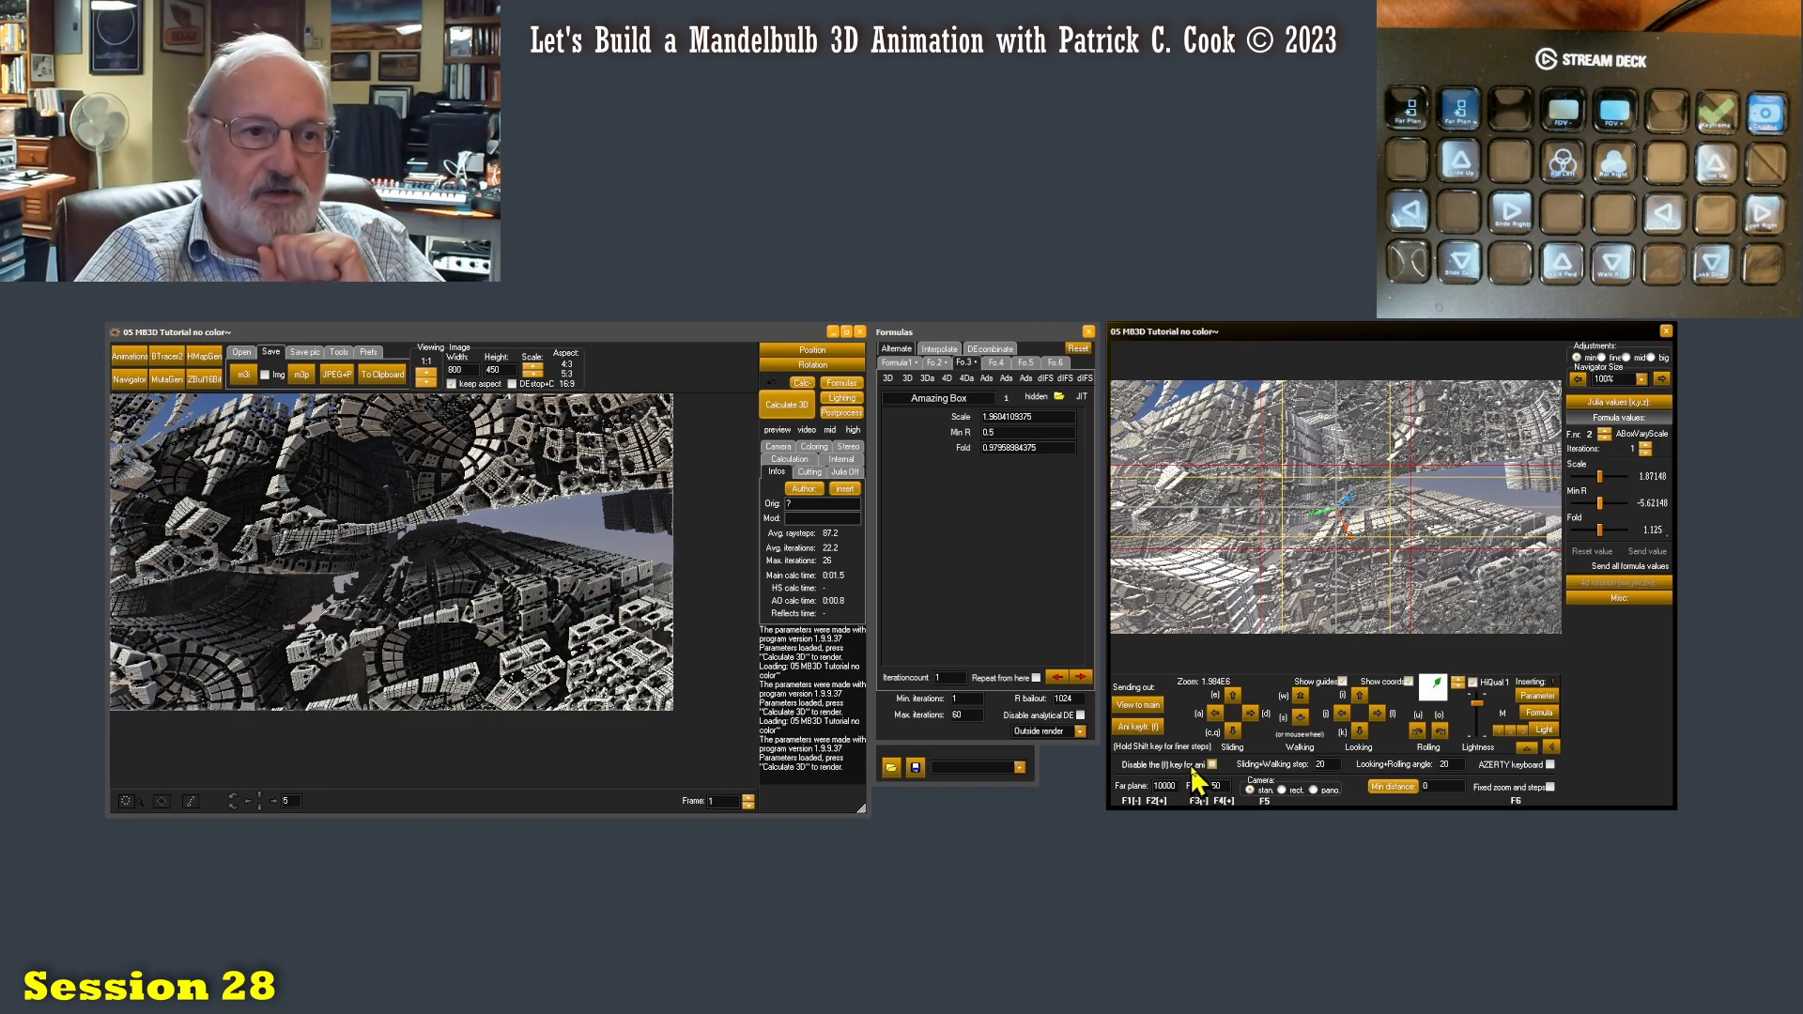
double_click(1223, 784)
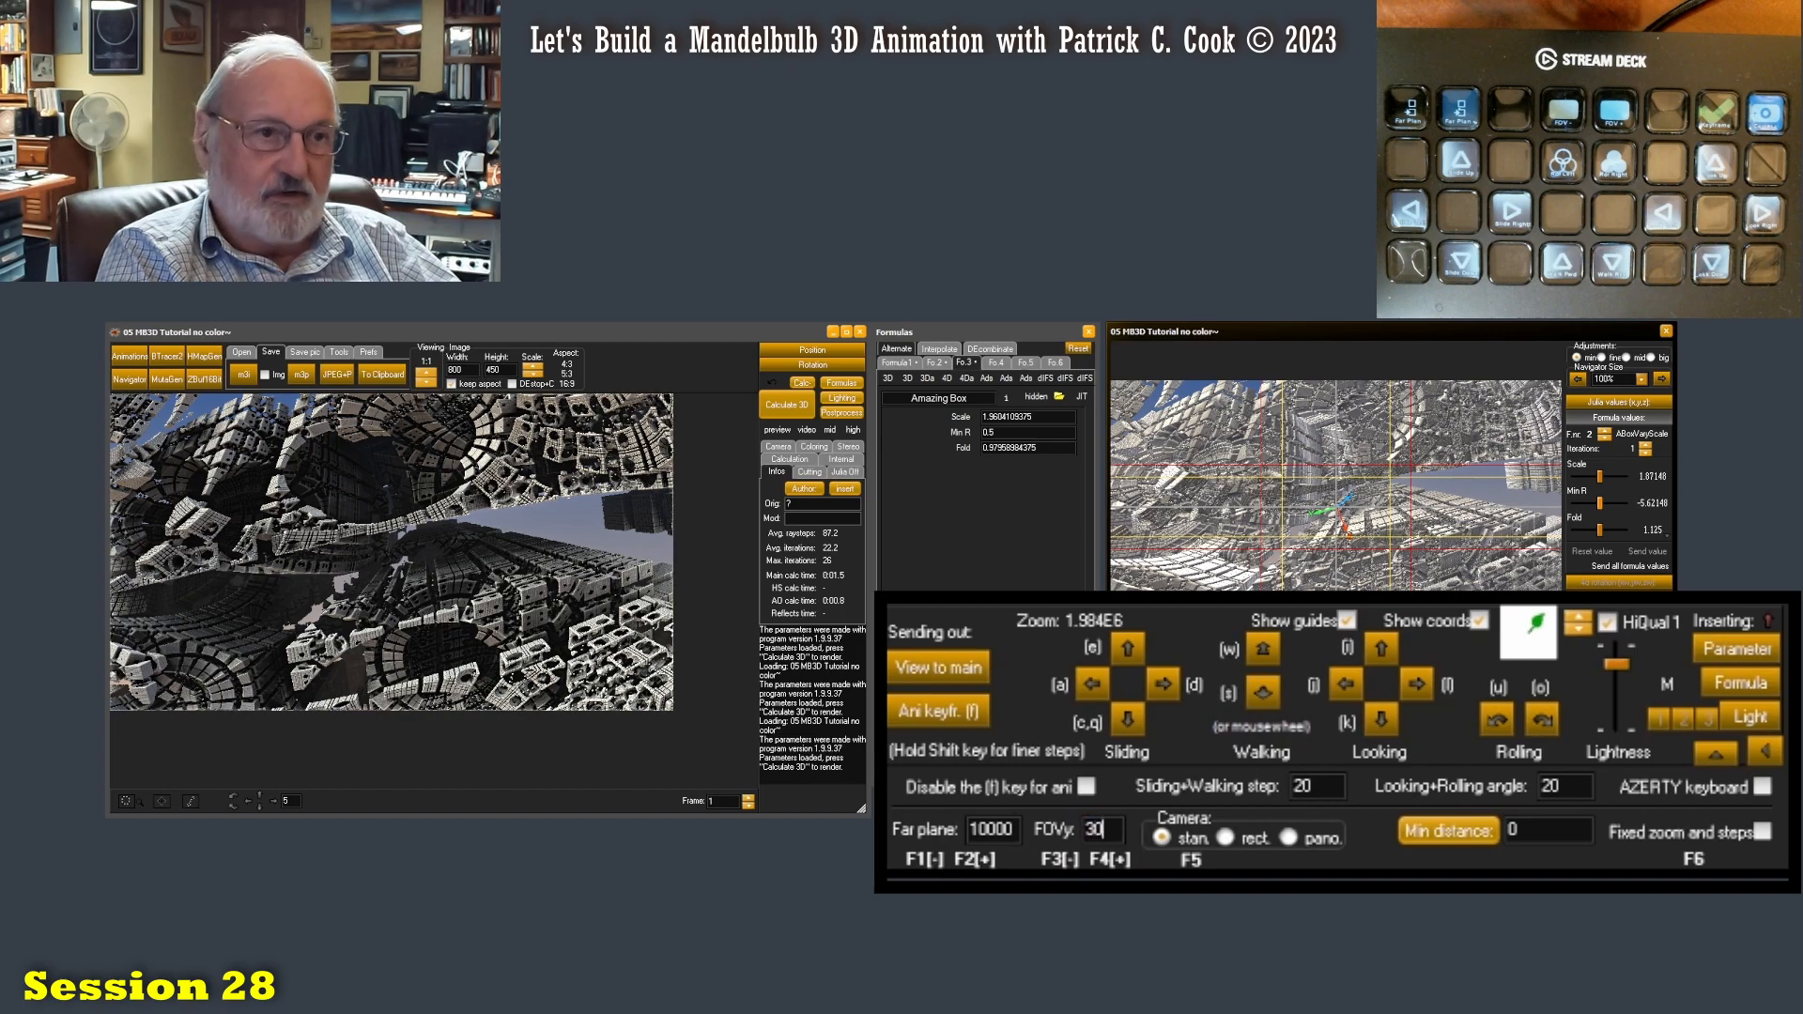
type("0")
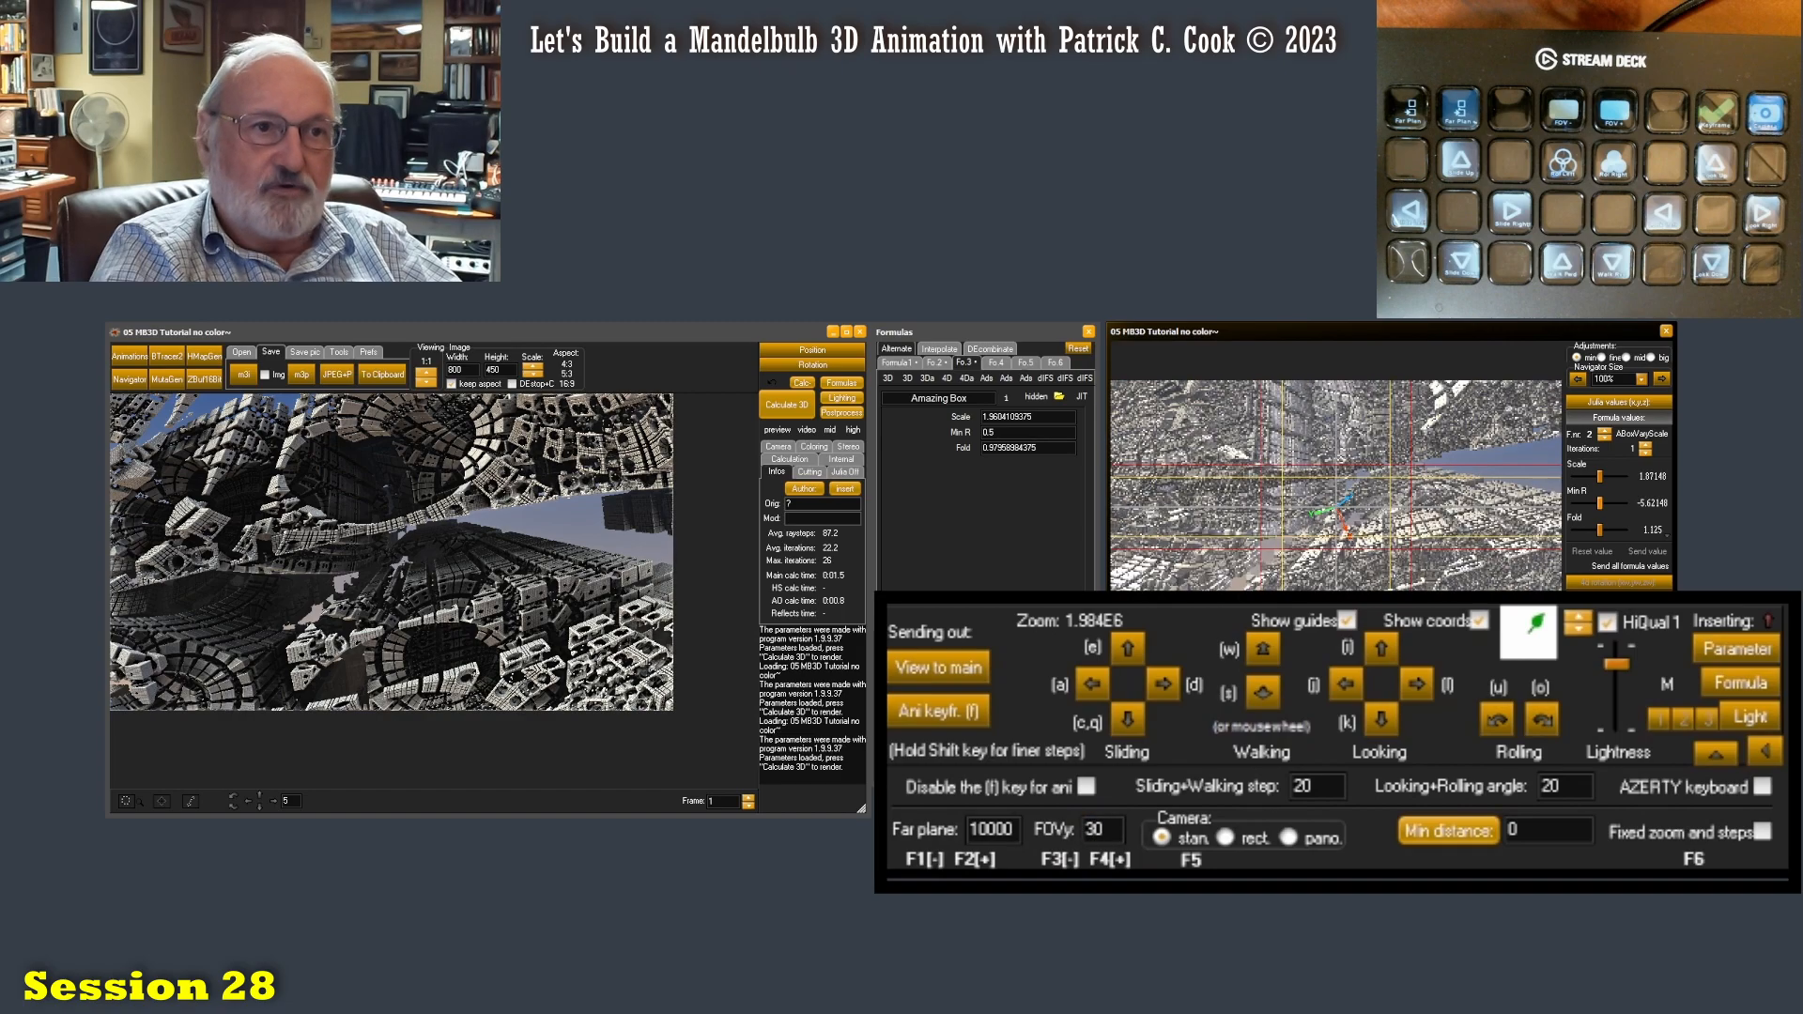
left_click(954, 671)
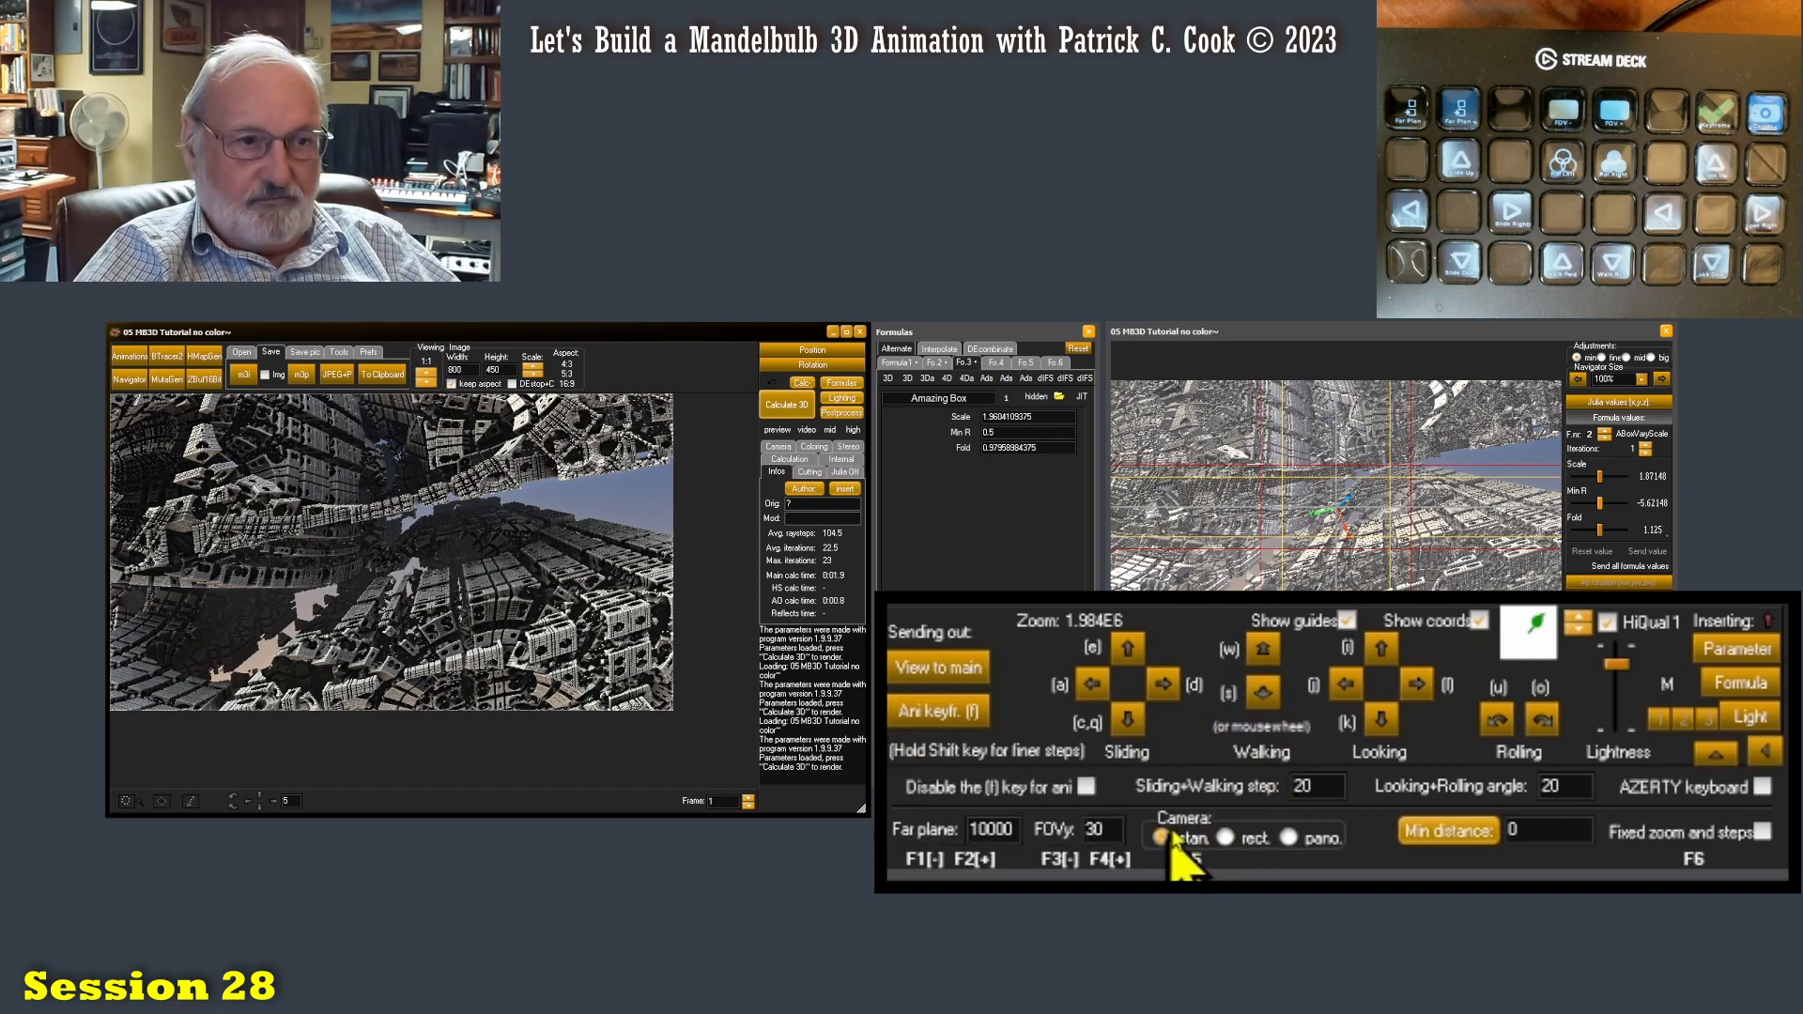
Set the Navigator's FOVy to 90 and render the wide-angle view in the main window
double_click(1095, 828)
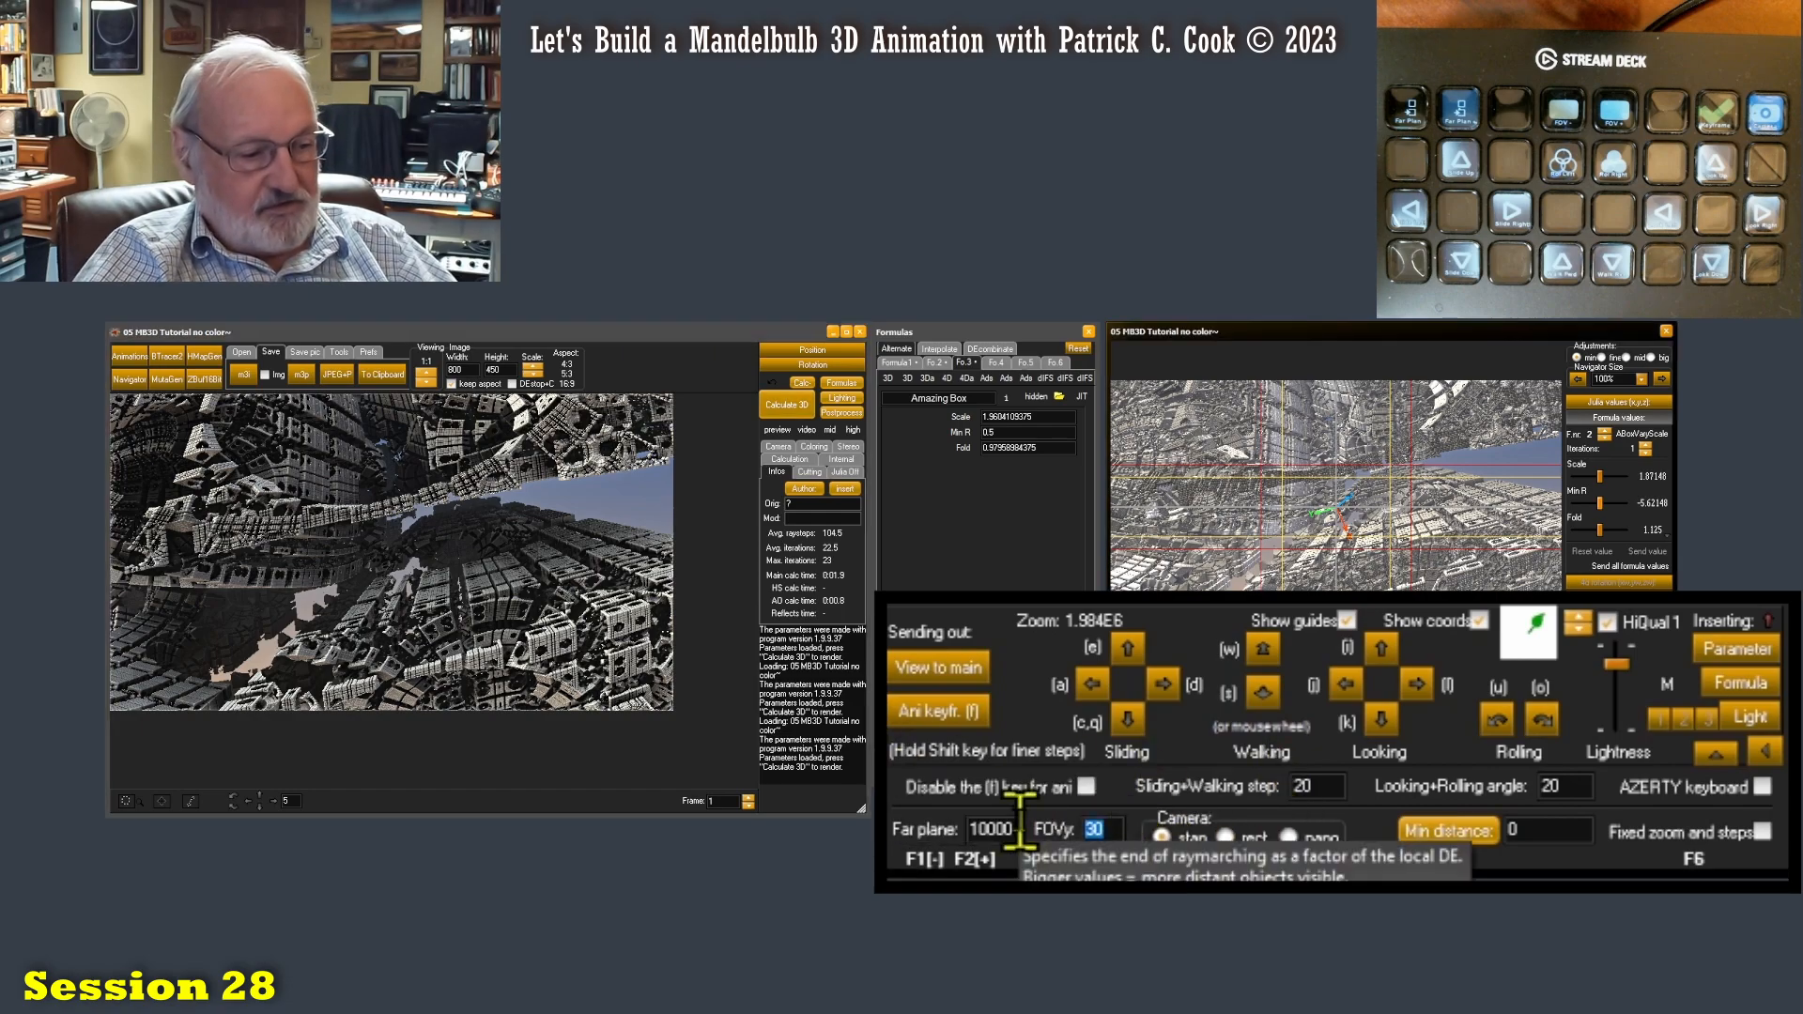
type("90")
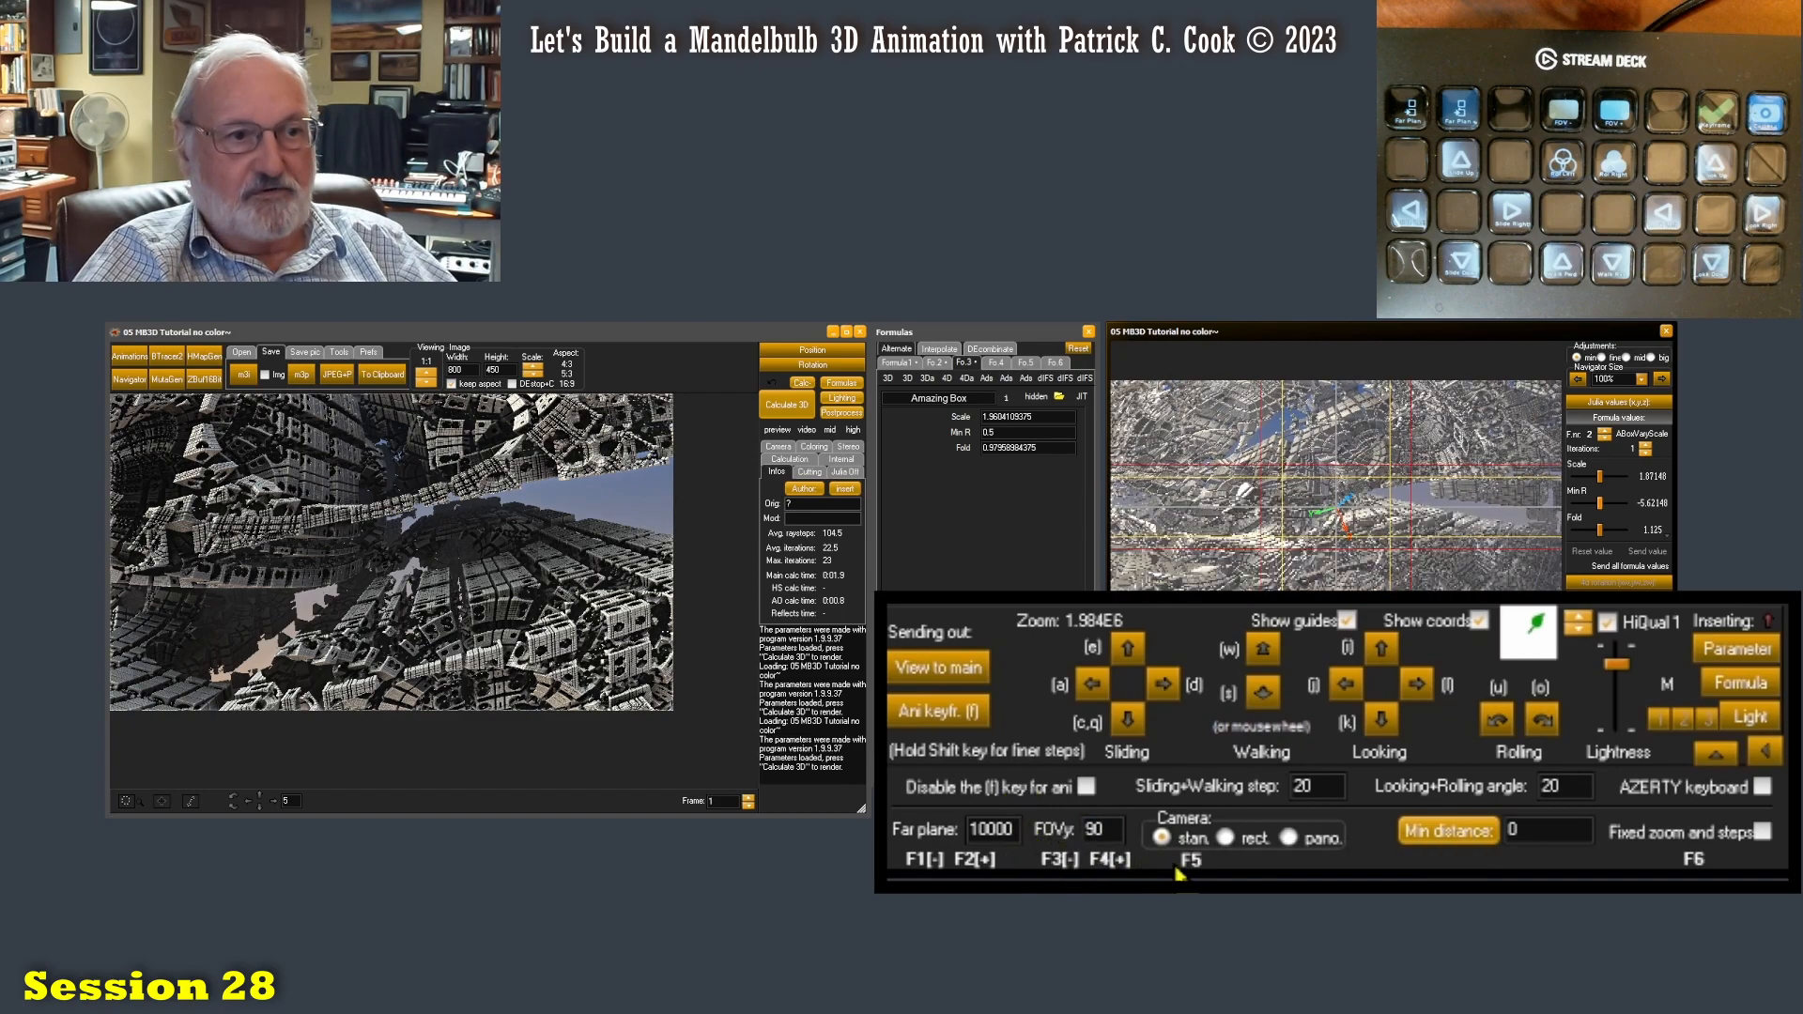
left_click(939, 667)
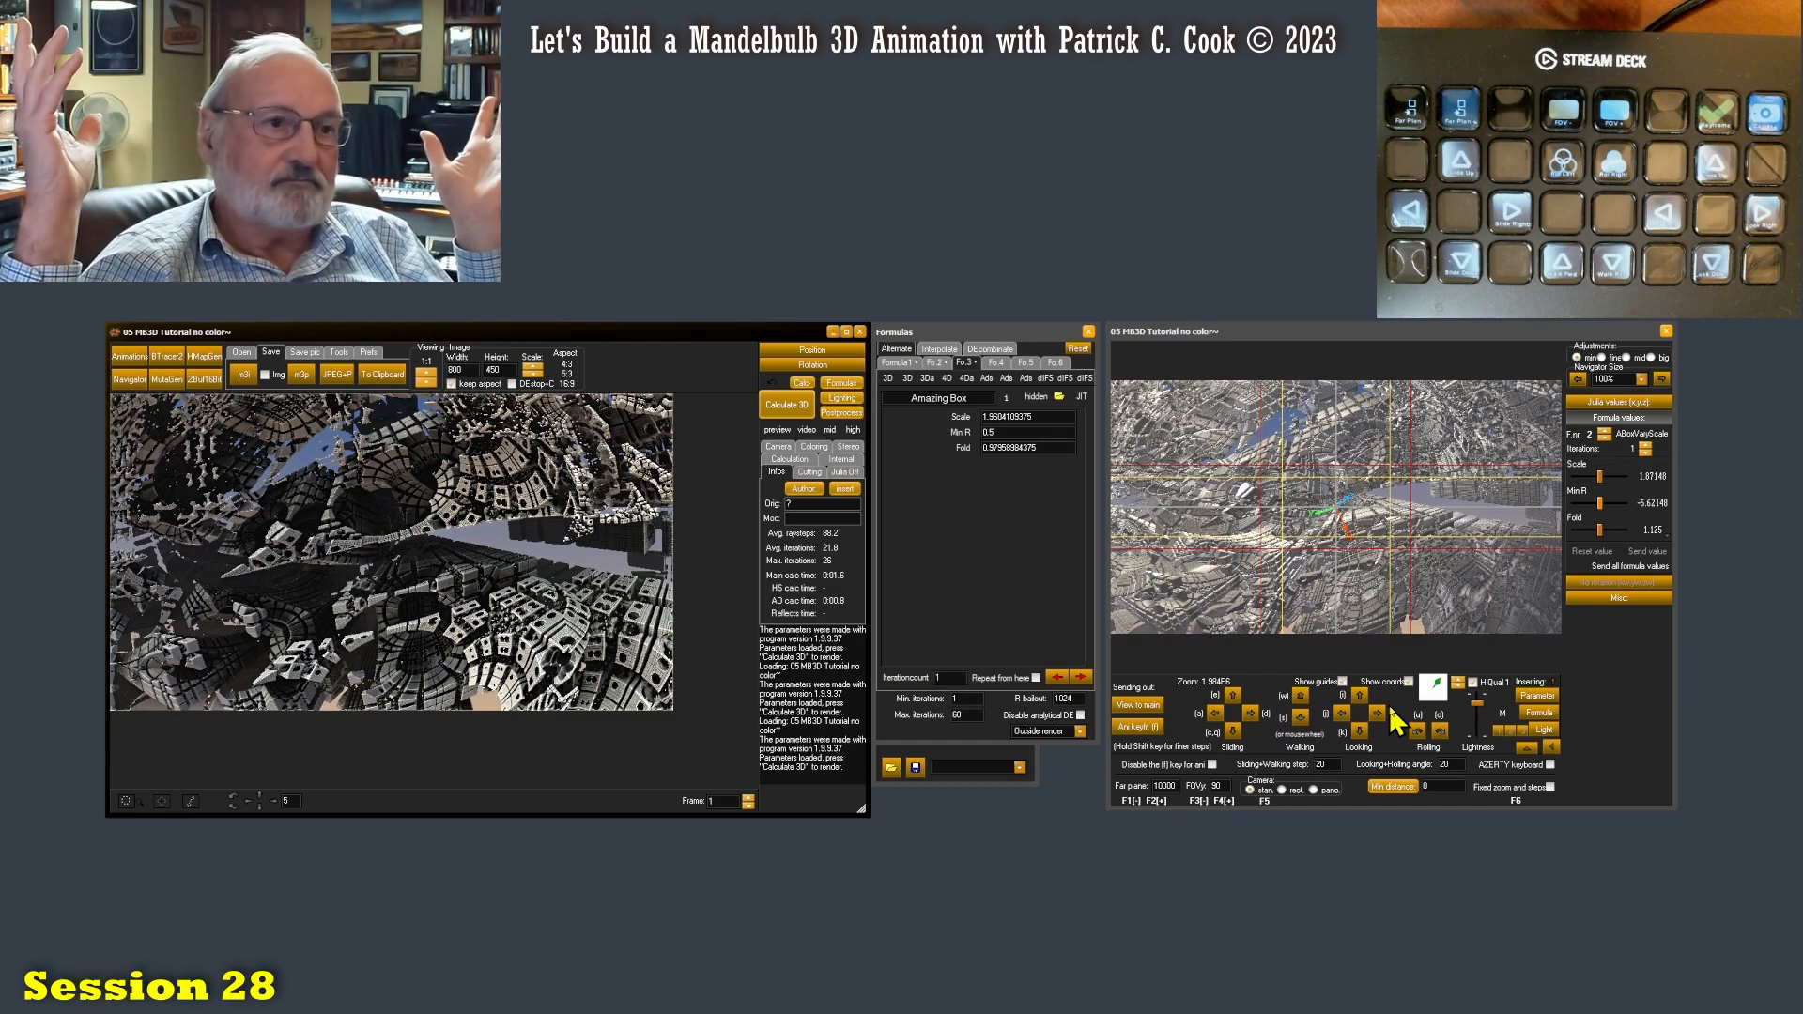
left_click(1148, 704)
left_click(799, 414)
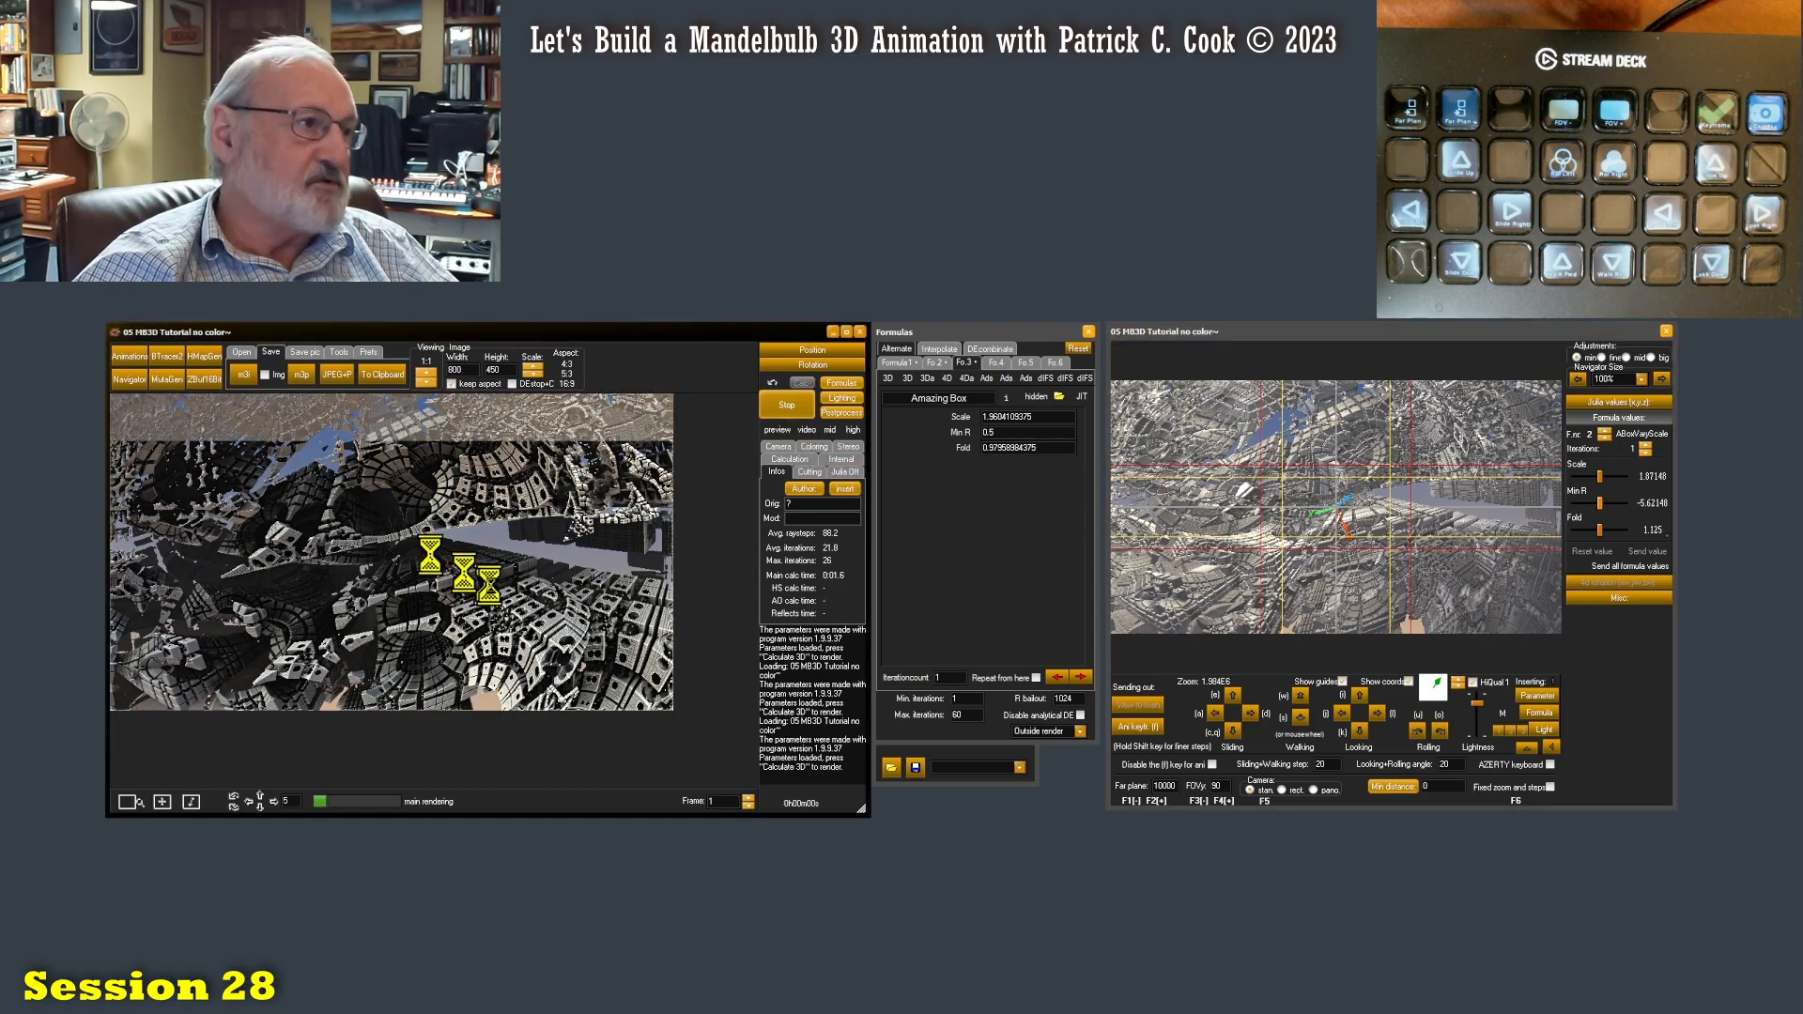